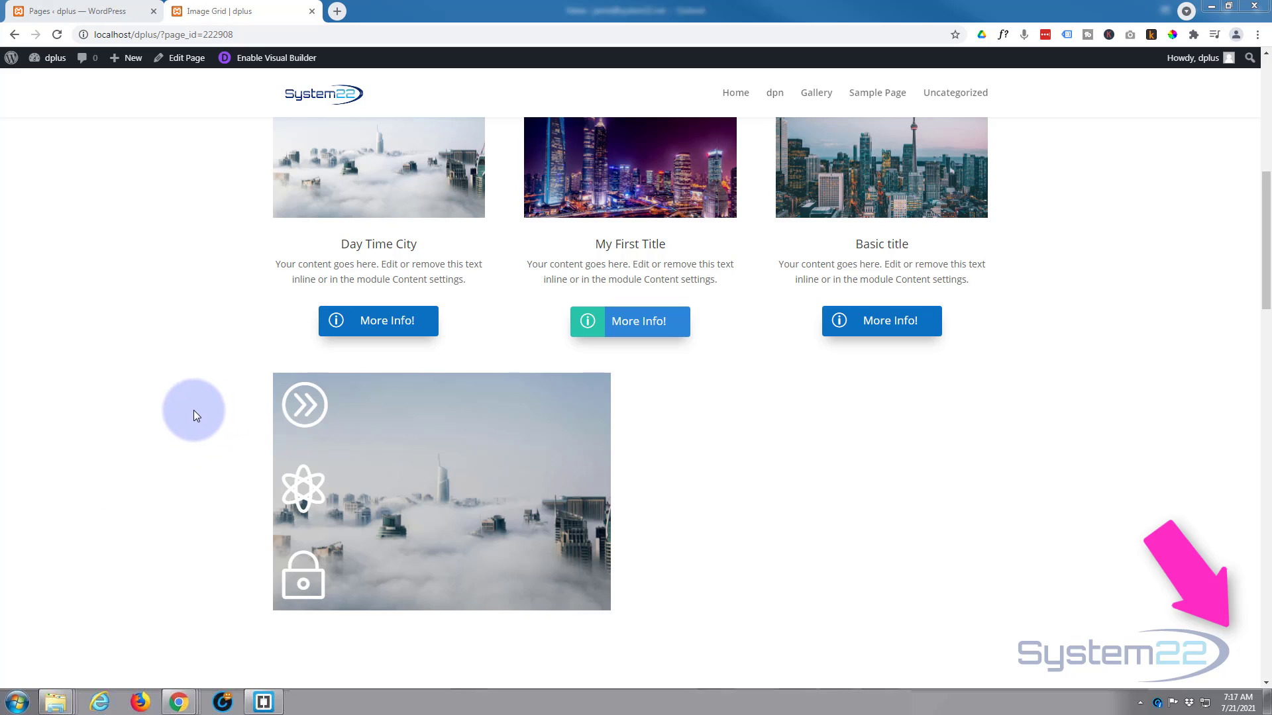
Step: Preview the title-and-text panels behind the three icons on the grid image
mouse_move(300, 409)
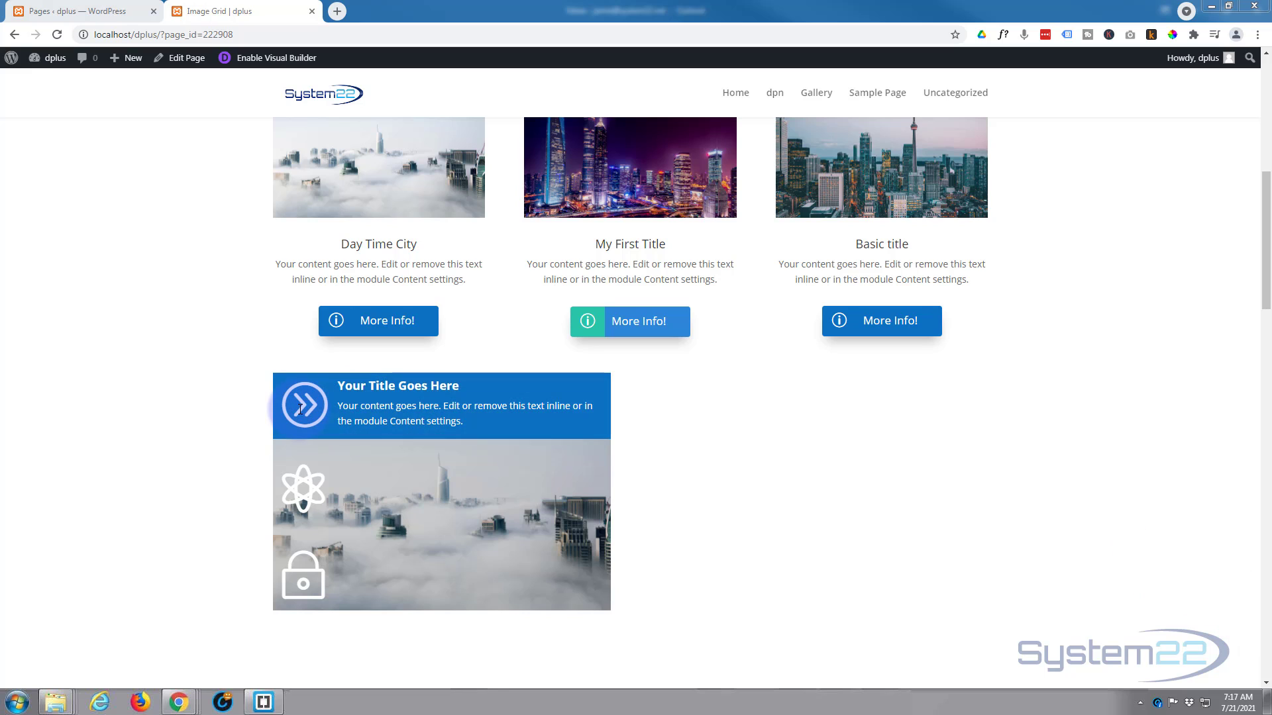
mouse_move(309, 493)
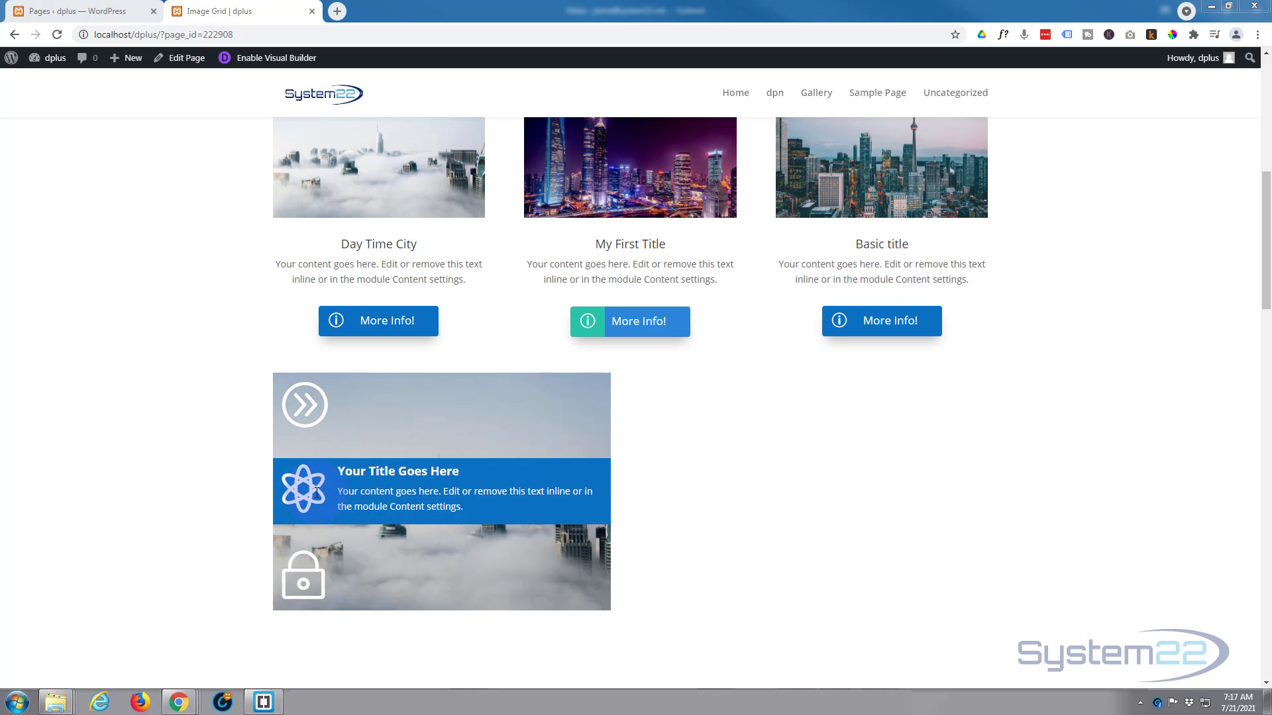
mouse_move(303, 570)
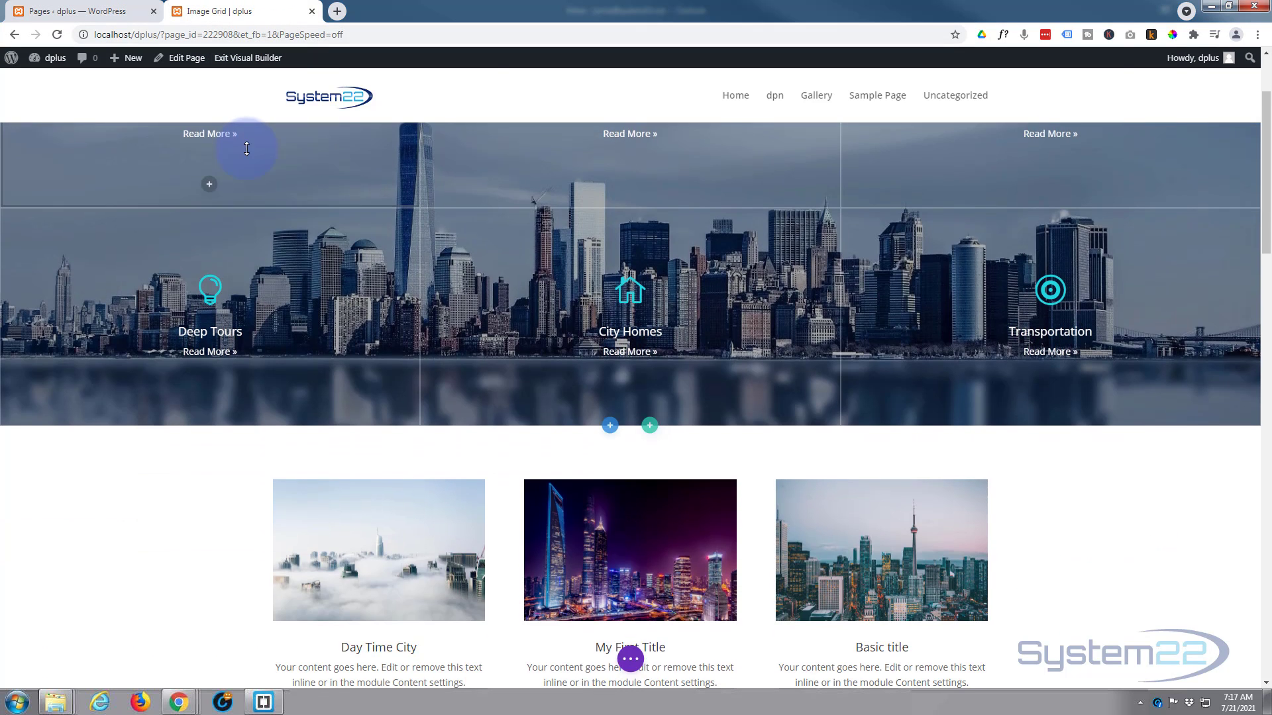
scroll(246, 148, down, 8)
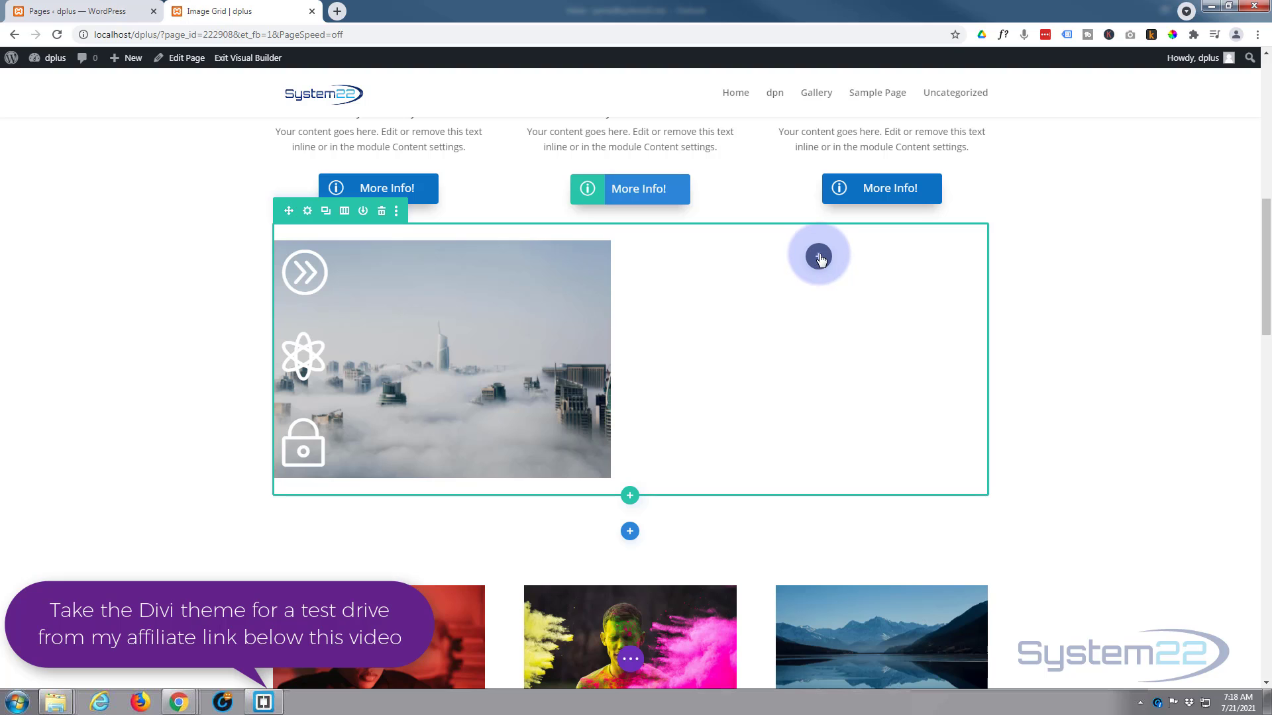
Step: Insert a Blurb module into the empty column beside the city image
click(819, 257)
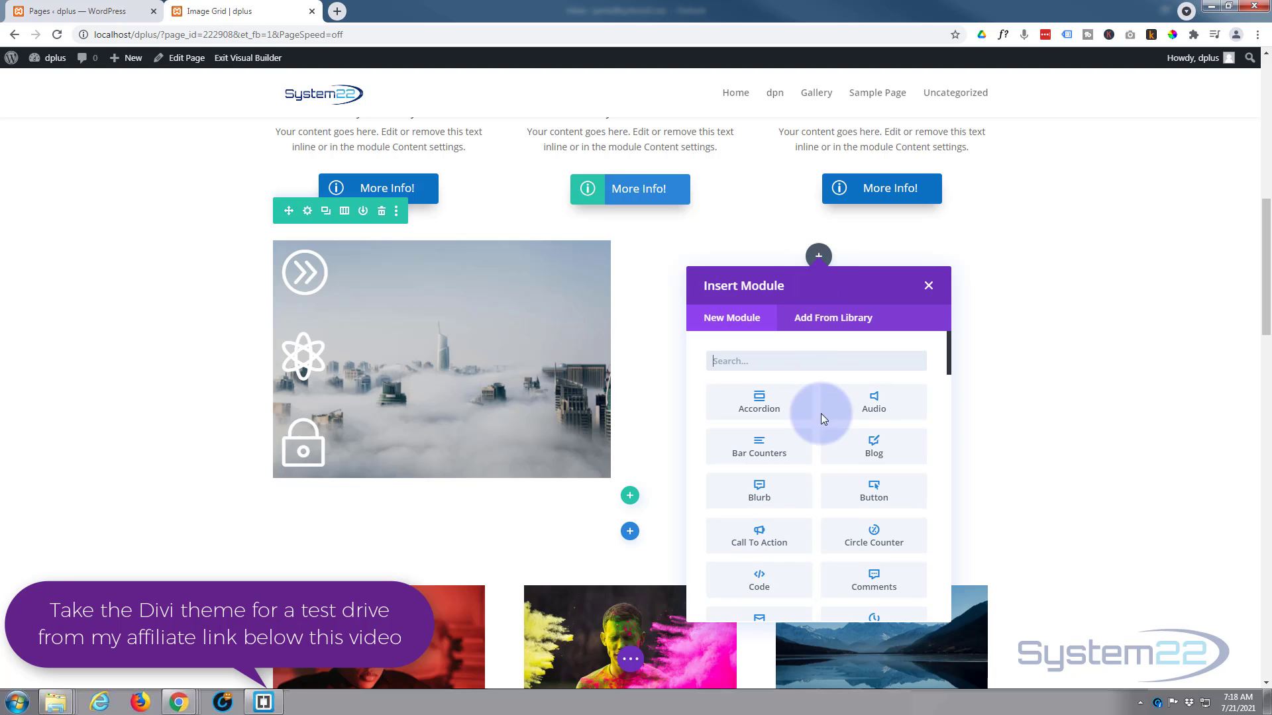
click(769, 492)
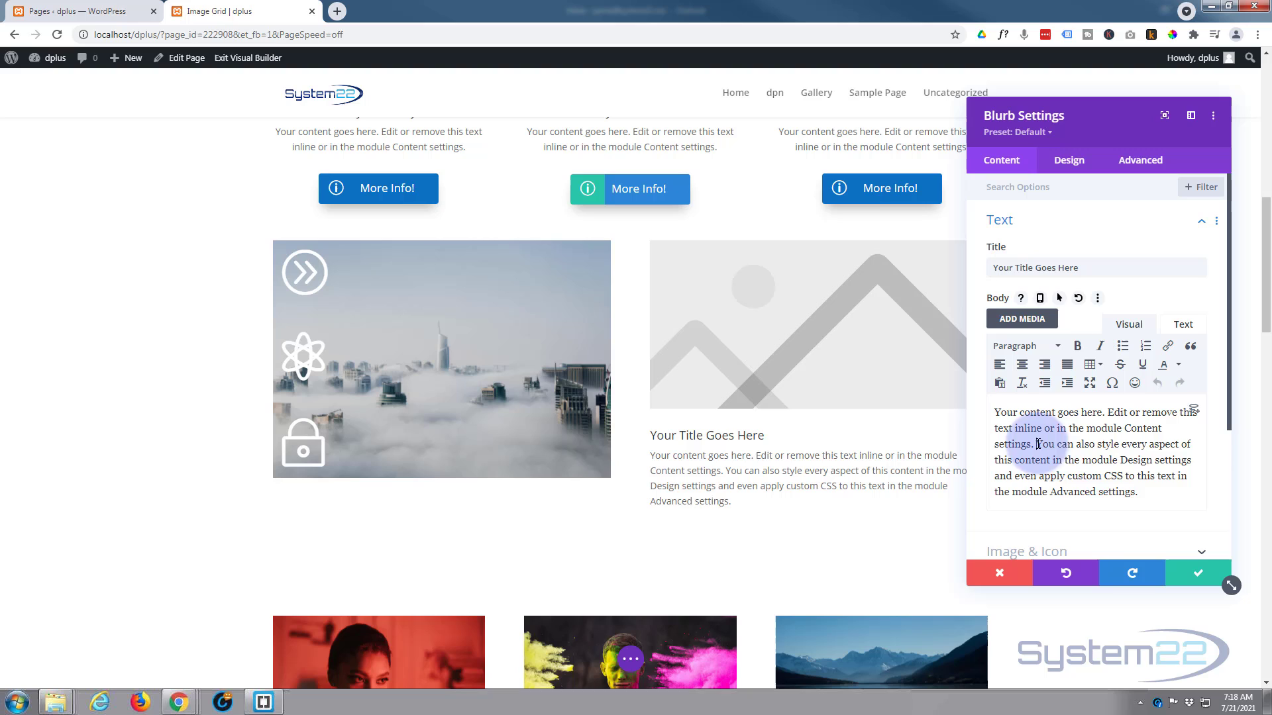
Step: Delete the extra sentences from the blurb's body text
drag(1037, 445, 1161, 501)
key(BackSpace)
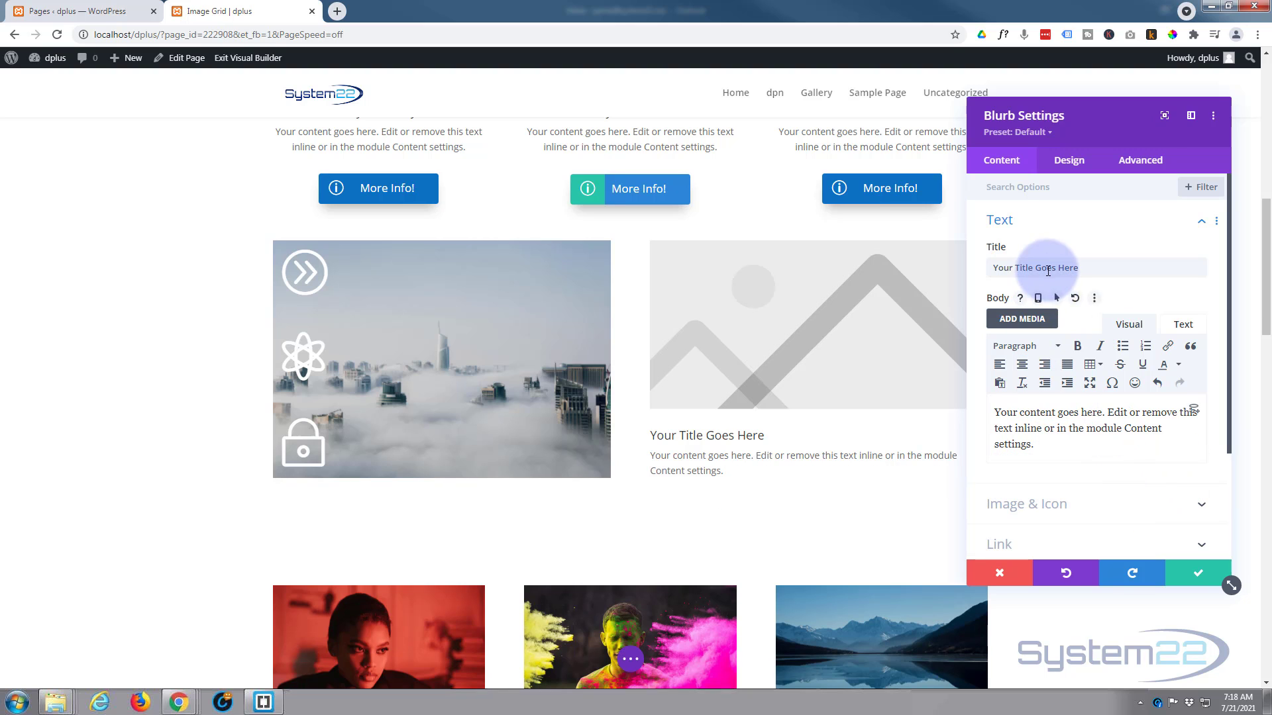
drag(1085, 268, 993, 274)
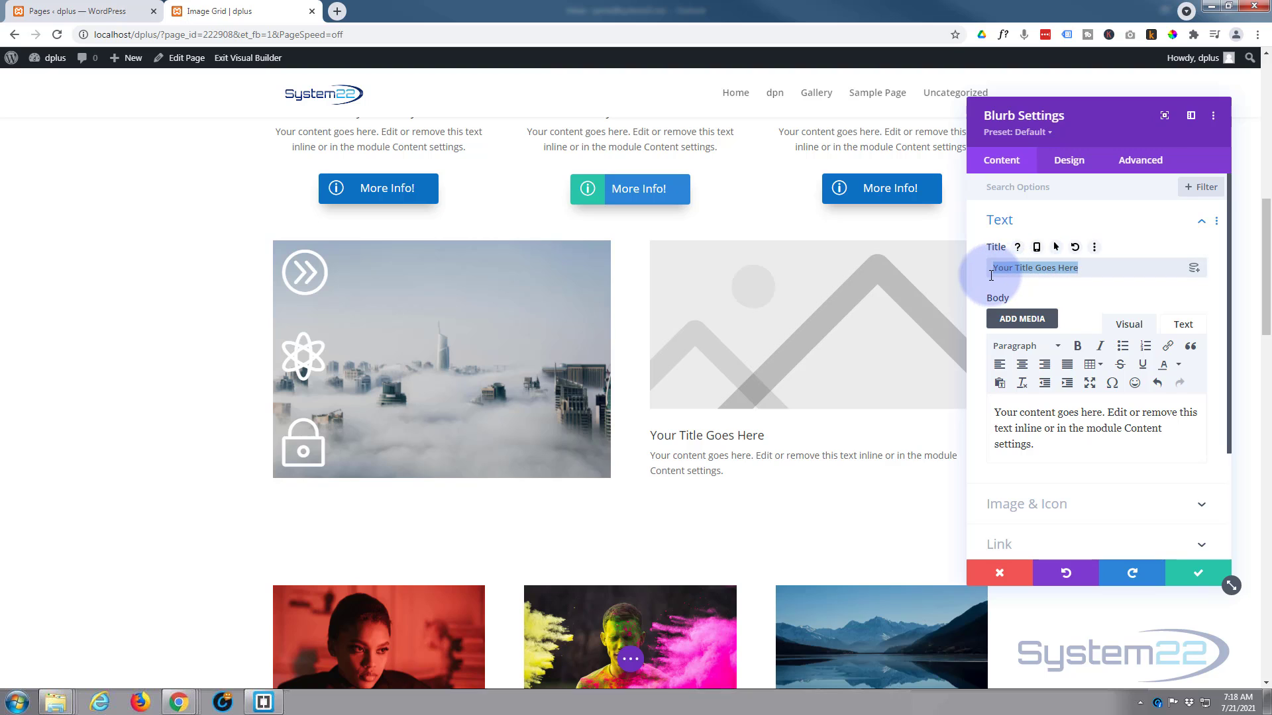
click(997, 428)
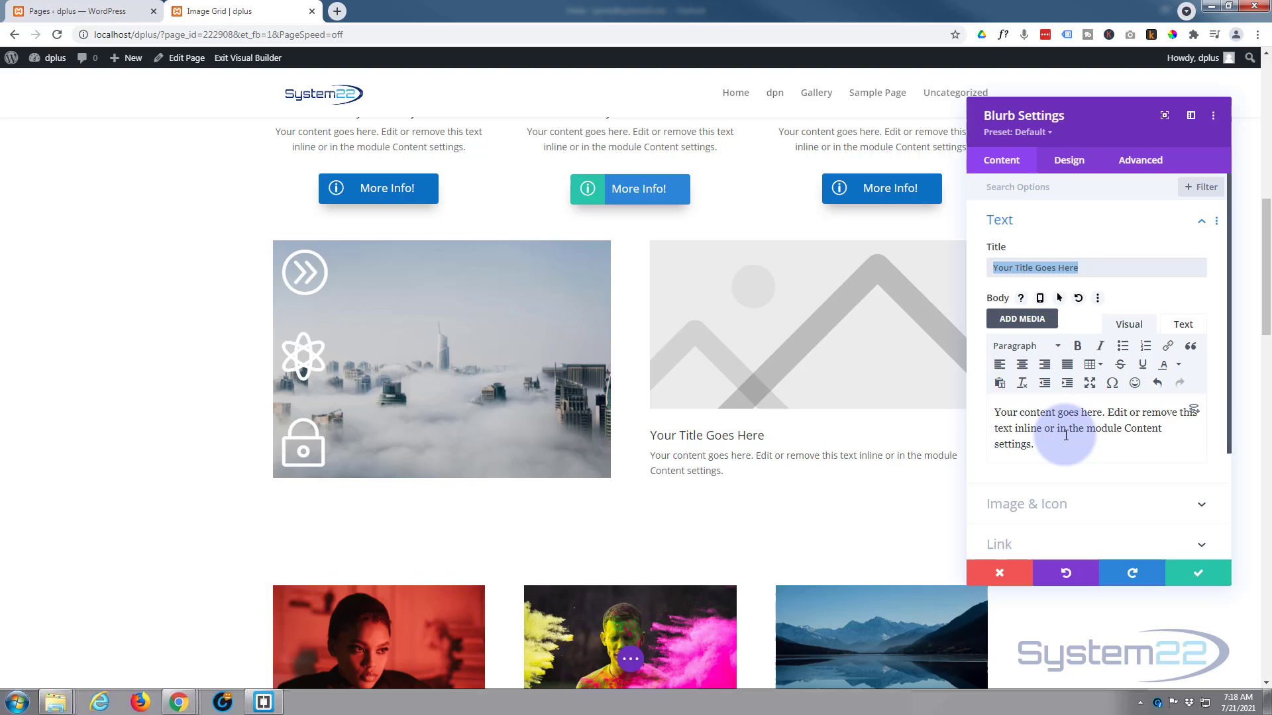
Step: Replace the blurb's image with the play-circle icon
scroll(1066, 430, down, 1)
click(1087, 439)
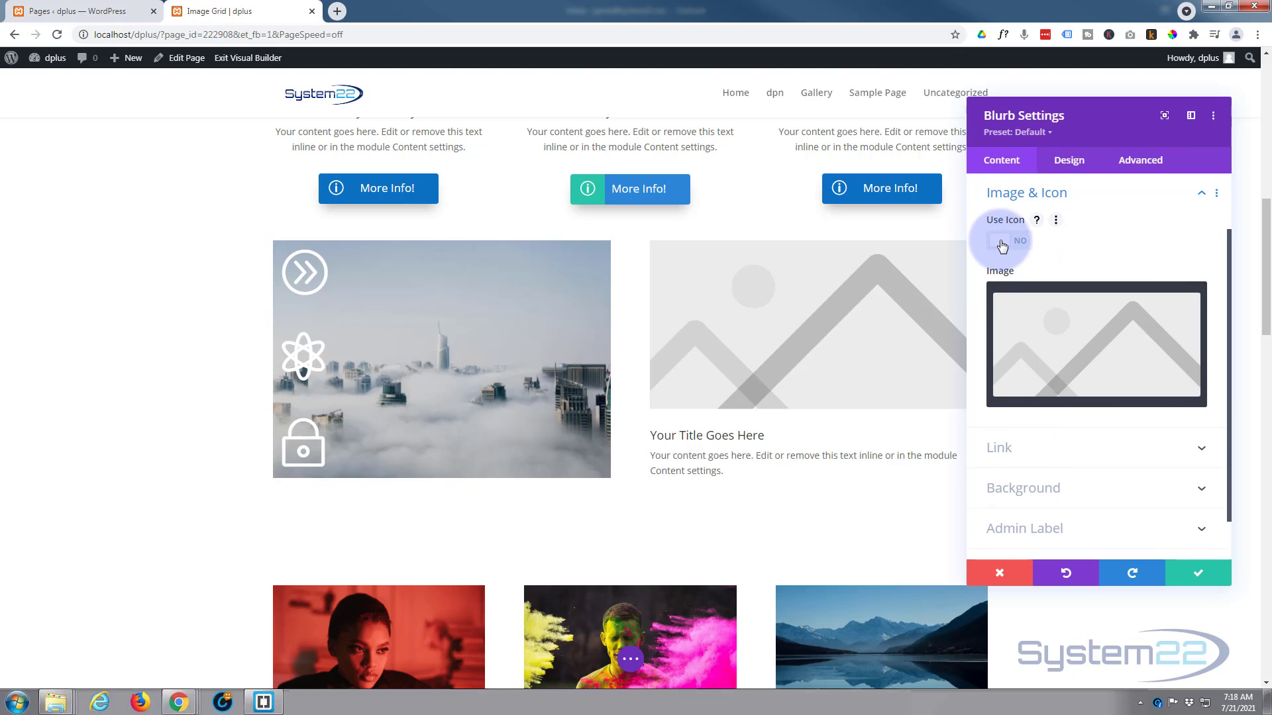
click(1001, 247)
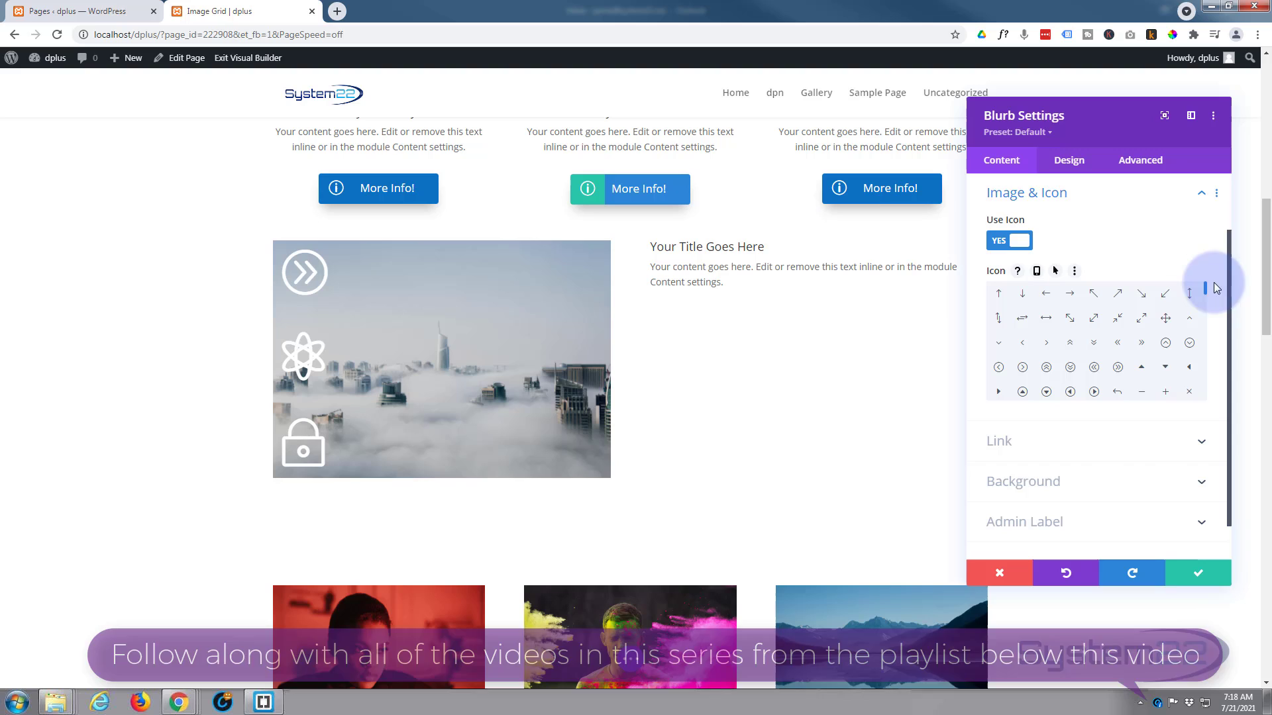
scroll(1206, 294, down, 1)
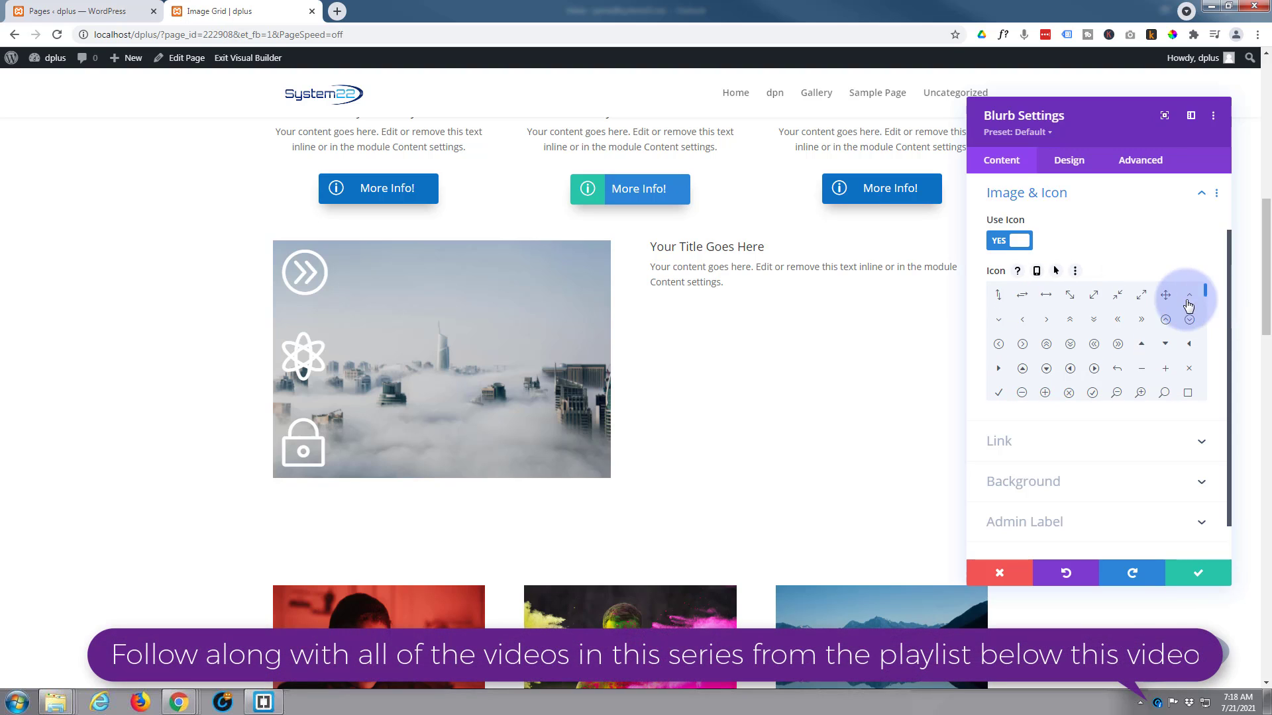
click(1094, 369)
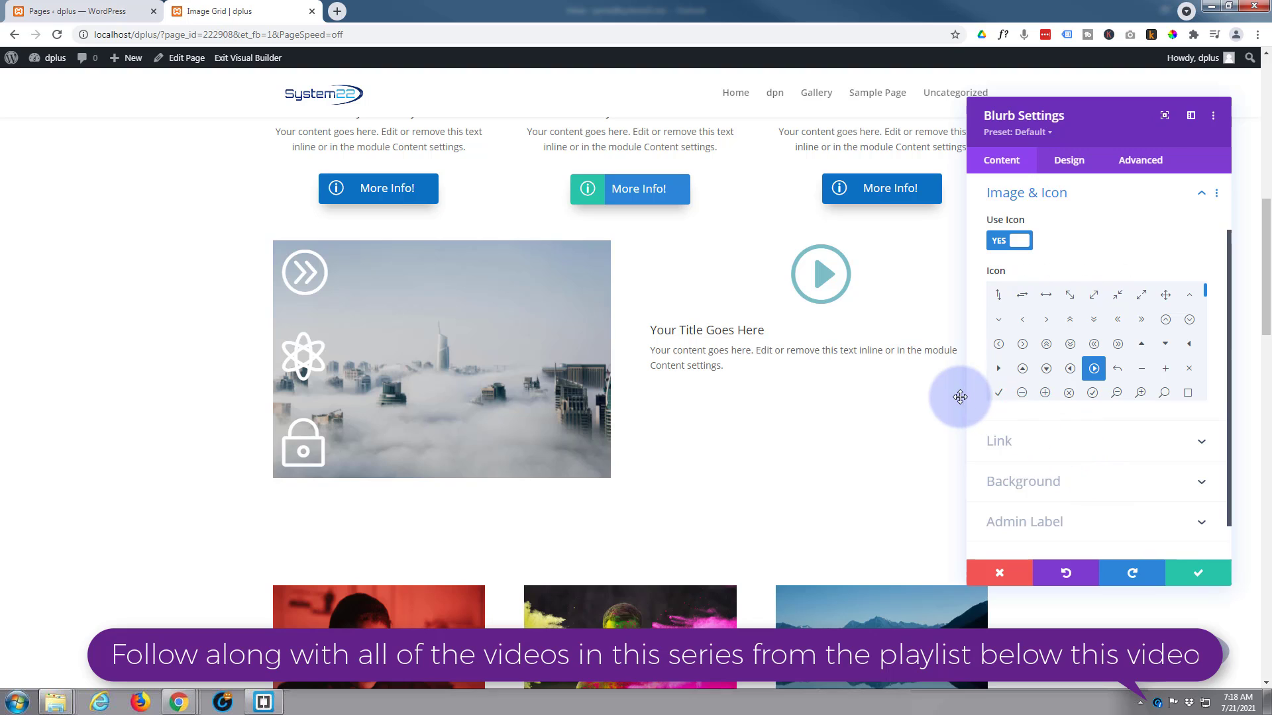
Step: Set the blurb's module link to open in the same window
click(1112, 442)
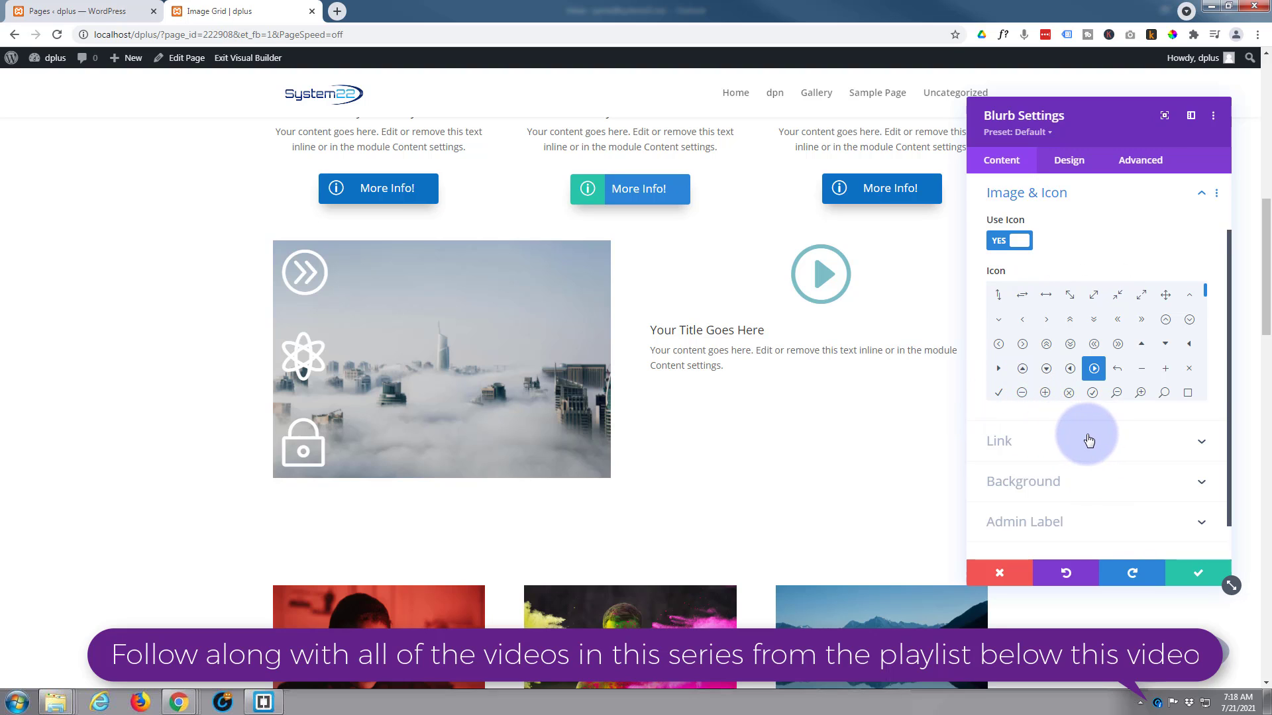
click(1005, 240)
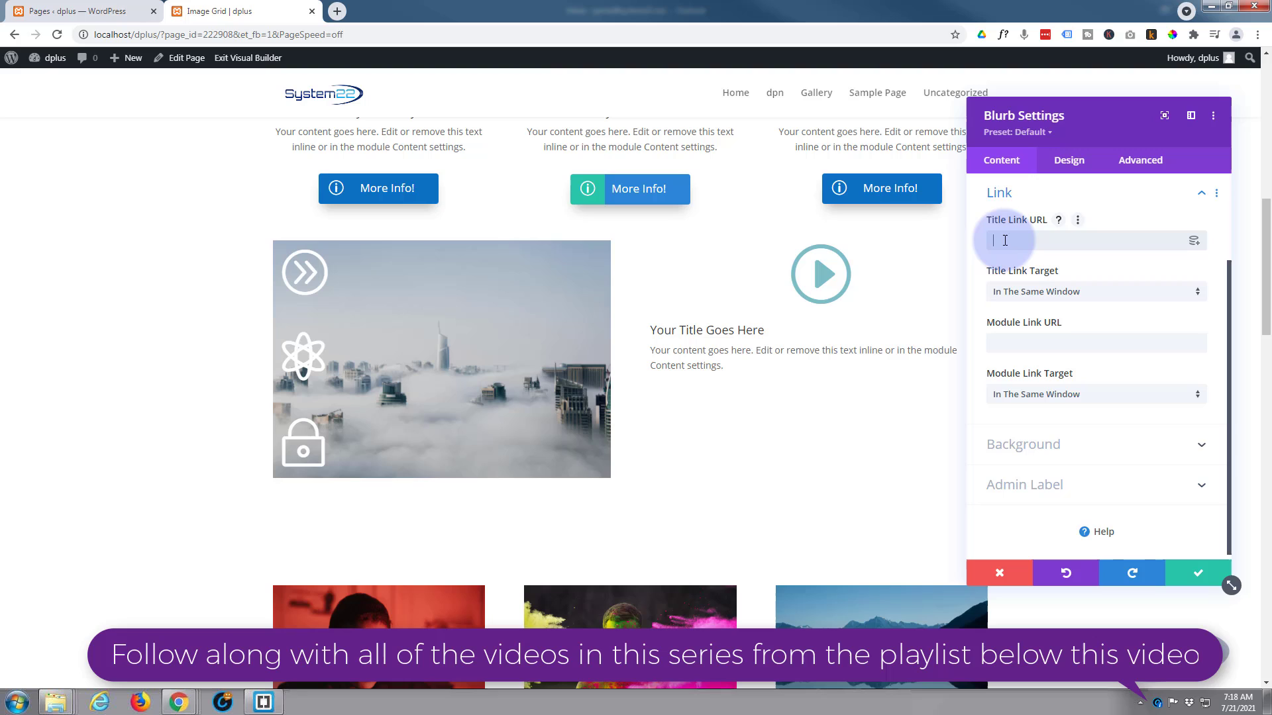
click(1016, 343)
click(1023, 238)
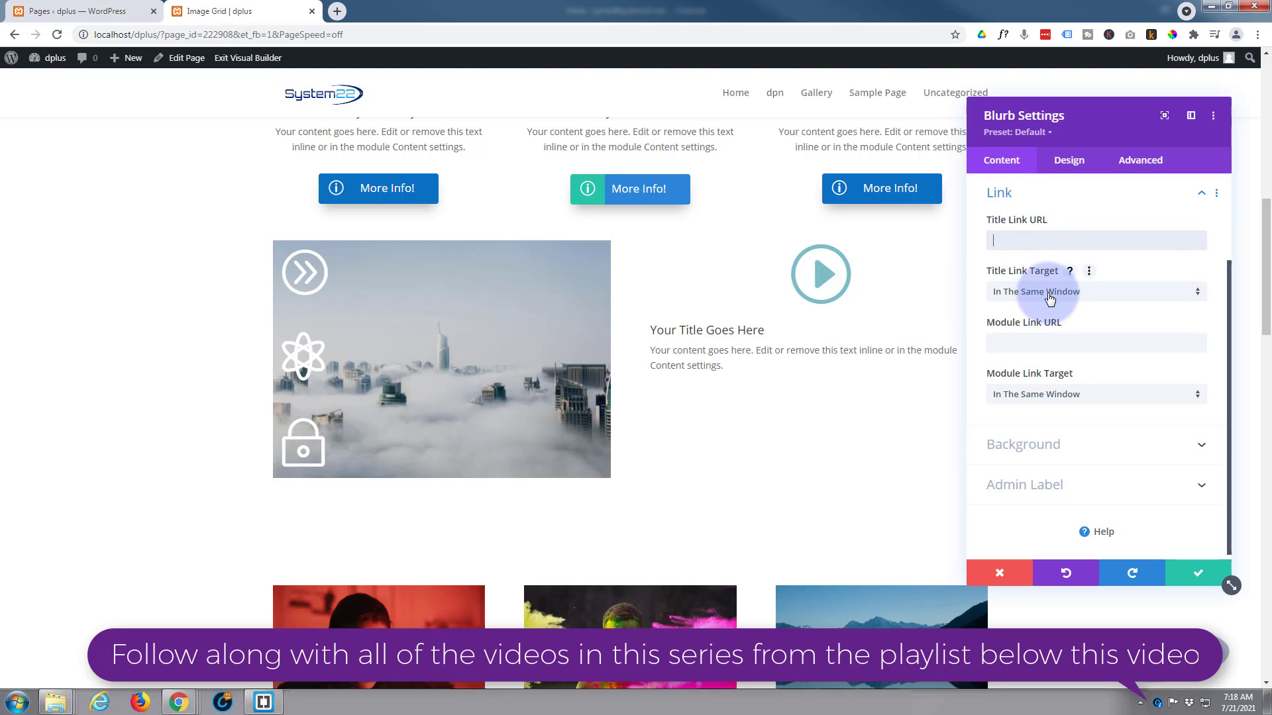
click(1035, 395)
click(988, 404)
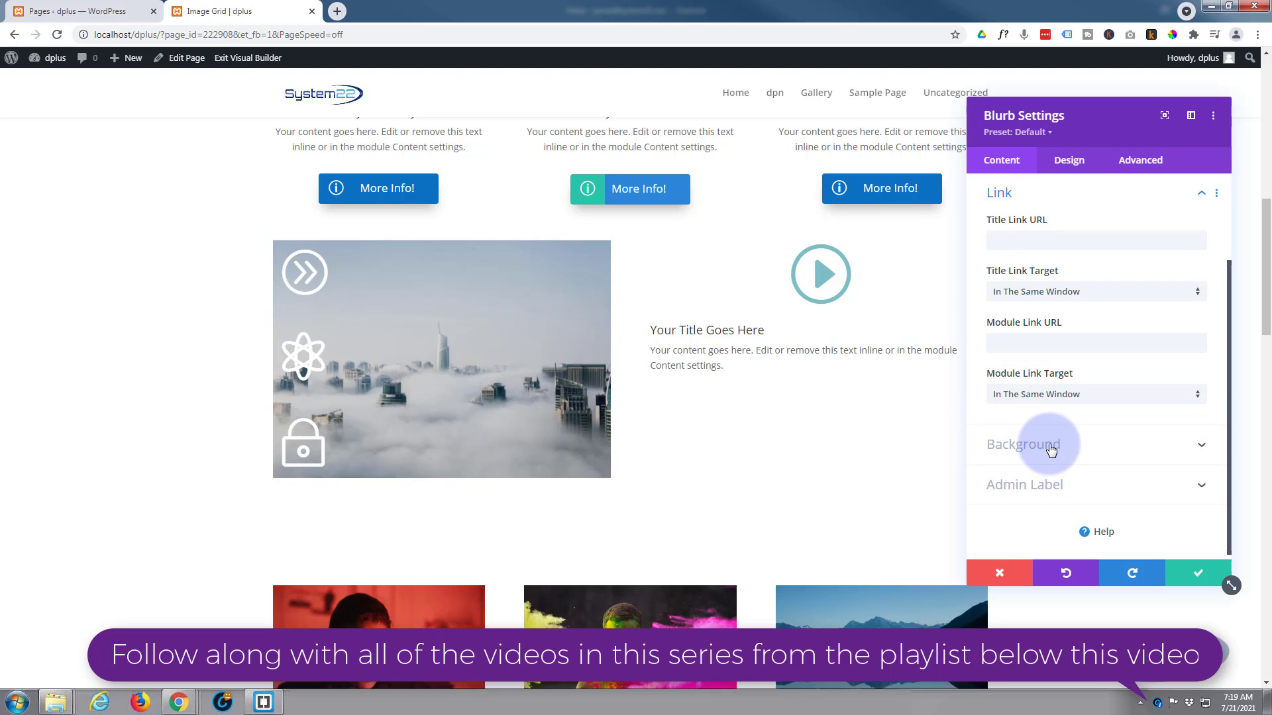
Step: Try a black circle around the play icon, then remove the circle again
click(1069, 162)
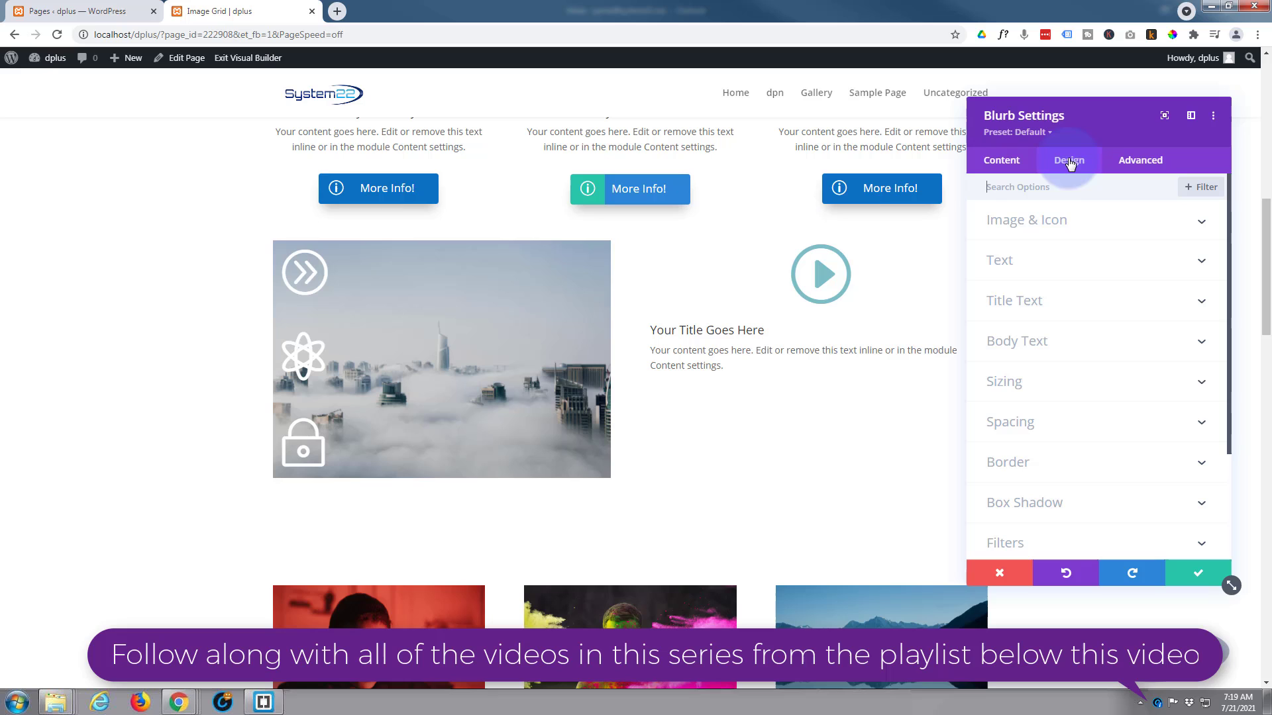
click(1097, 222)
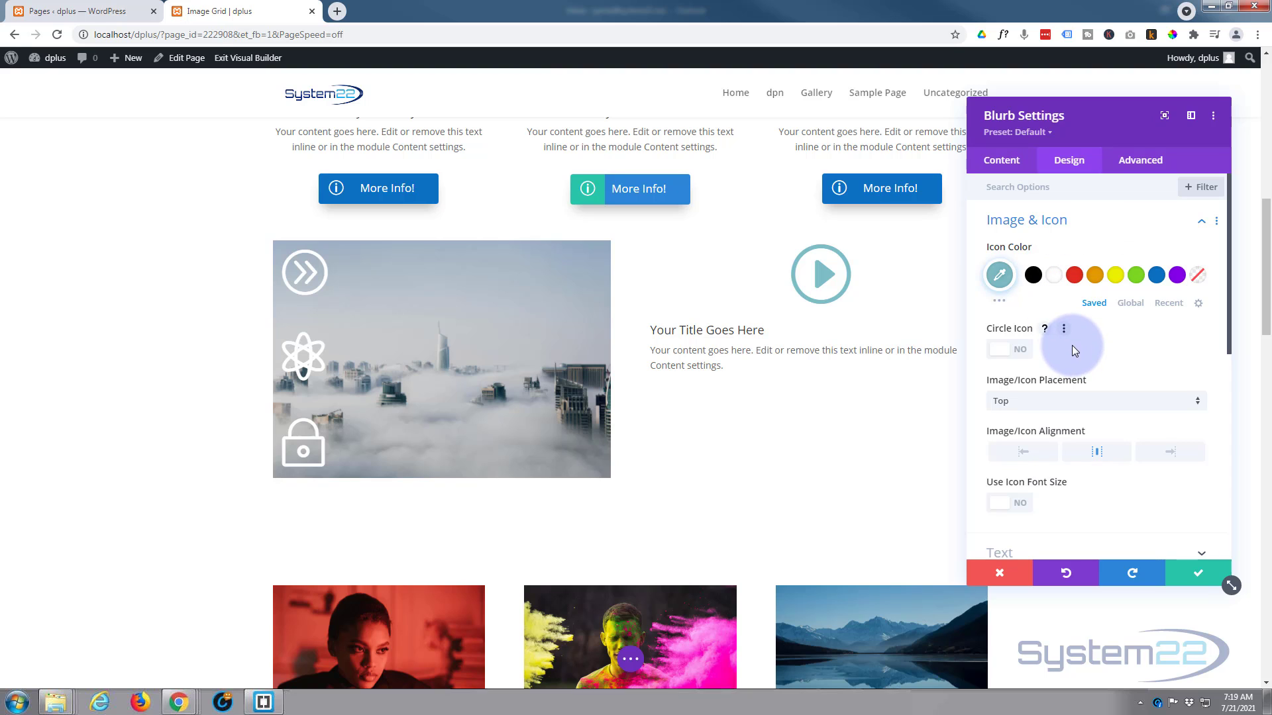
click(1020, 351)
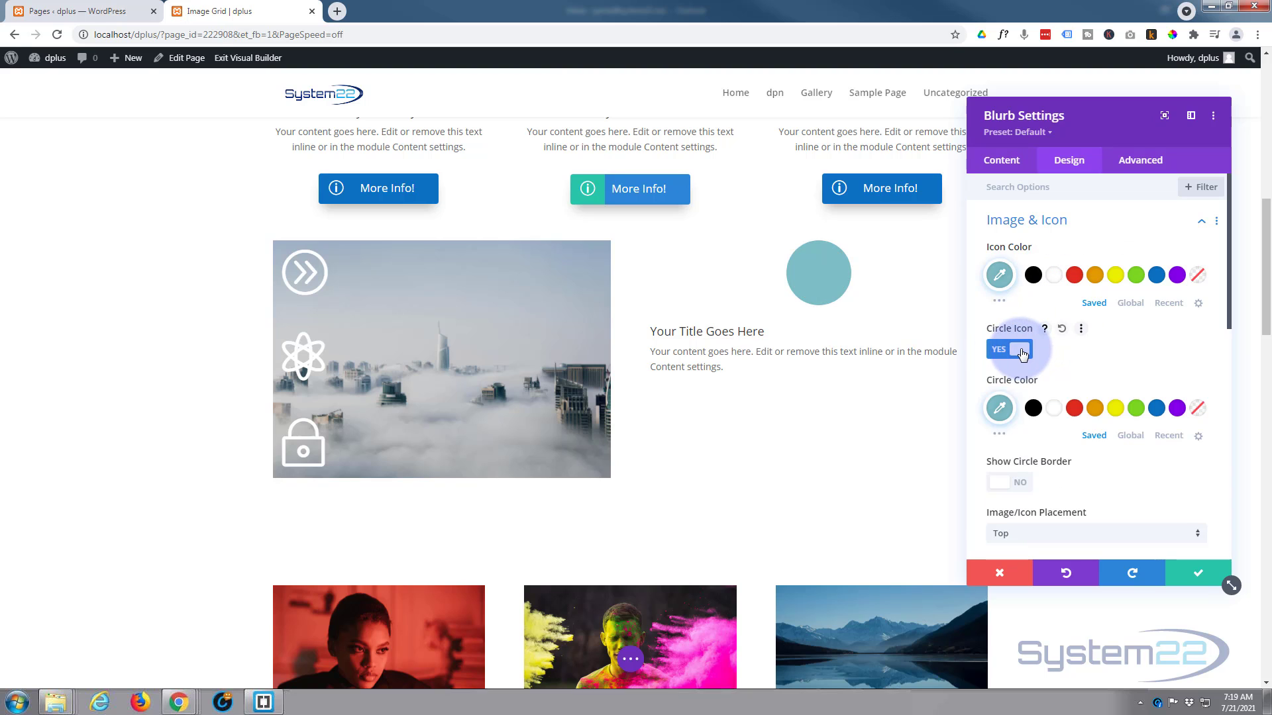
click(1032, 409)
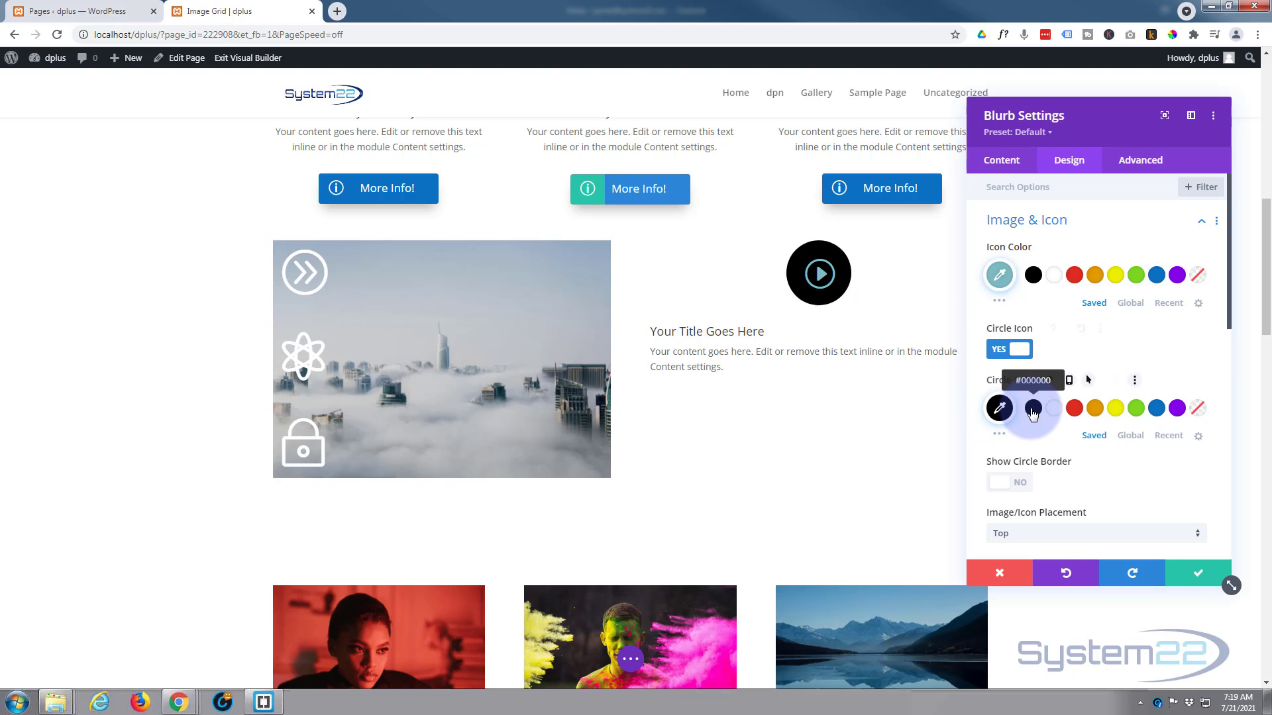
click(1016, 349)
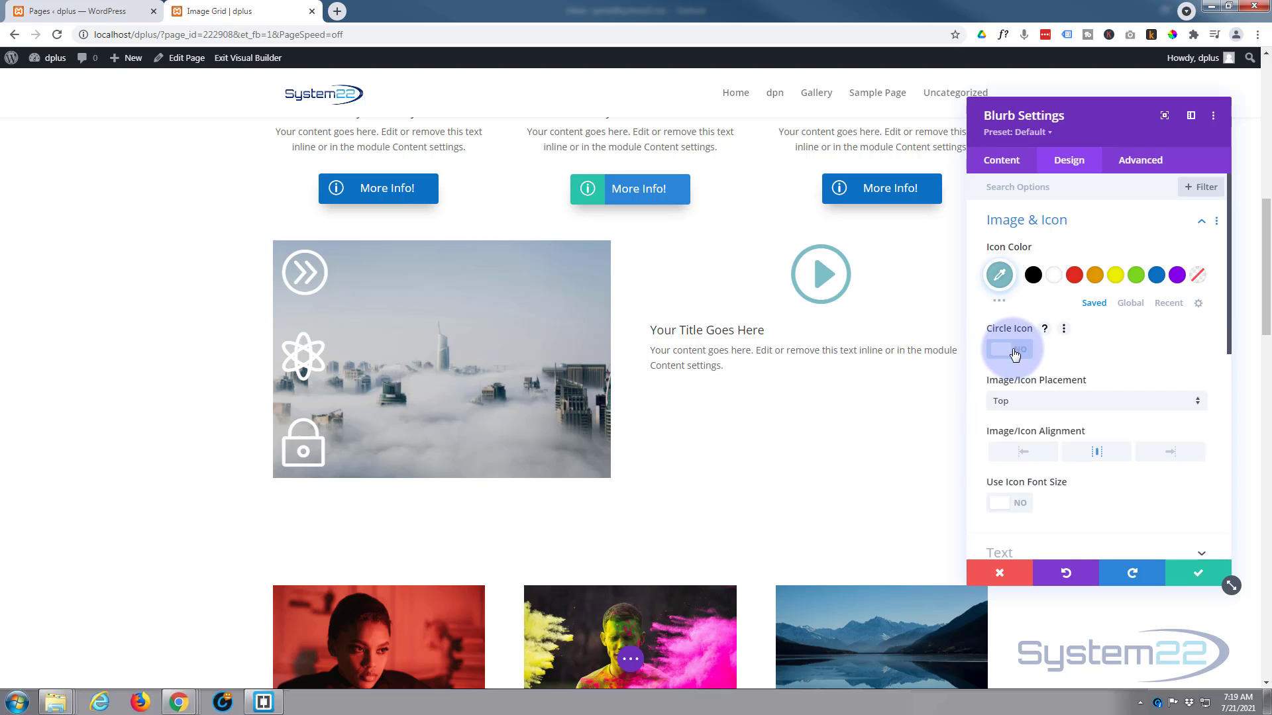
Step: Place the play icon left of the title with a 73px icon font size
click(1047, 406)
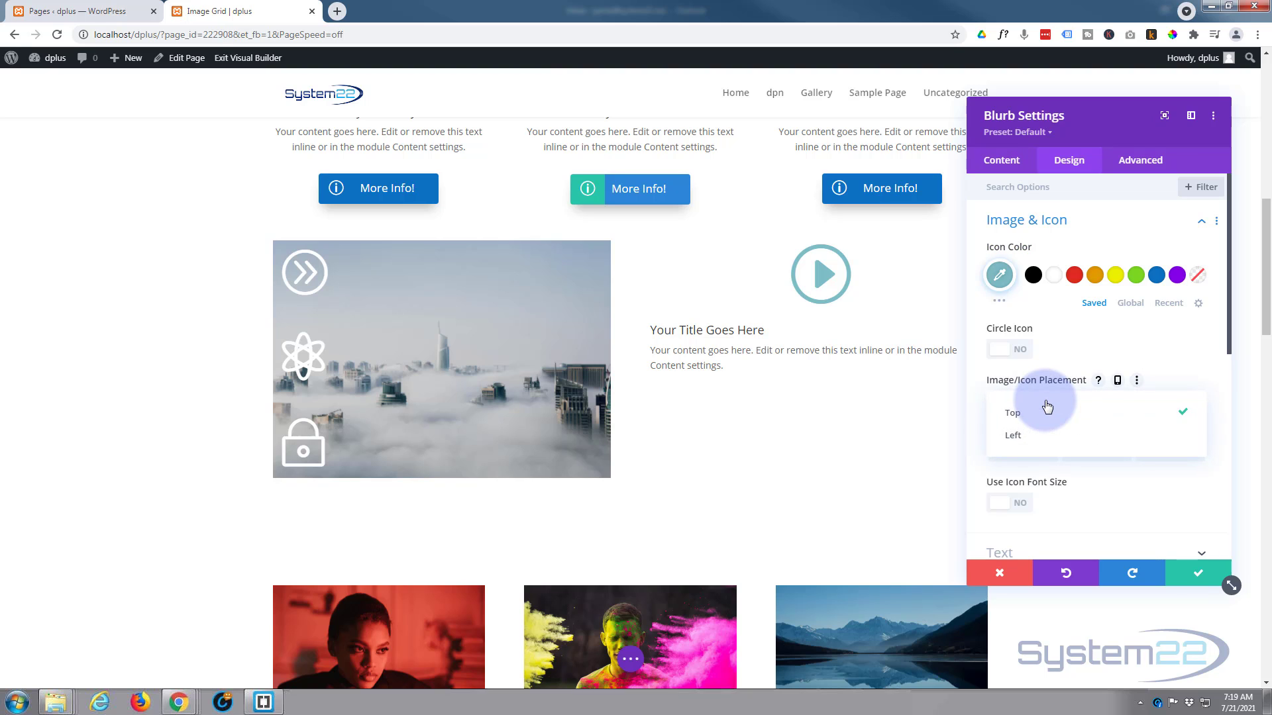
click(1038, 437)
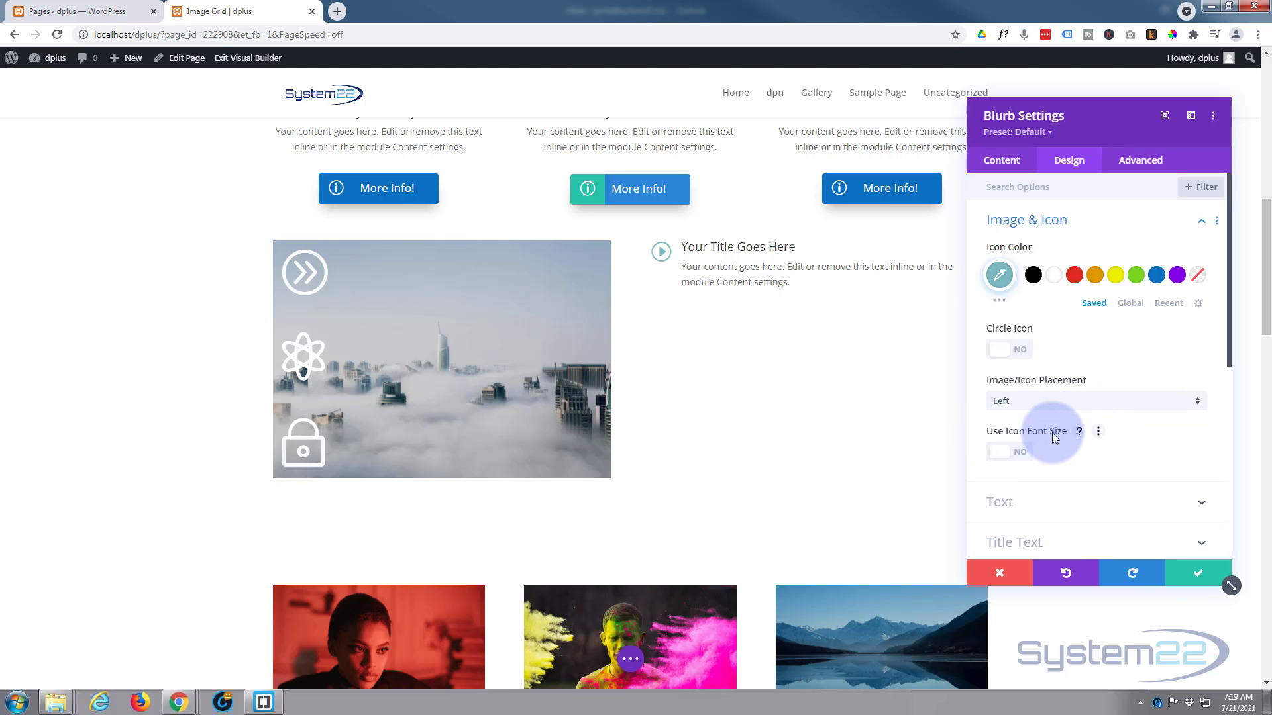
click(1013, 453)
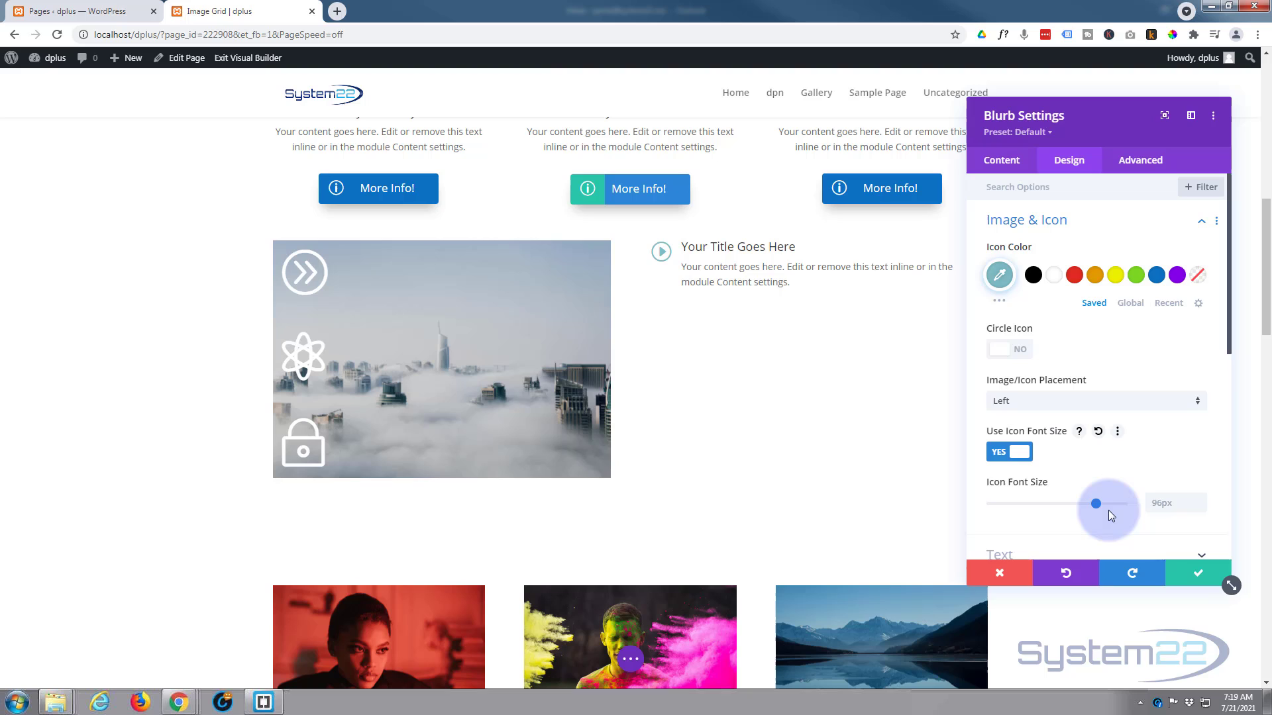
drag(1095, 504, 1071, 502)
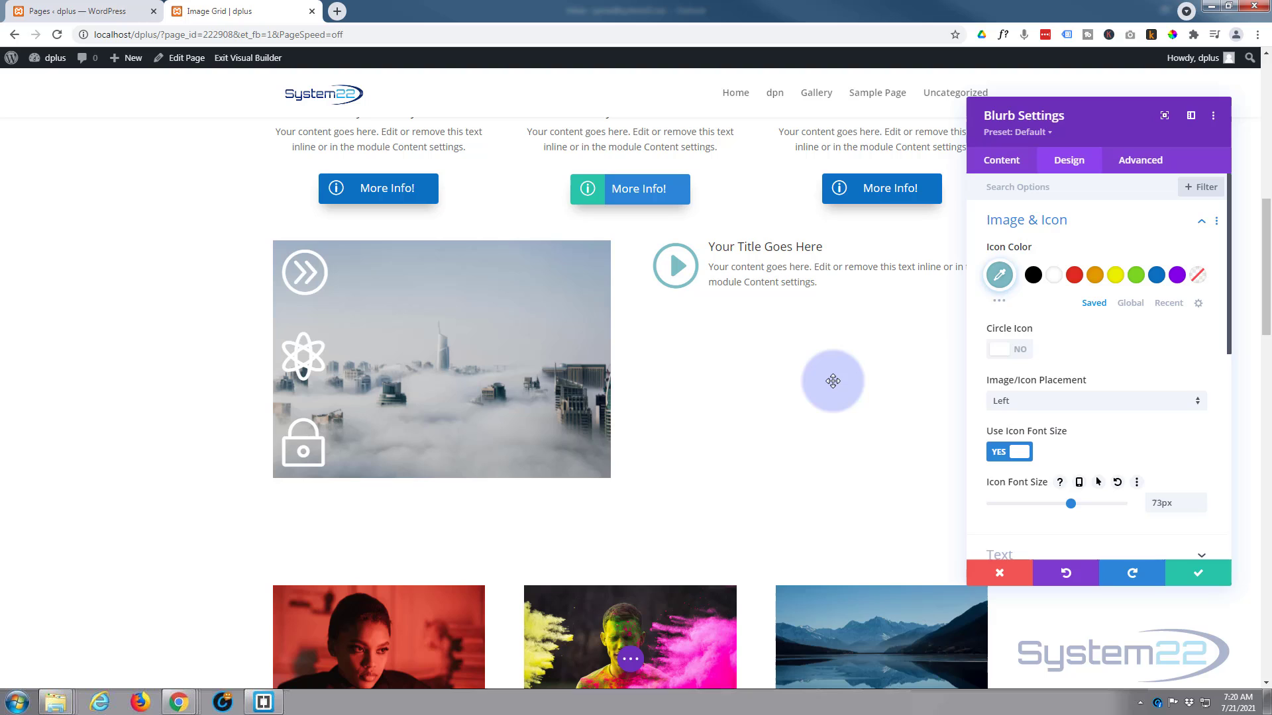
Step: Fill the blurb background with blue #0c71c3
click(1015, 162)
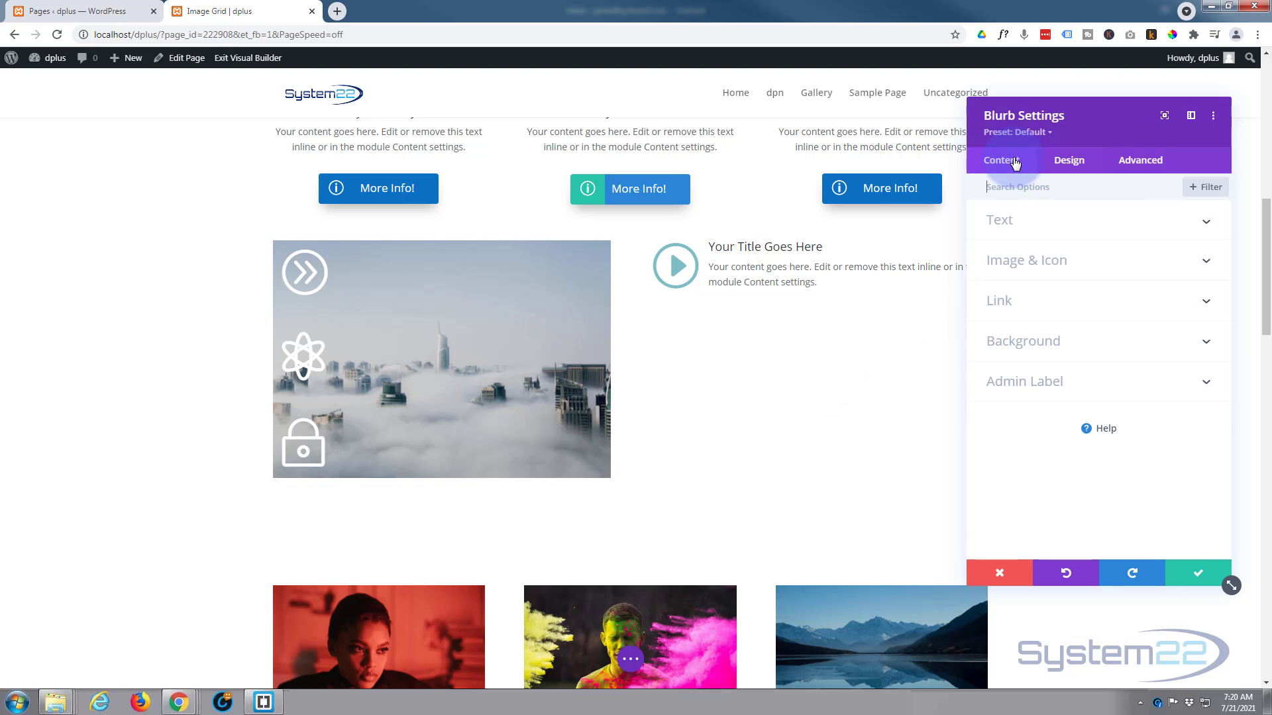
click(1122, 345)
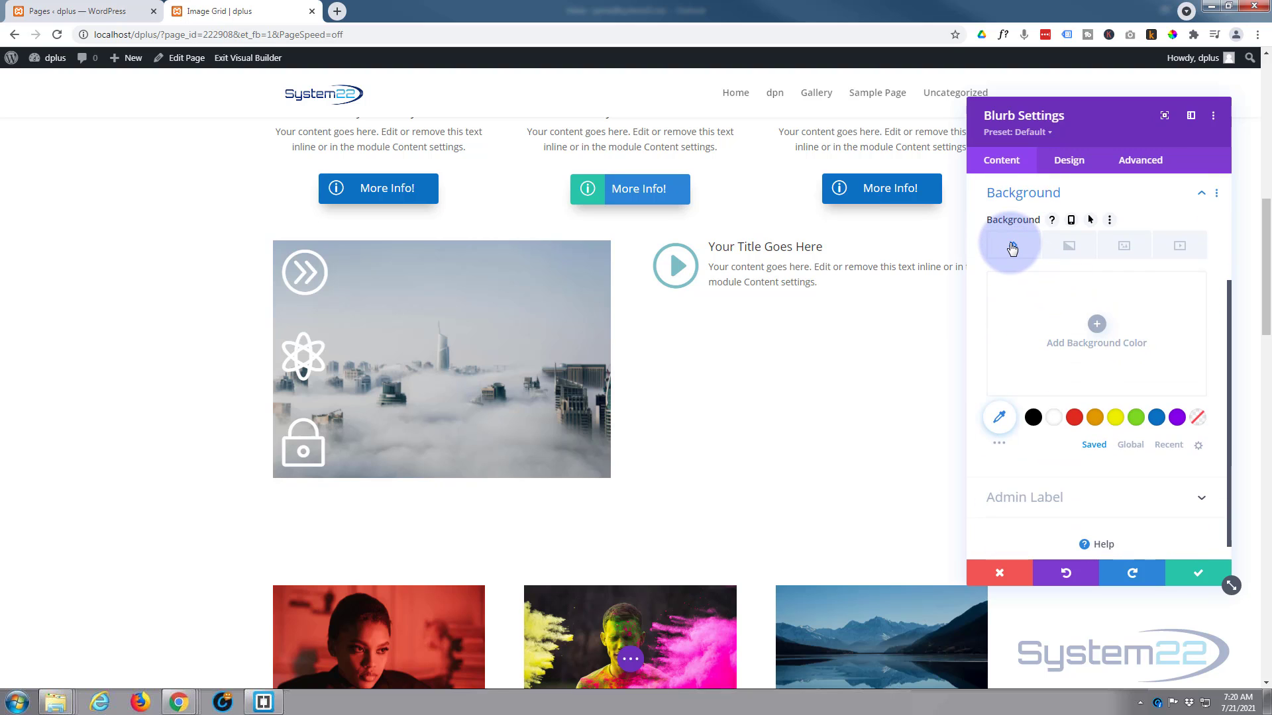
click(1155, 418)
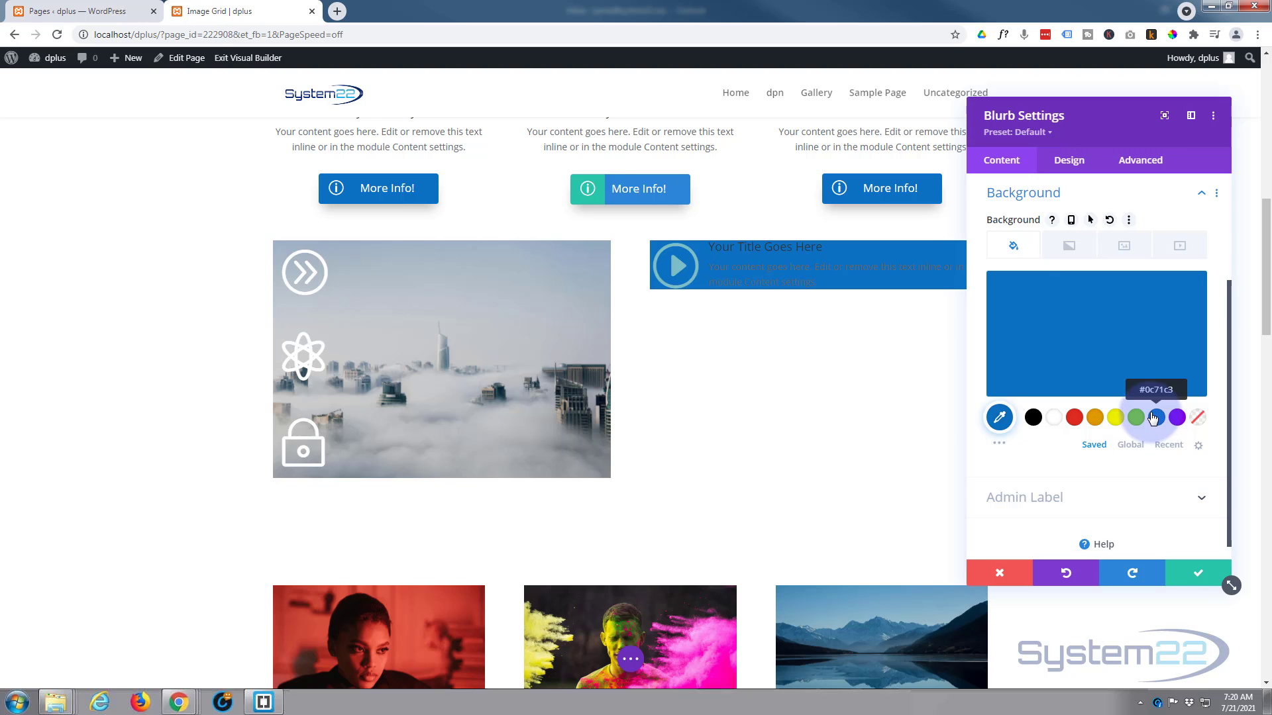
Step: Set the blurb's play icon color to white
click(1071, 163)
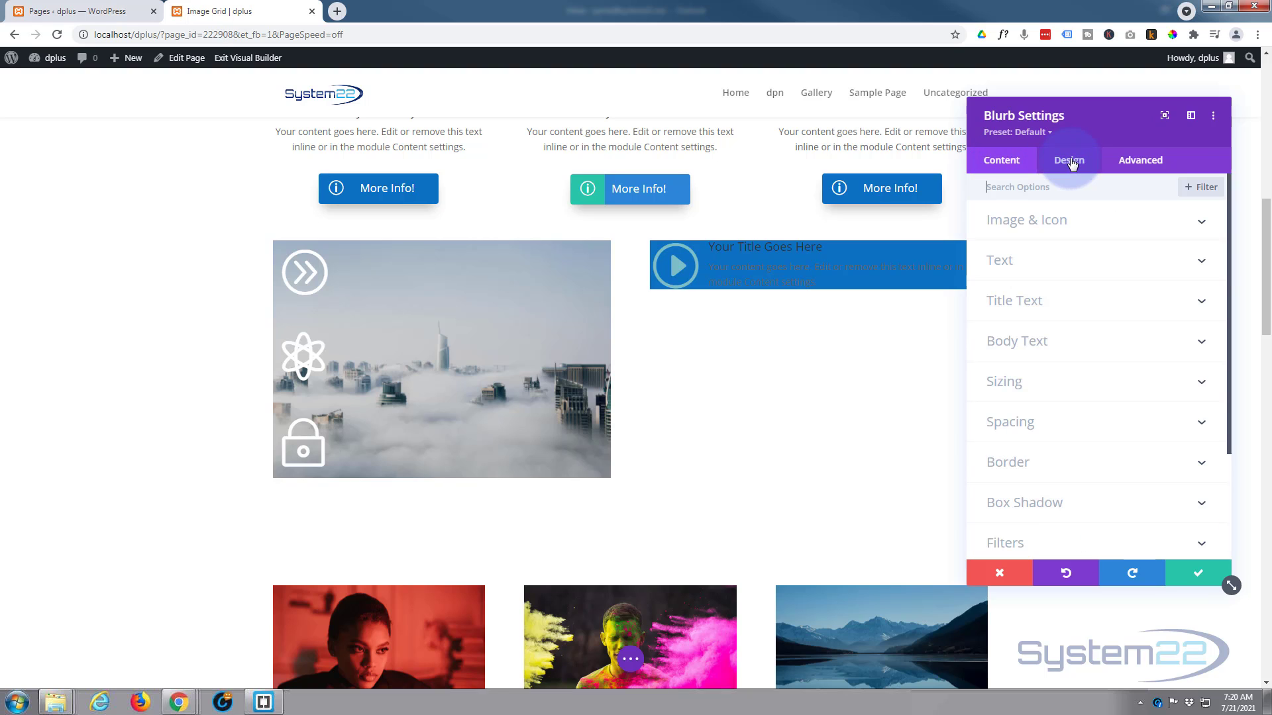
click(1090, 229)
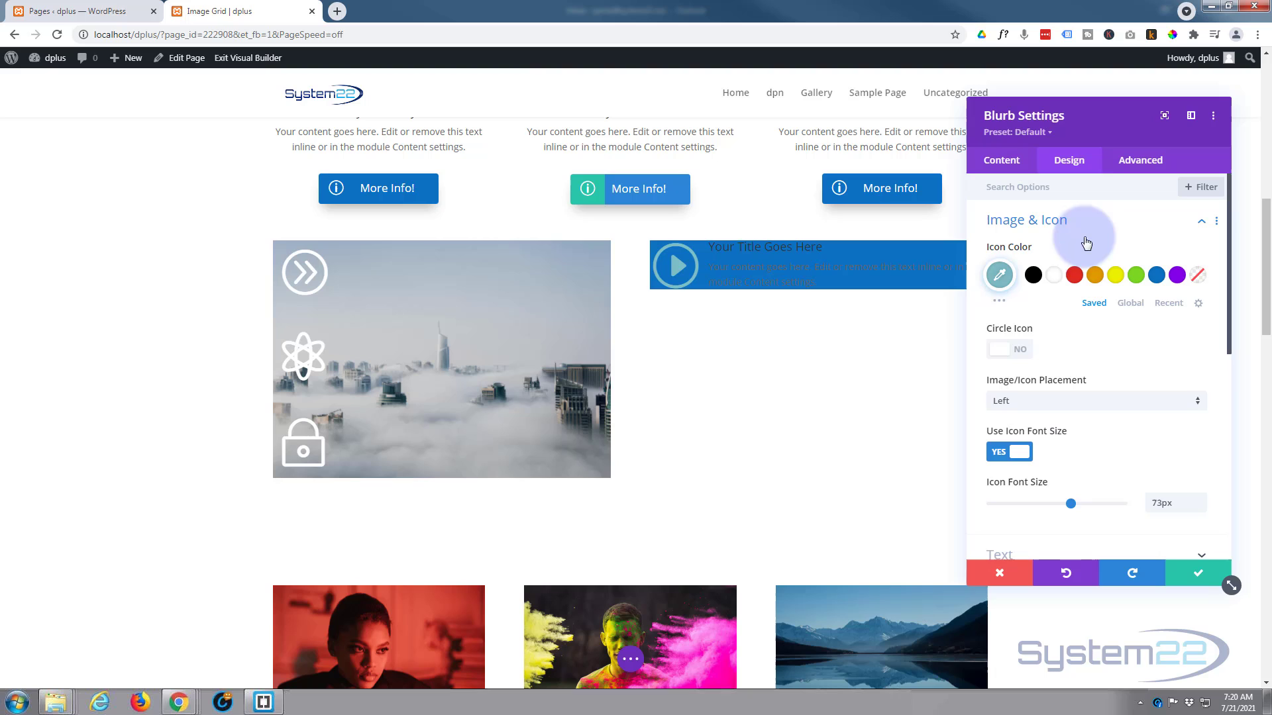
click(1055, 277)
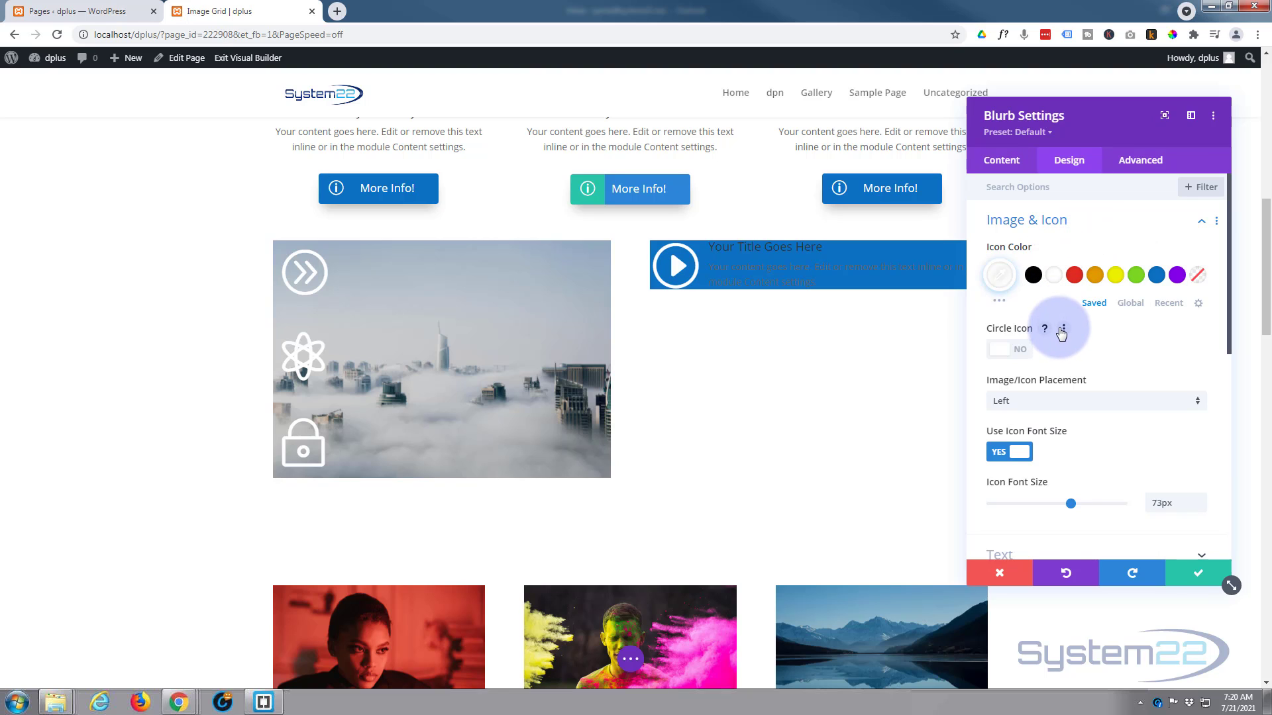
Step: Set the blurb text color to Light and the title font weight to Bold
scroll(1060, 335, down, 3)
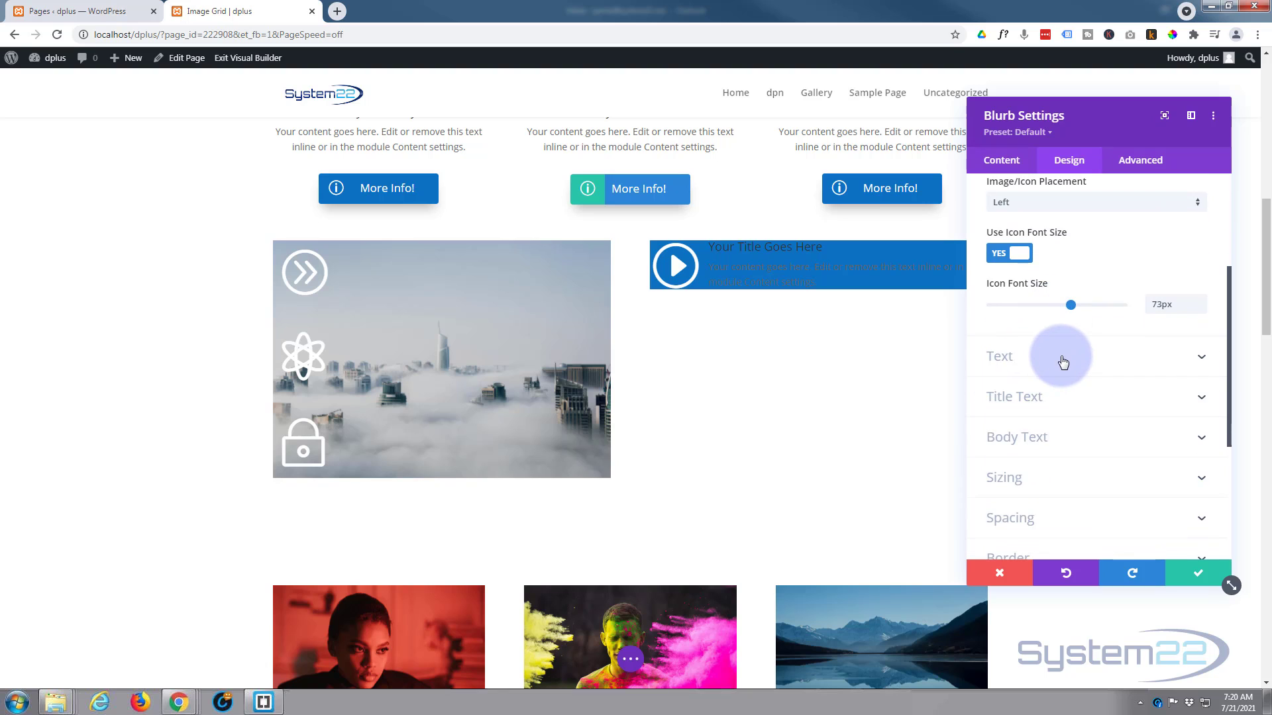
click(1061, 358)
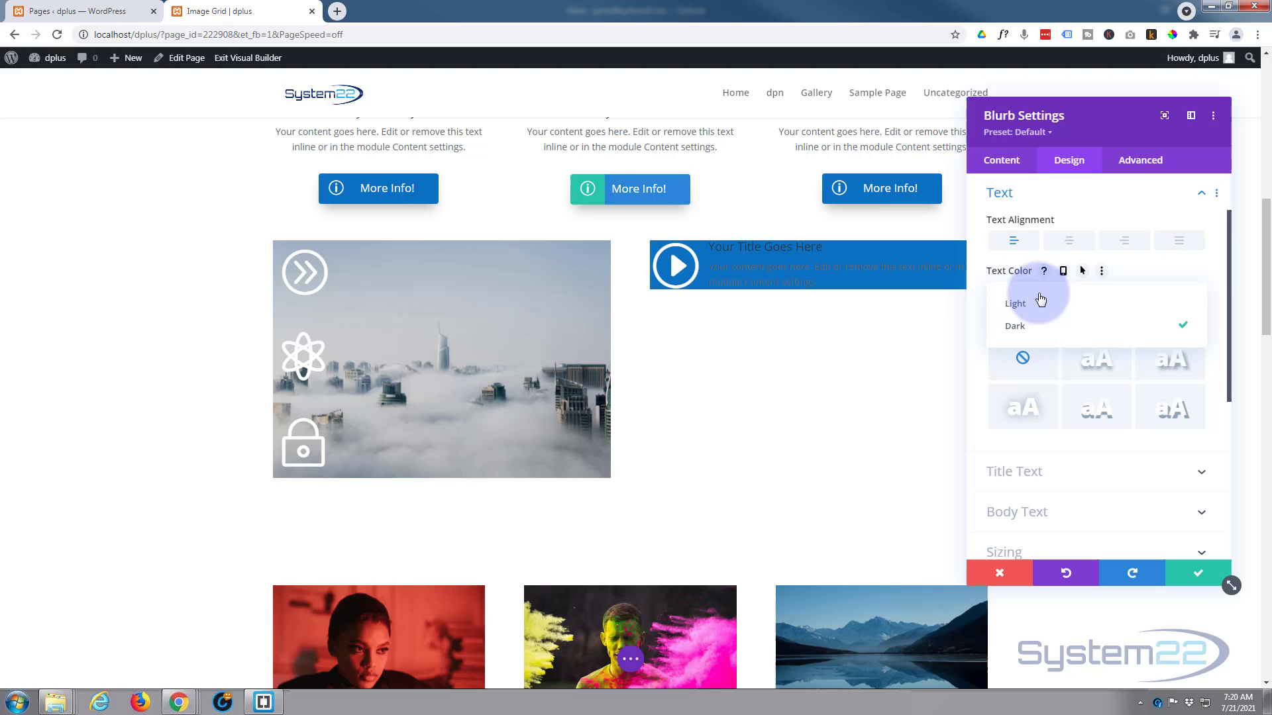
click(1040, 302)
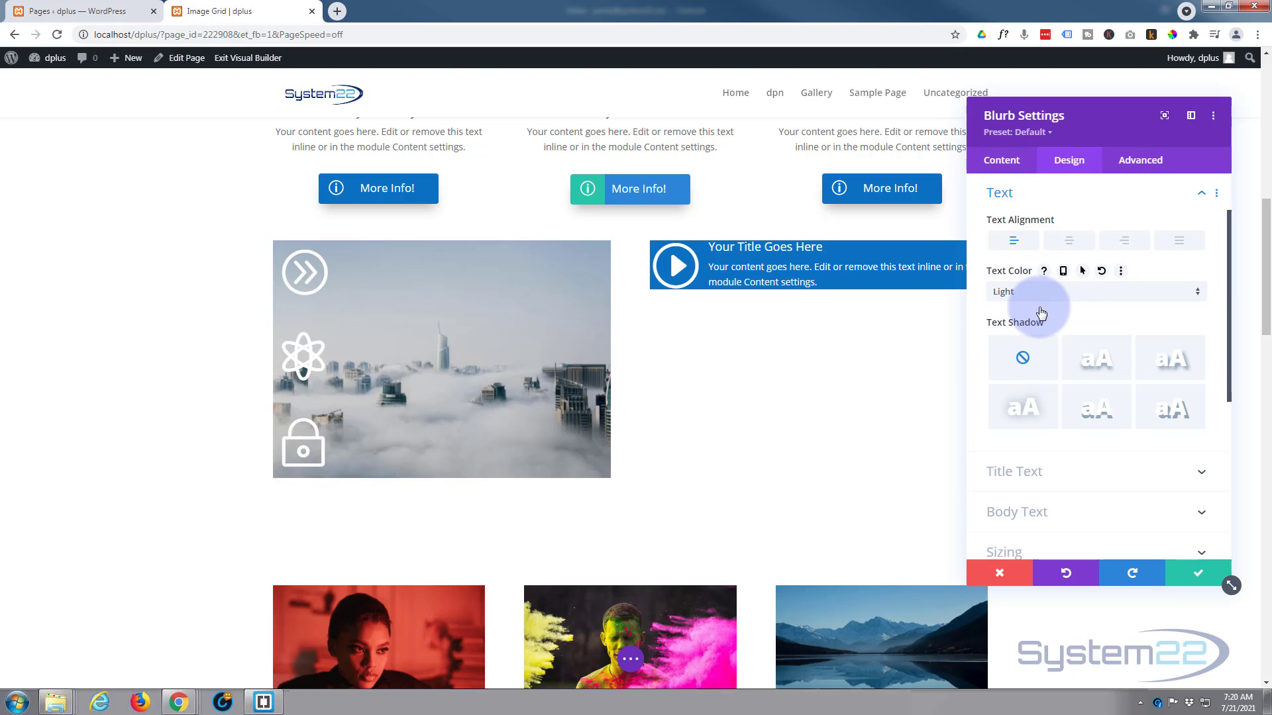
scroll(1098, 308, down, 2)
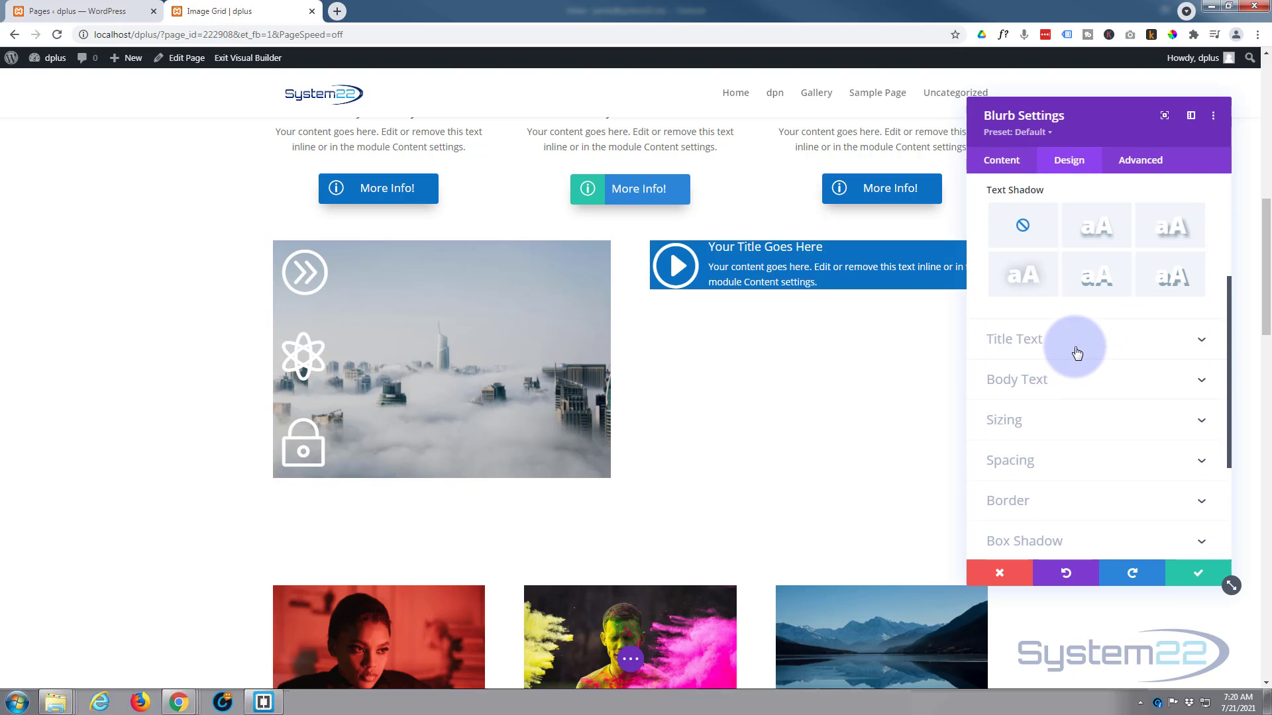
click(1077, 353)
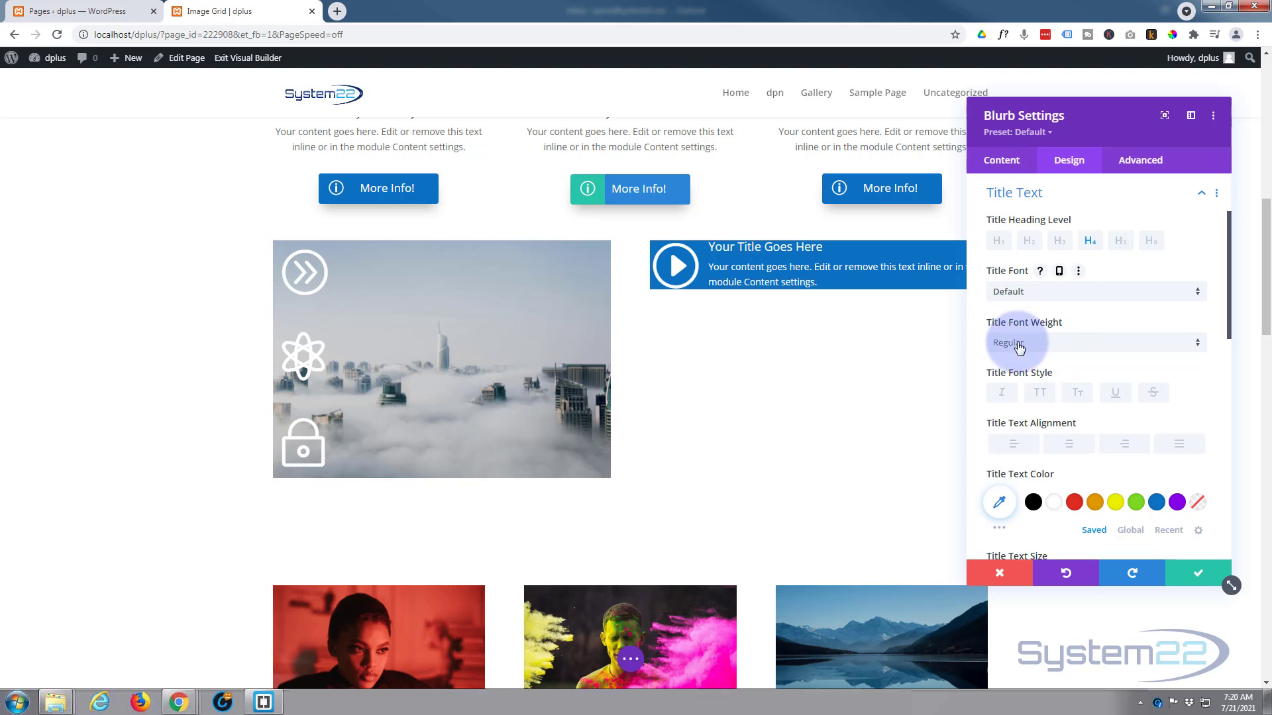
click(1050, 344)
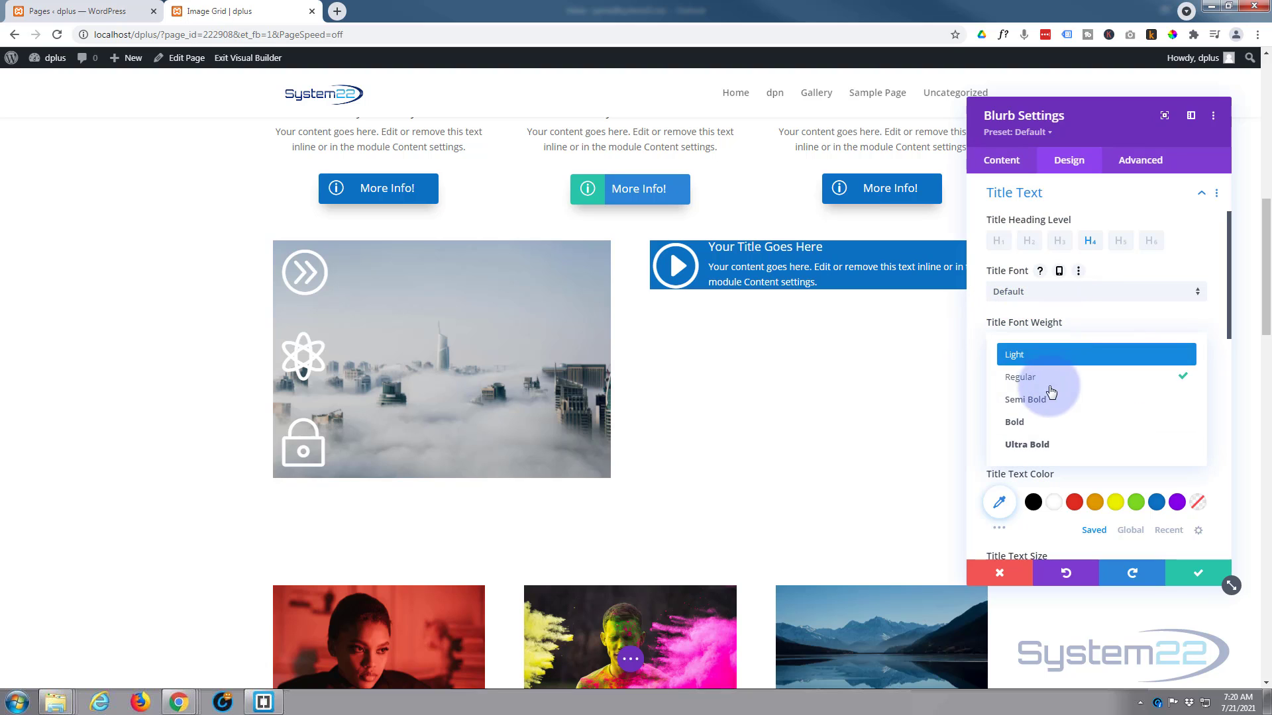
click(1046, 428)
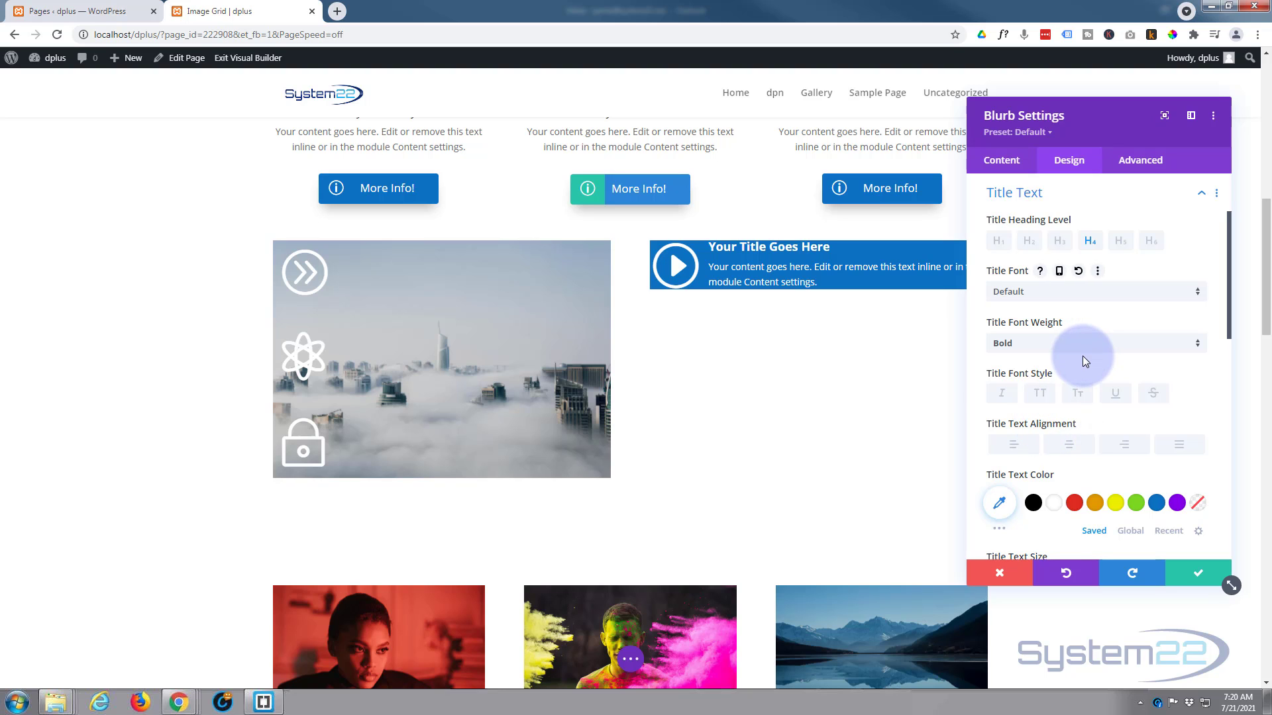
drag(1104, 131, 432, 130)
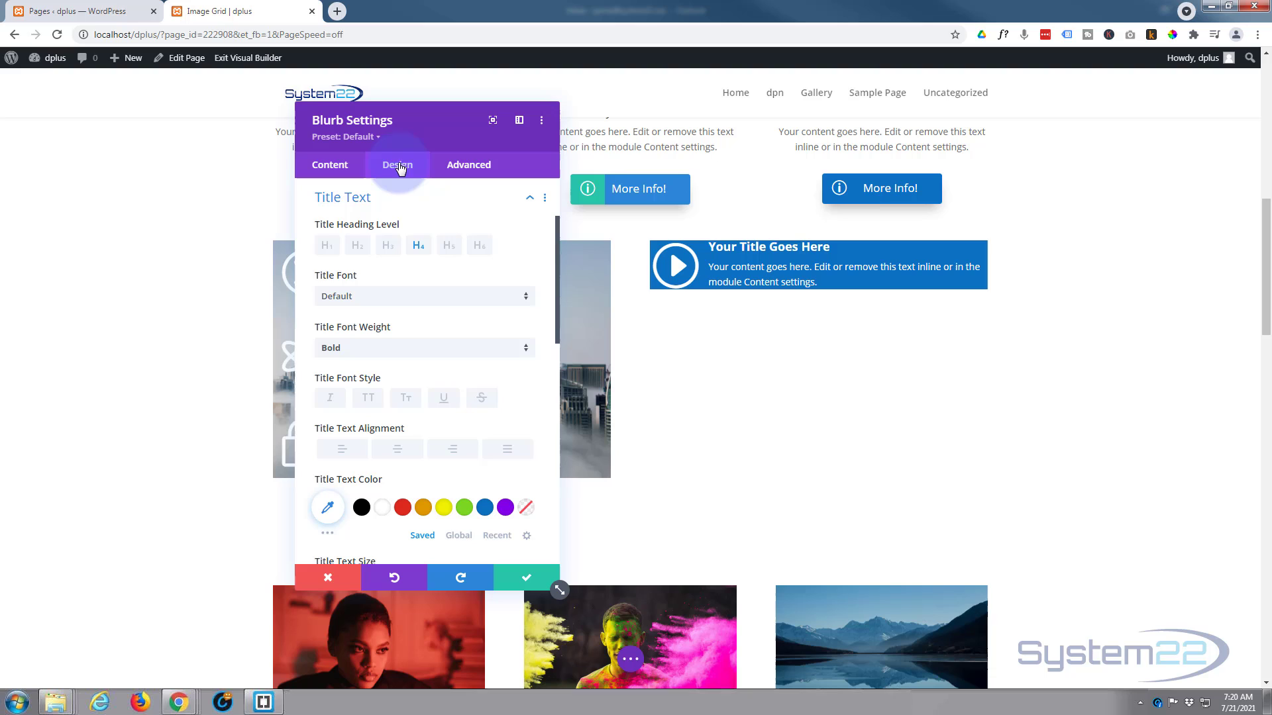
Step: Set the blurb's padding to 10px on top, bottom, left and right
click(401, 203)
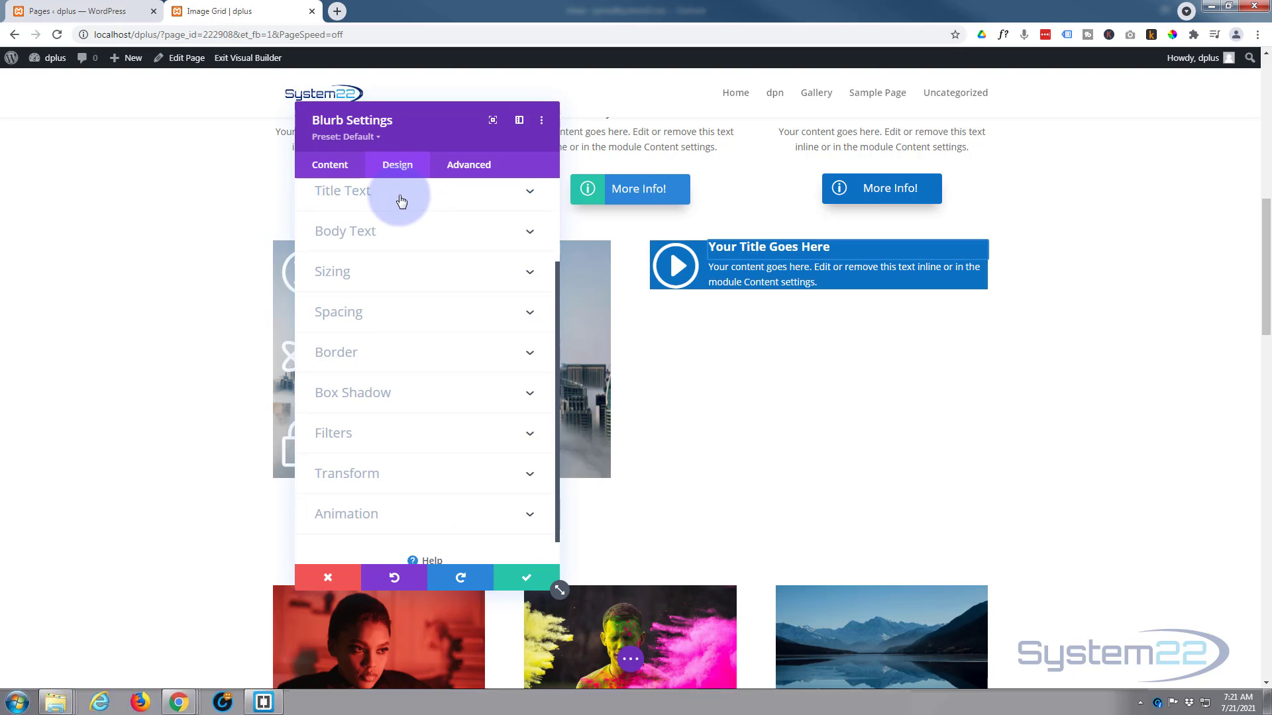
click(369, 312)
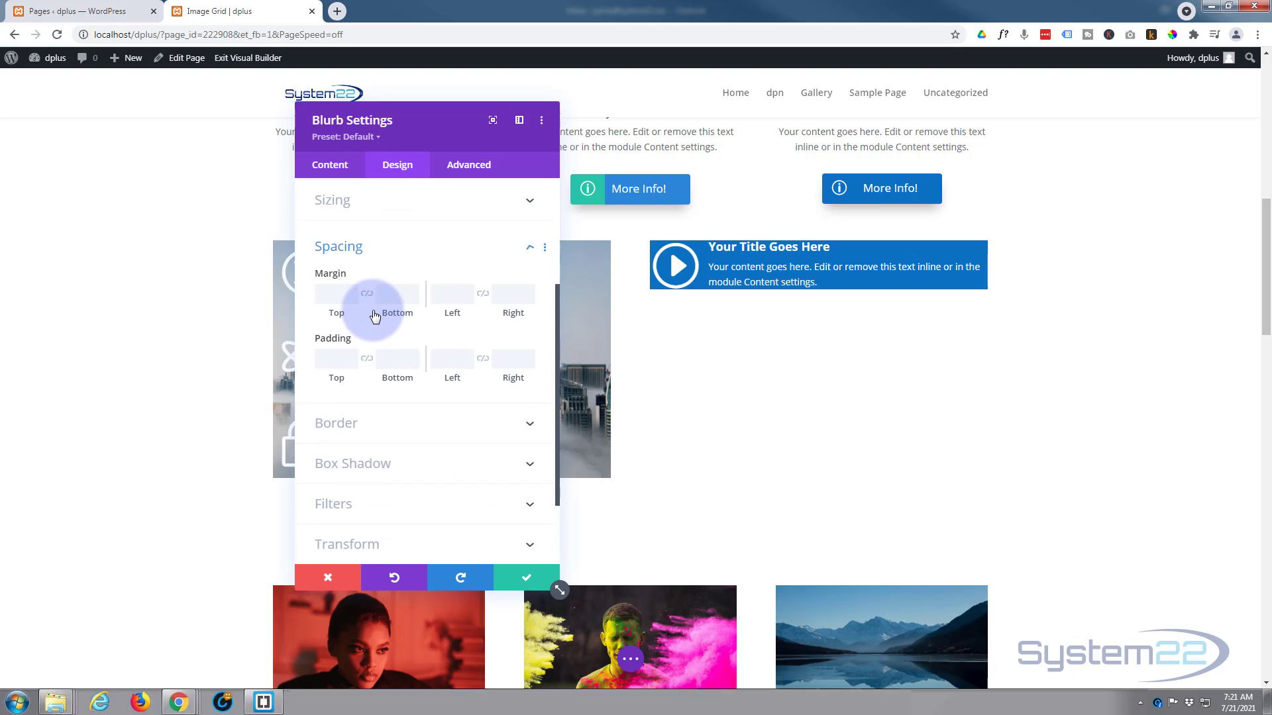
click(325, 311)
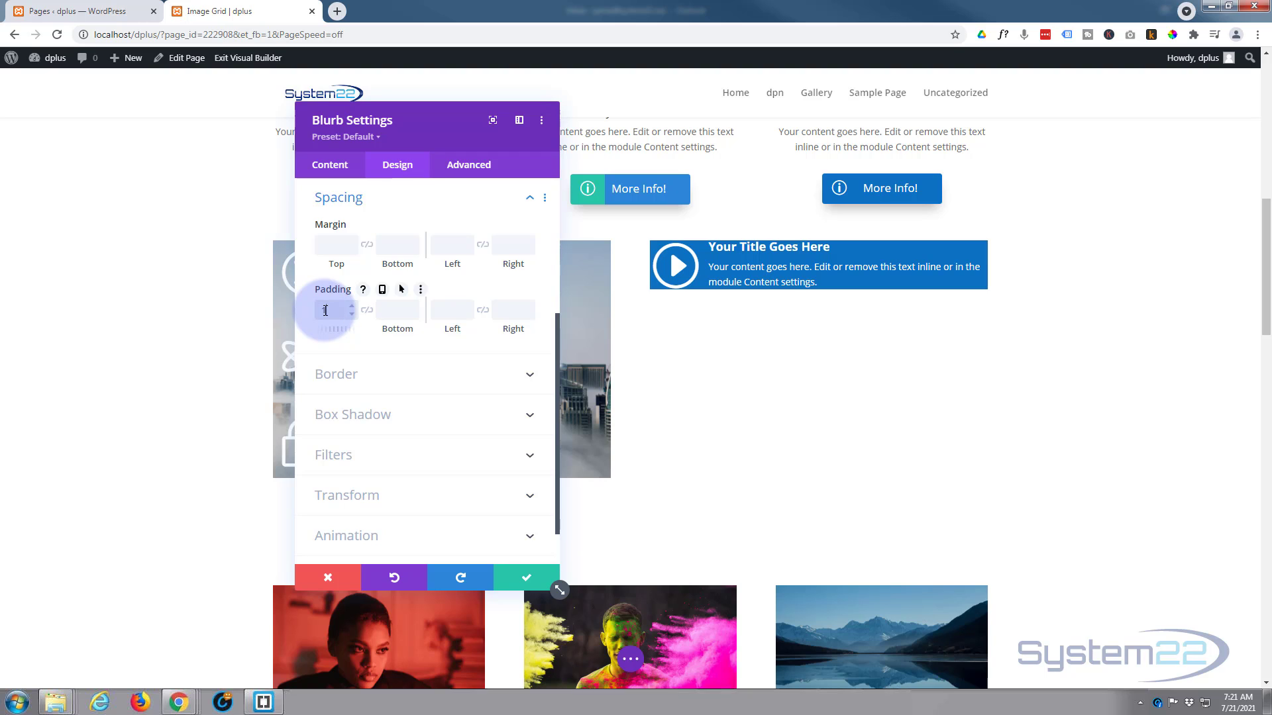
text(10px)
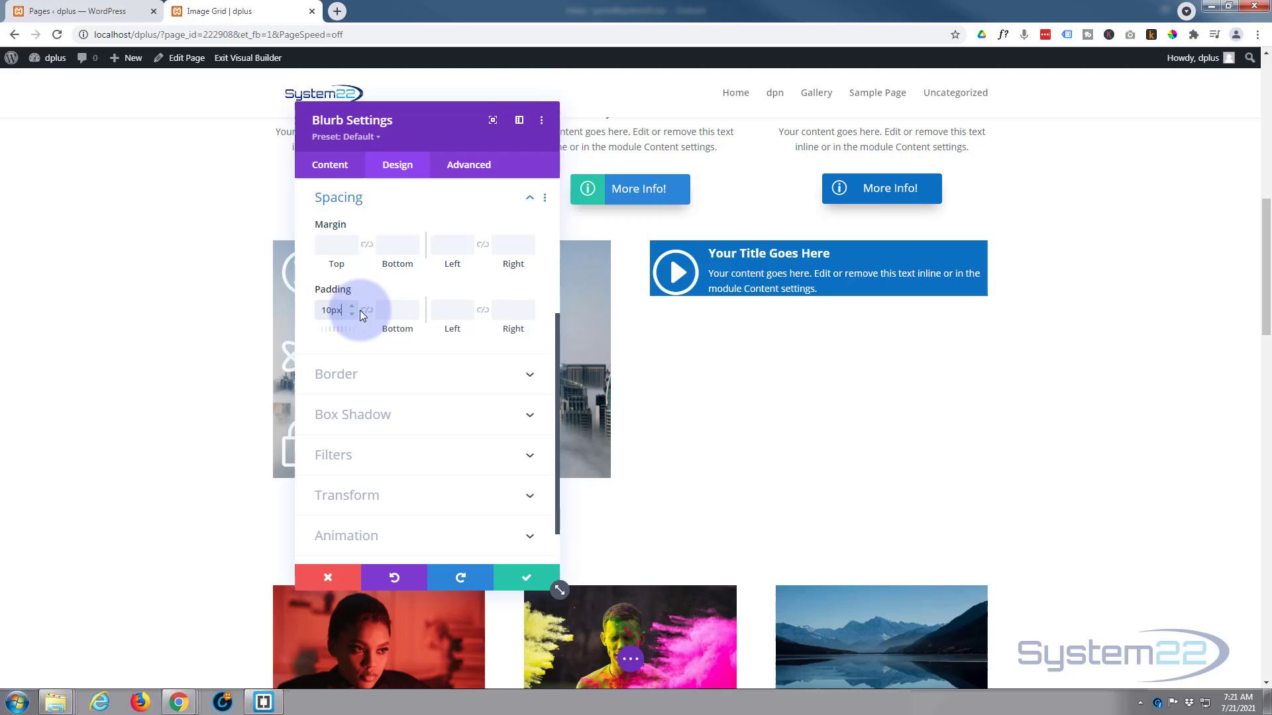
click(367, 311)
click(450, 311)
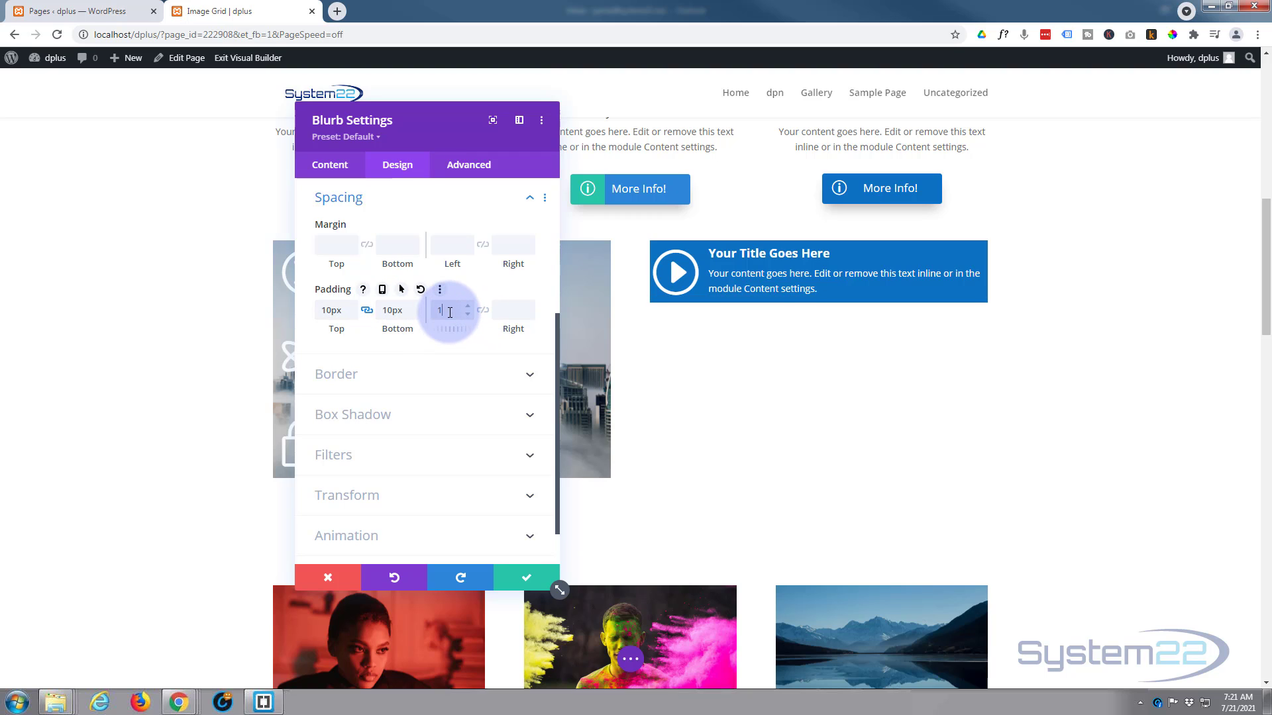
text(10px)
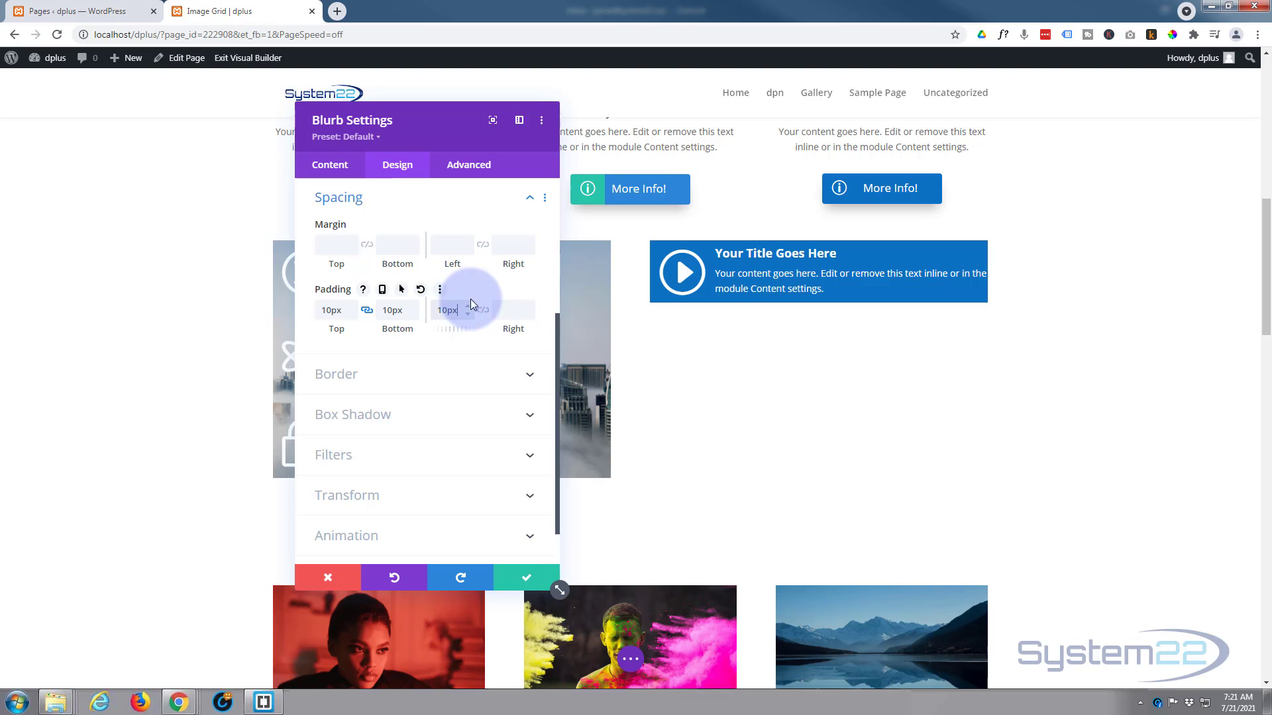
click(481, 311)
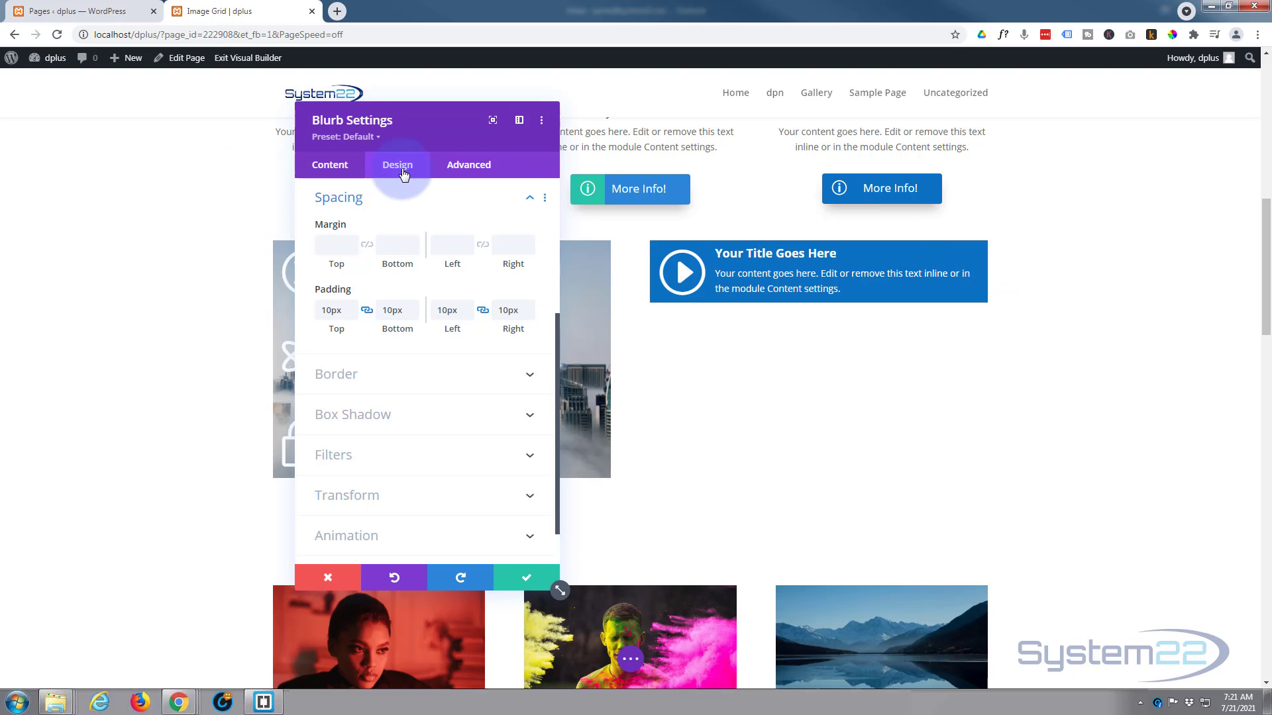
Step: Size the blurb to 19% width and 100px height
click(413, 202)
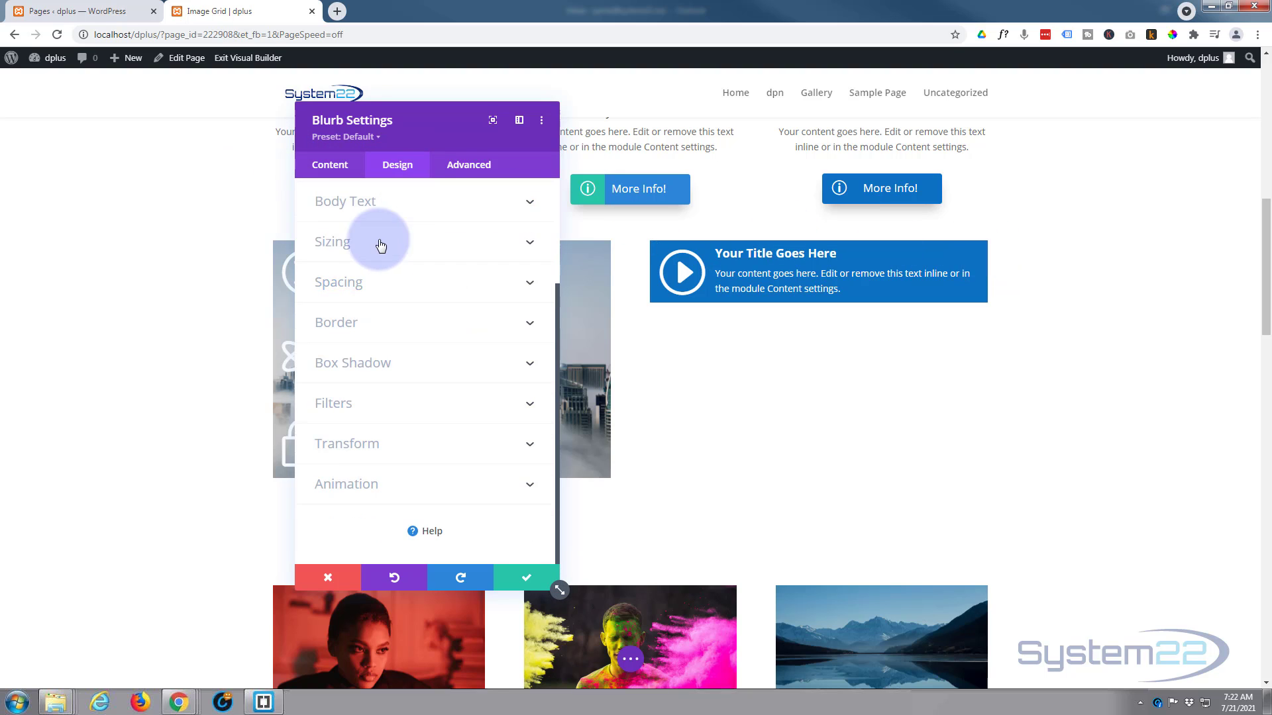
click(333, 244)
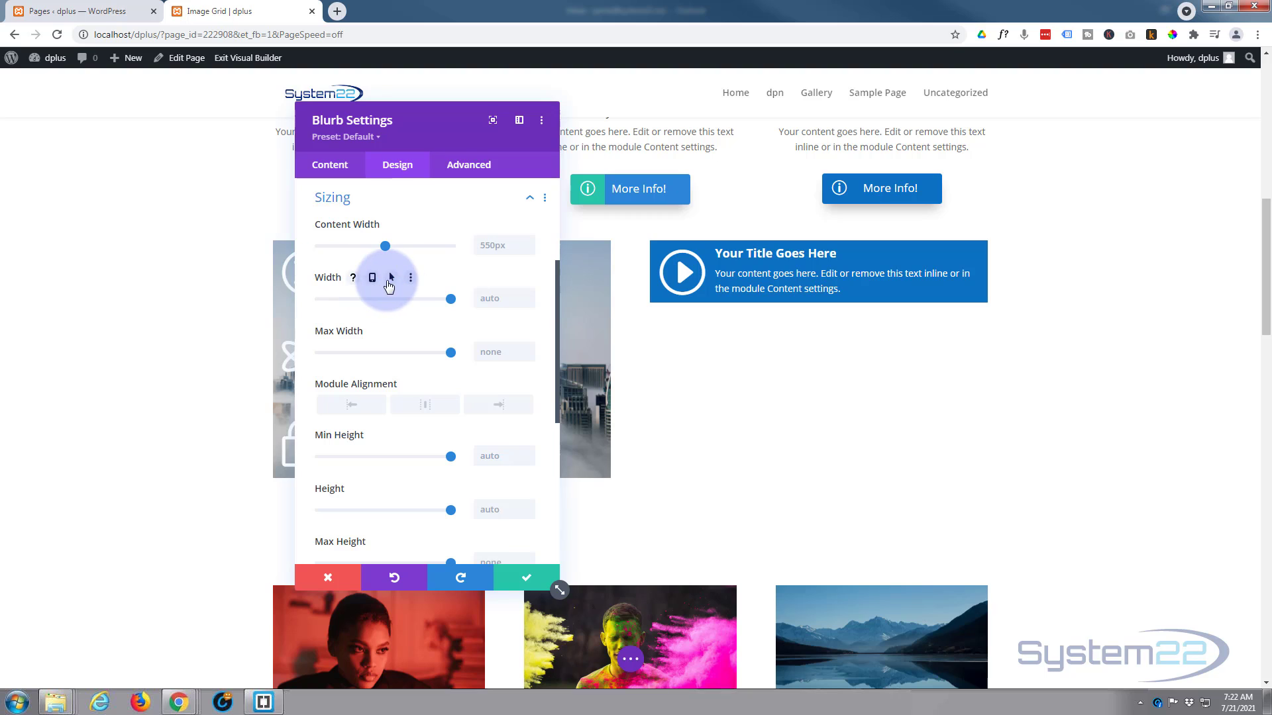
click(393, 278)
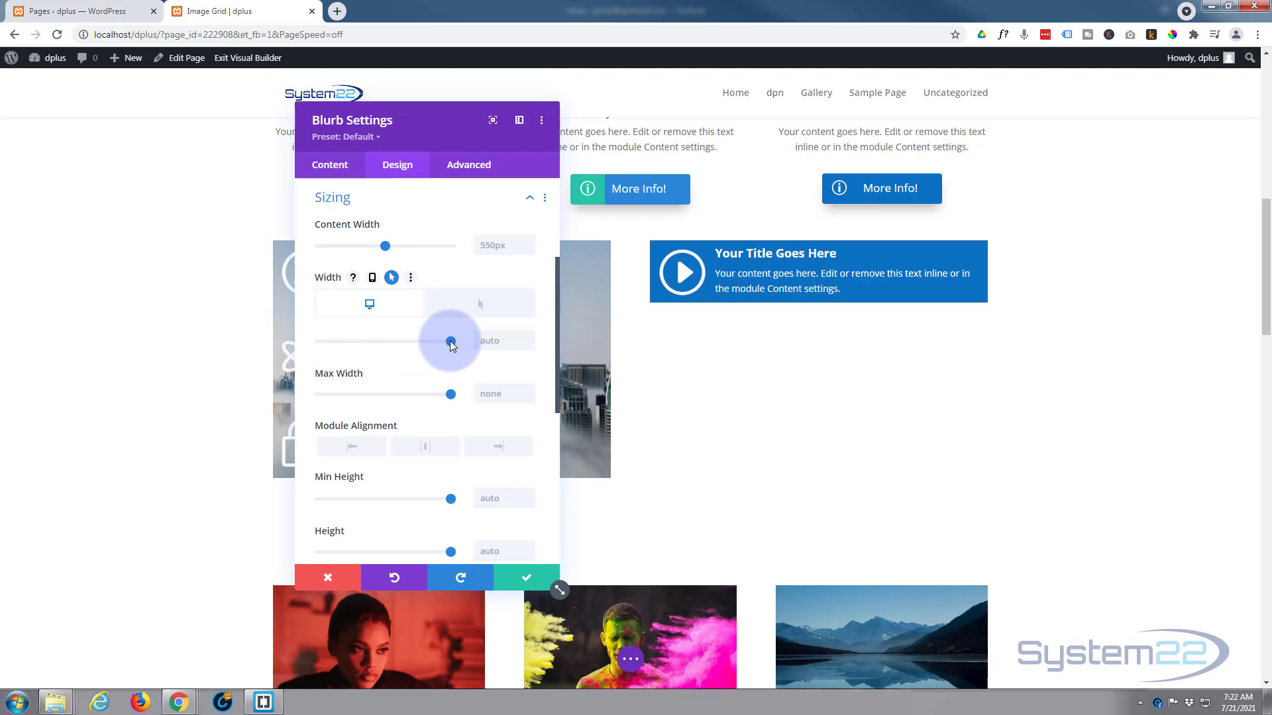
drag(450, 341, 344, 338)
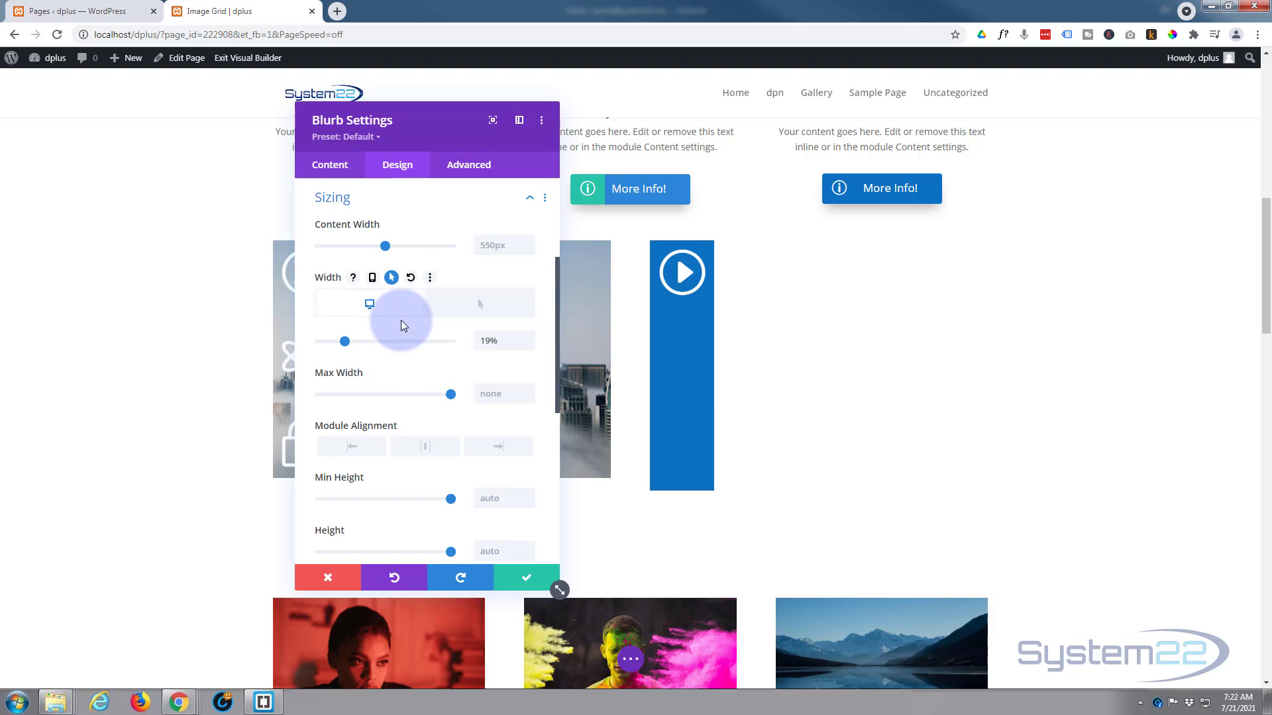
scroll(400, 319, down, 2)
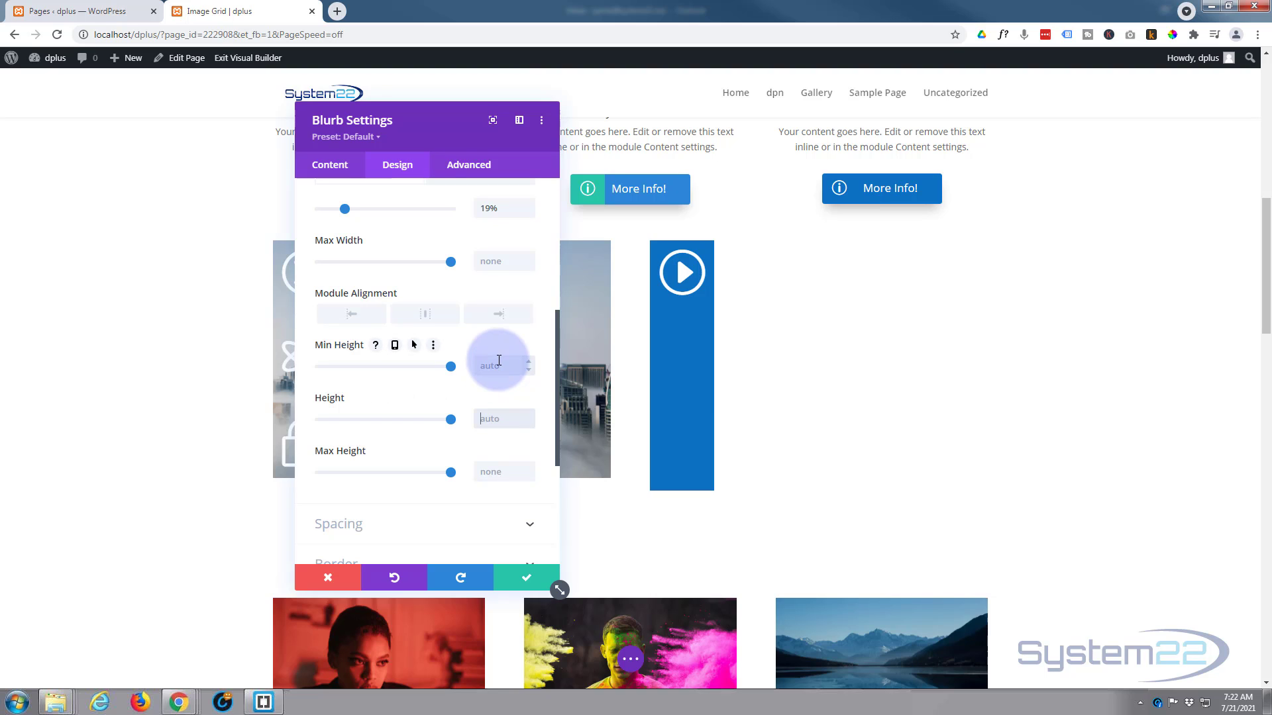
text(px)
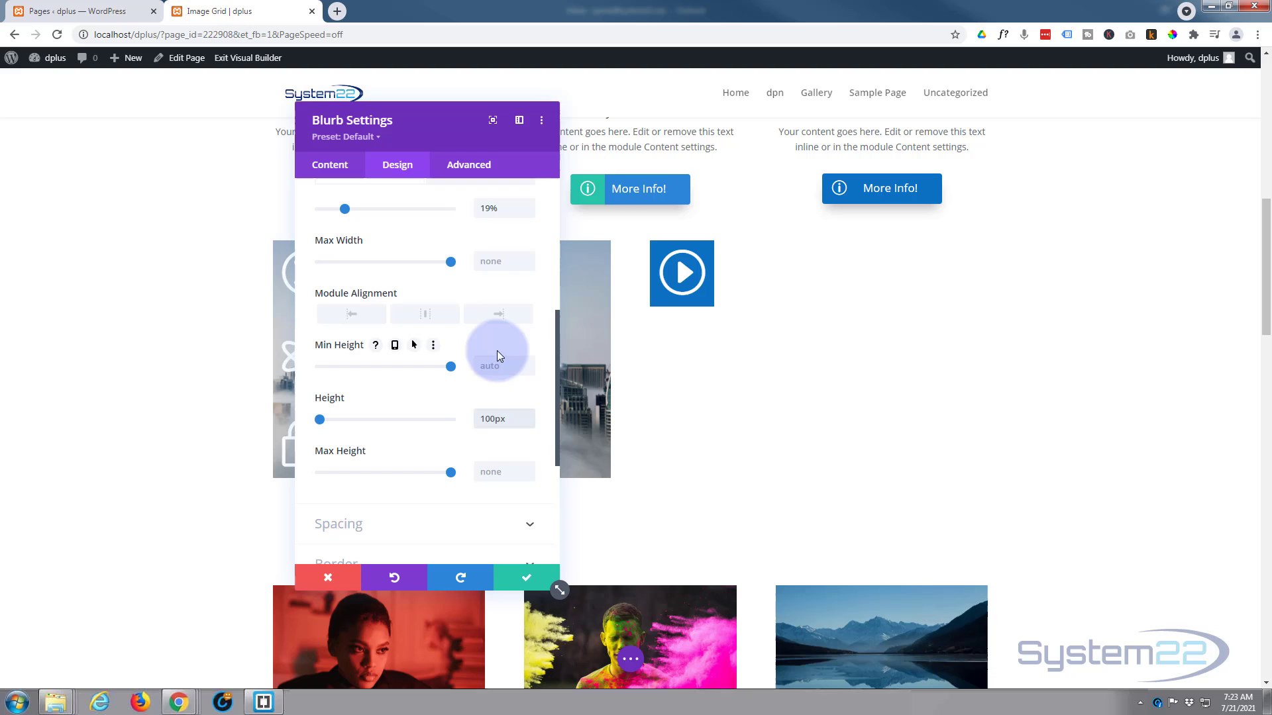
Step: Replace the 19% width with 100px, then set width and height to 99px
scroll(497, 351, up, 2)
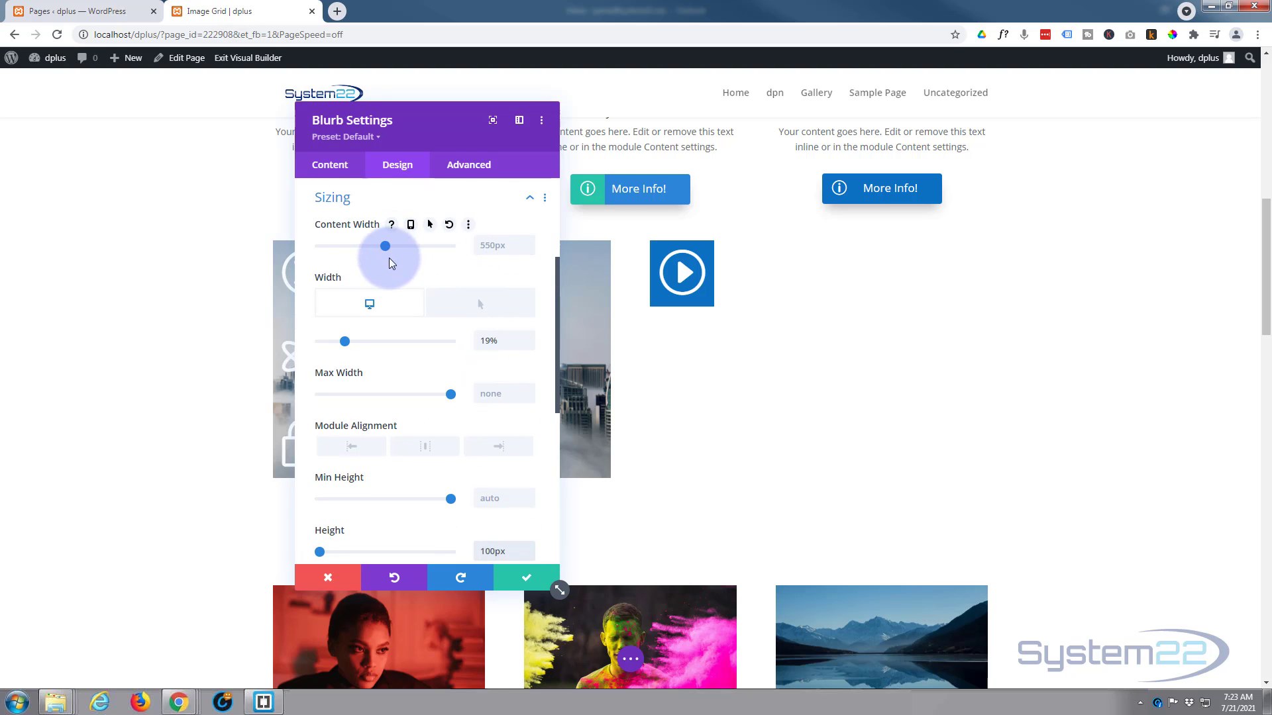
drag(503, 339, 464, 344)
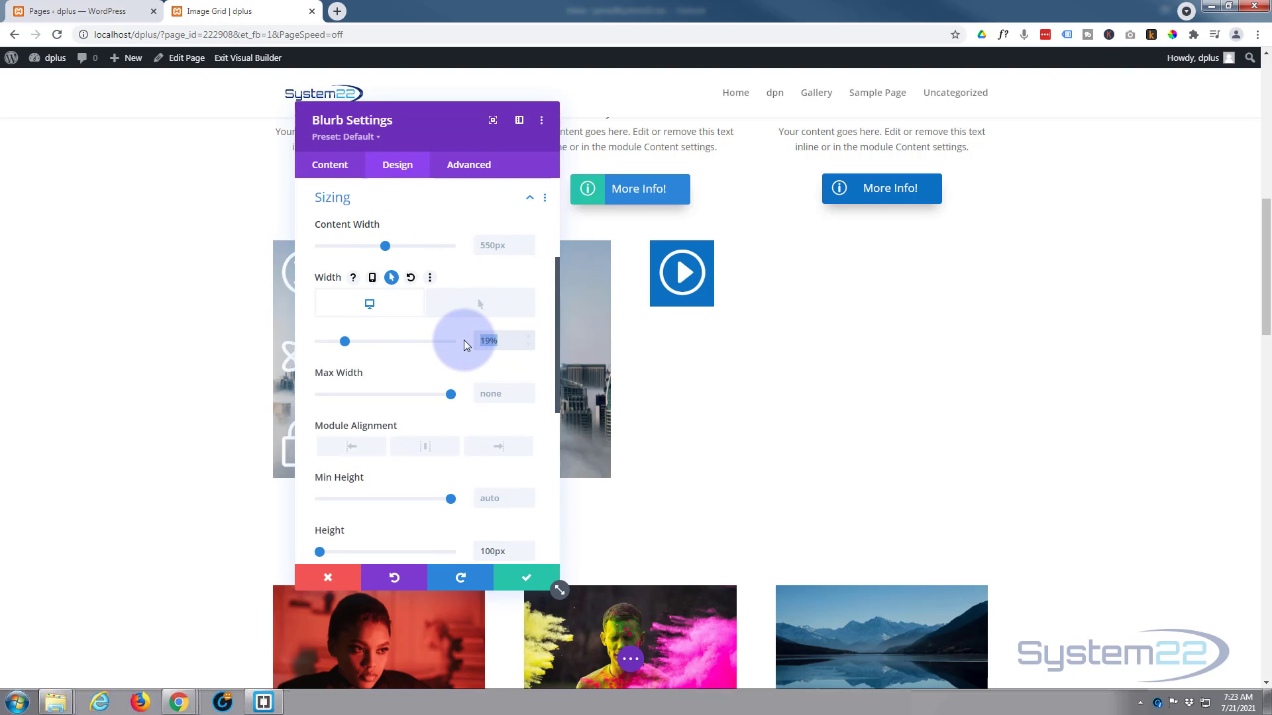
text(100px)
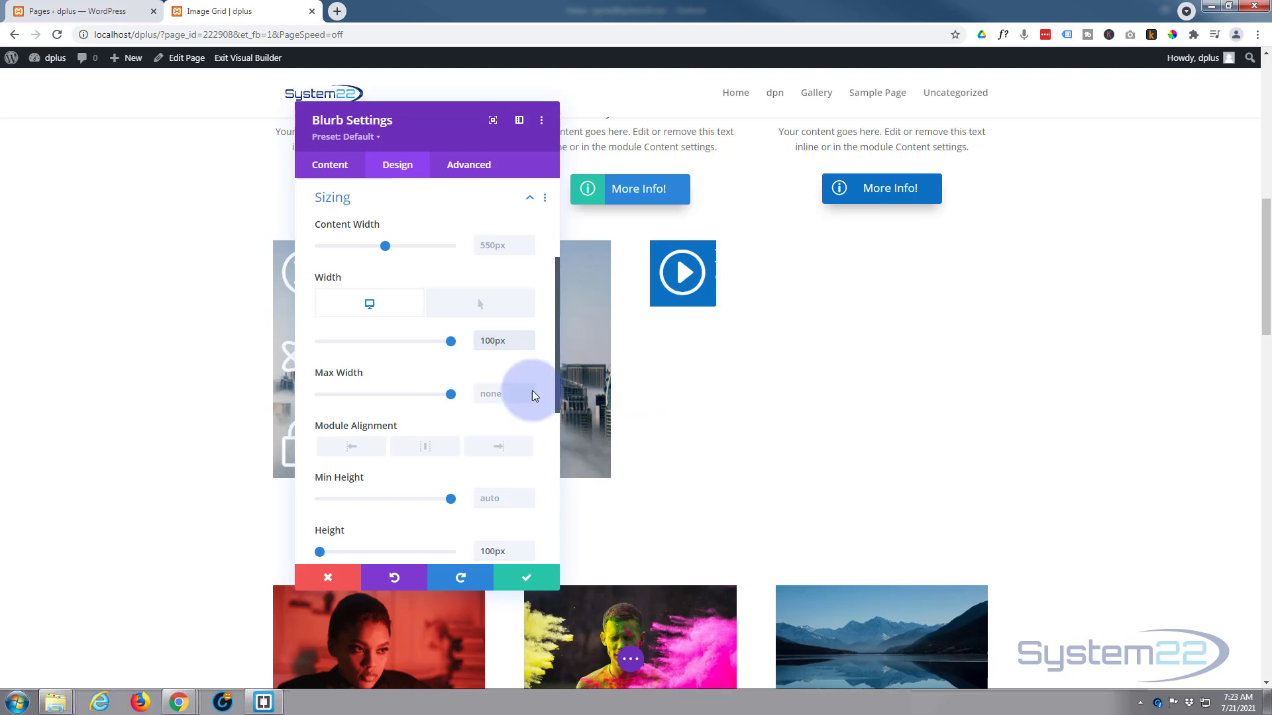
click(529, 345)
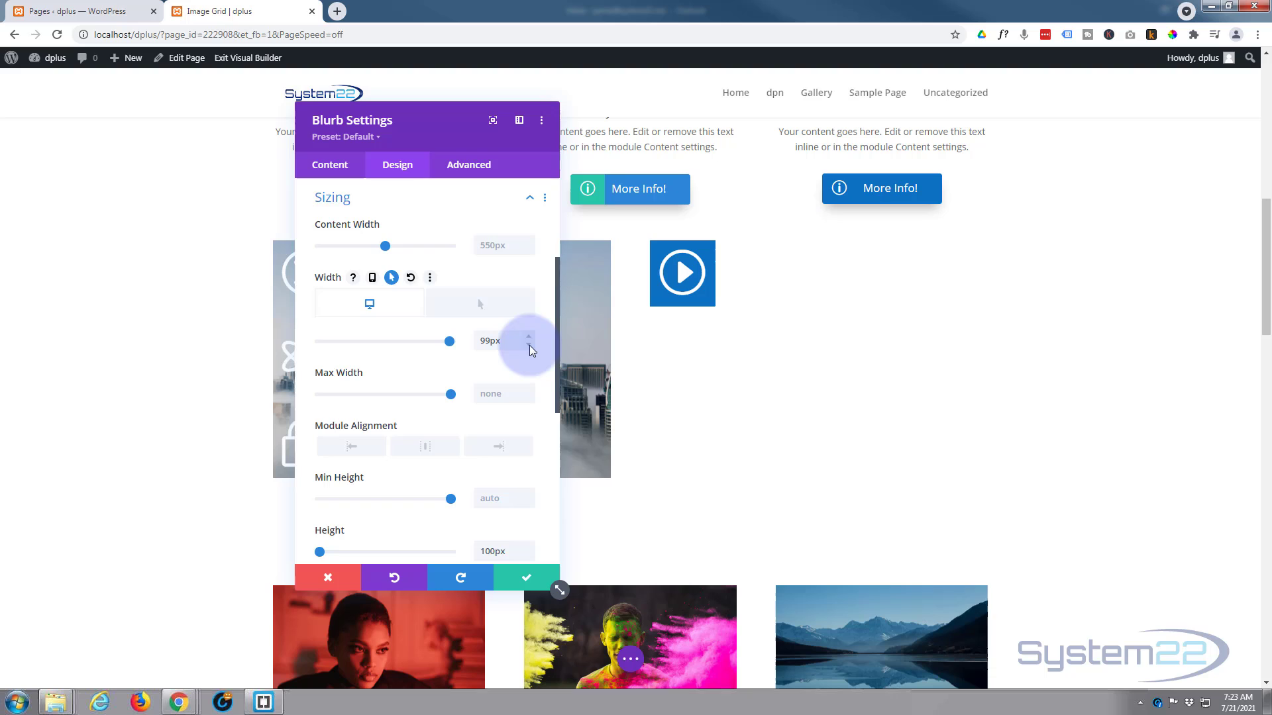
scroll(529, 358, down, 4)
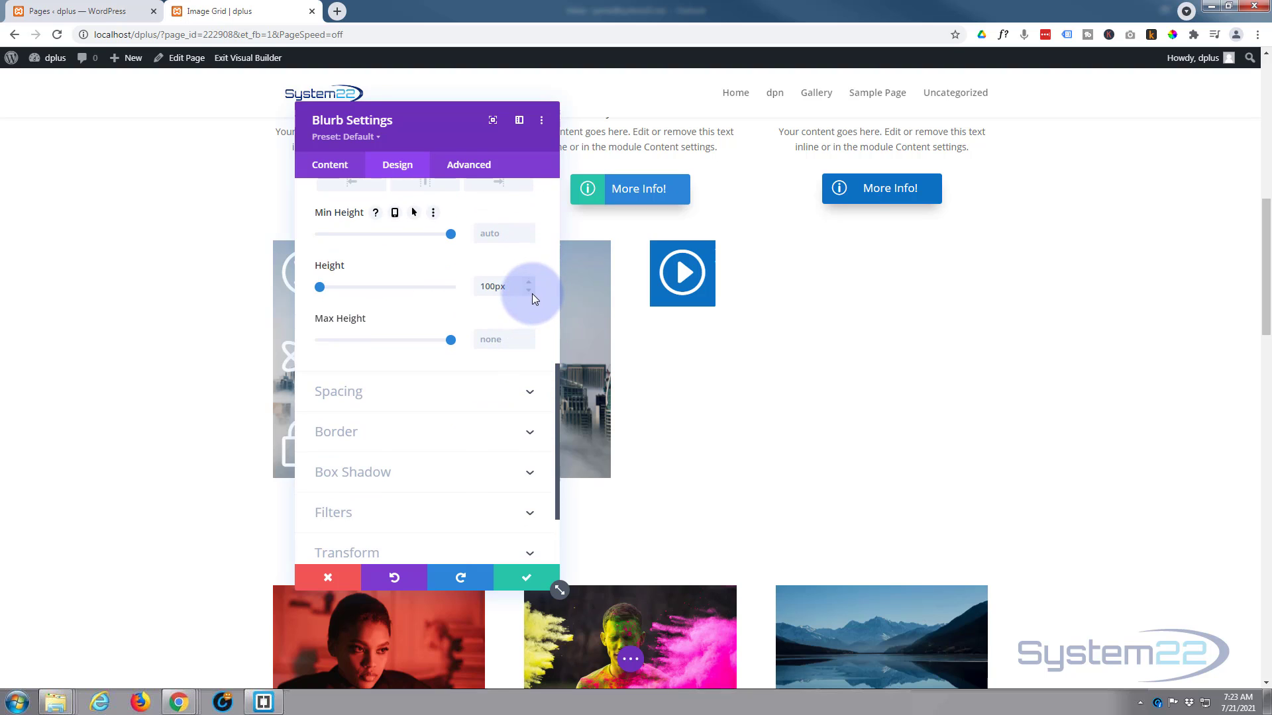
click(530, 291)
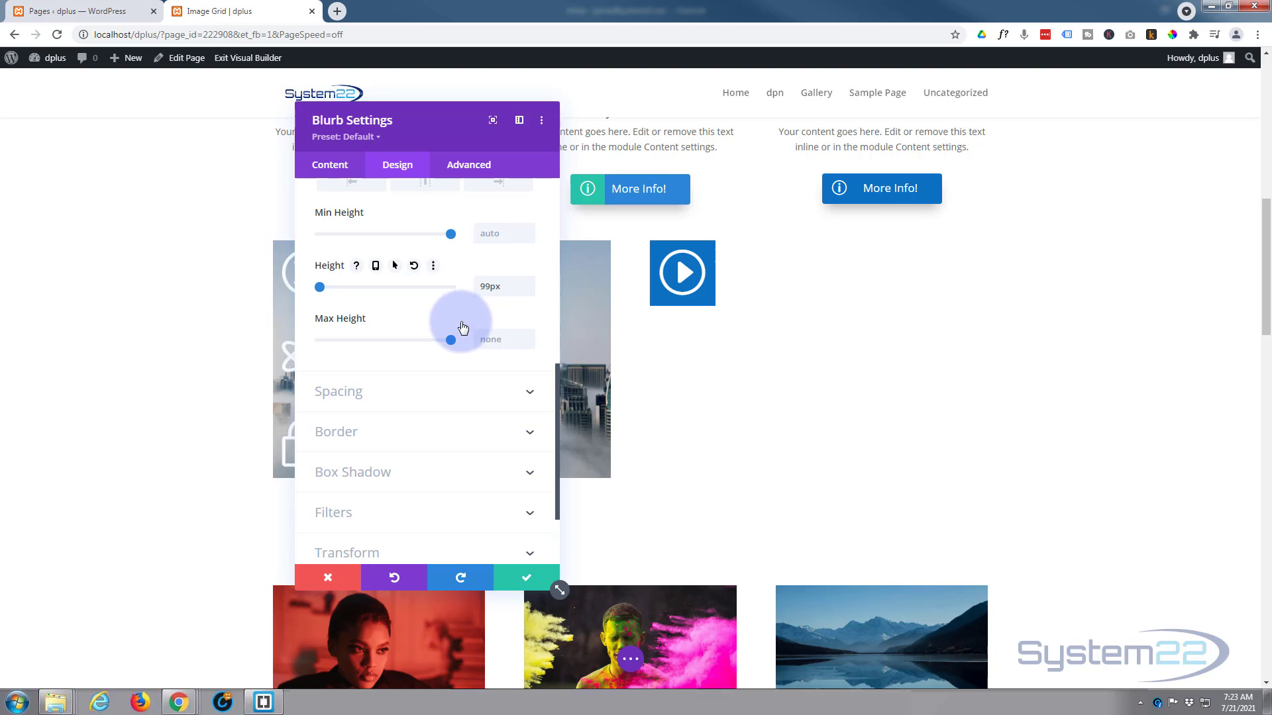
scroll(457, 326, up, 5)
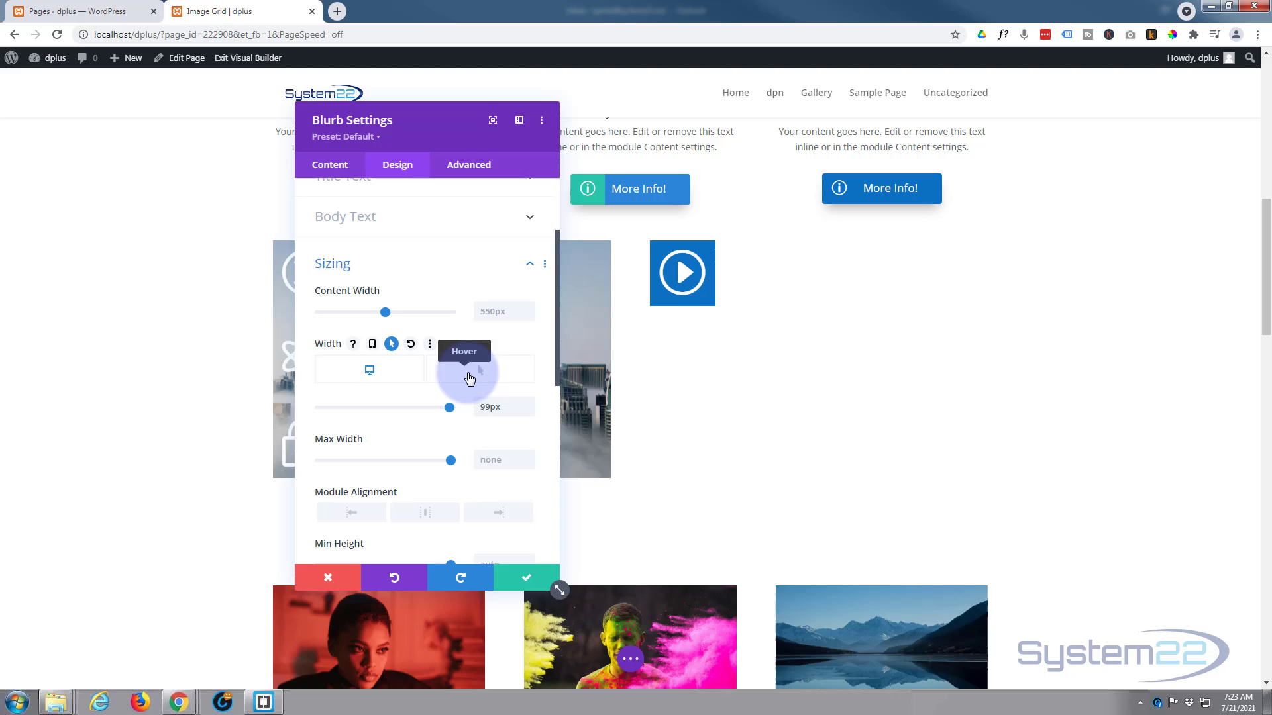
Step: Give the blurb a 100% hover width while keeping its normal 99px width
click(480, 378)
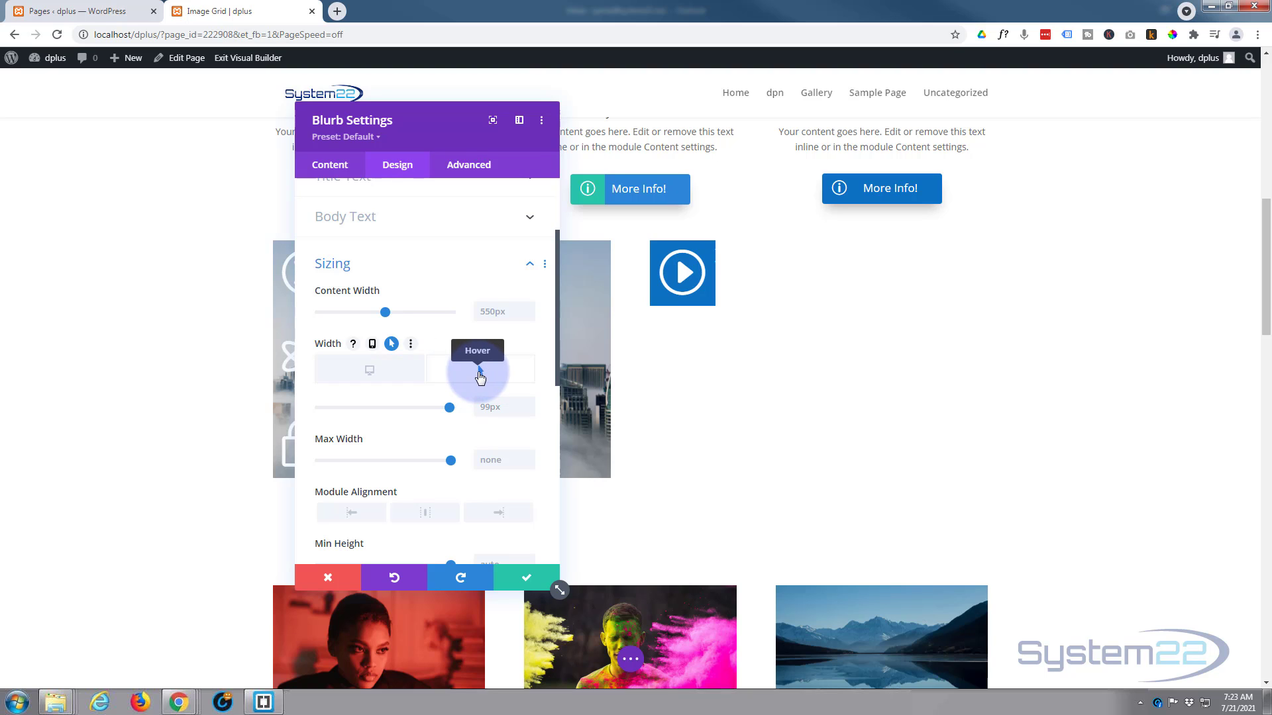
click(494, 369)
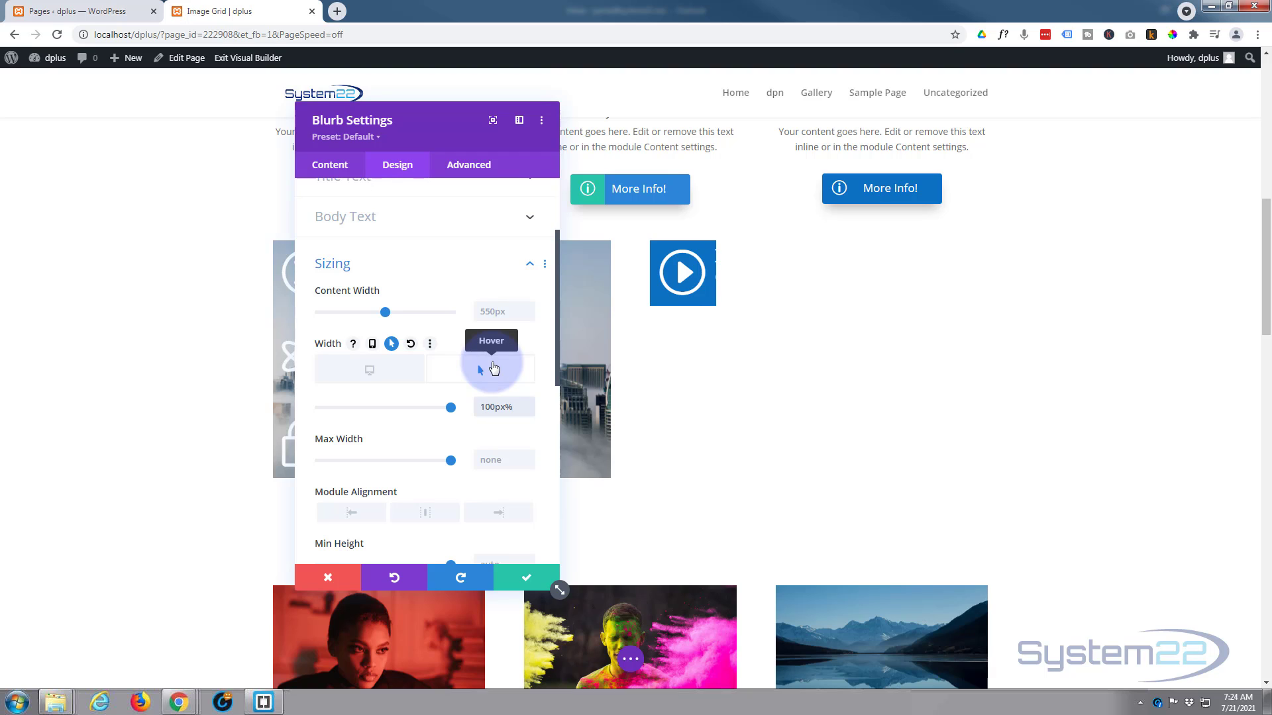
key(ctrl+a)
text(100%)
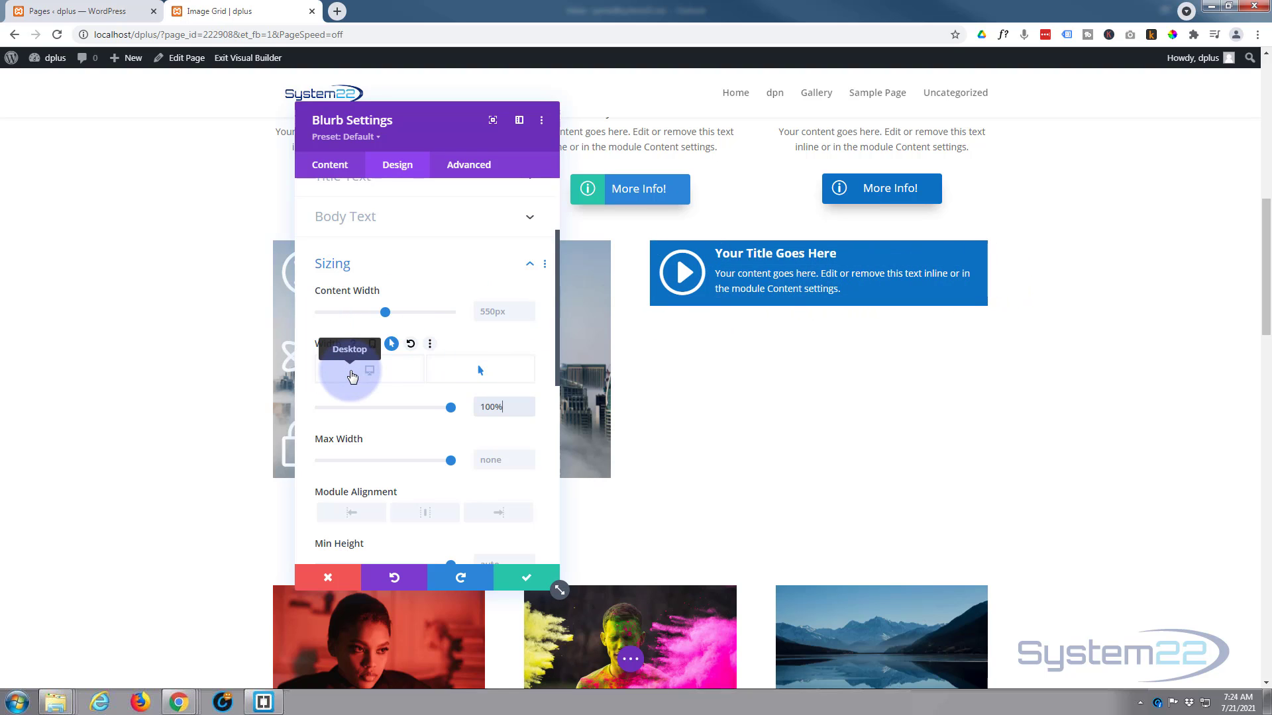
click(352, 377)
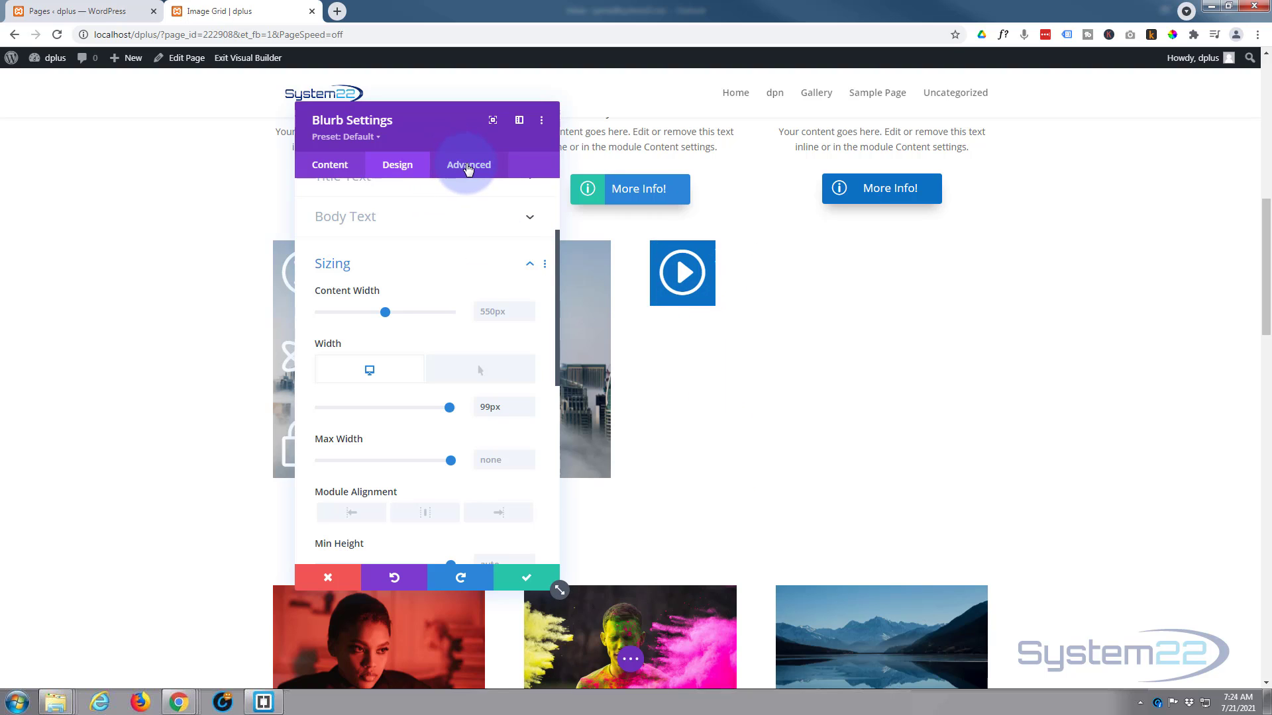
Step: Set the blurb's Horizontal and Vertical Overflow both to Hidden in Advanced > Visibility
click(468, 167)
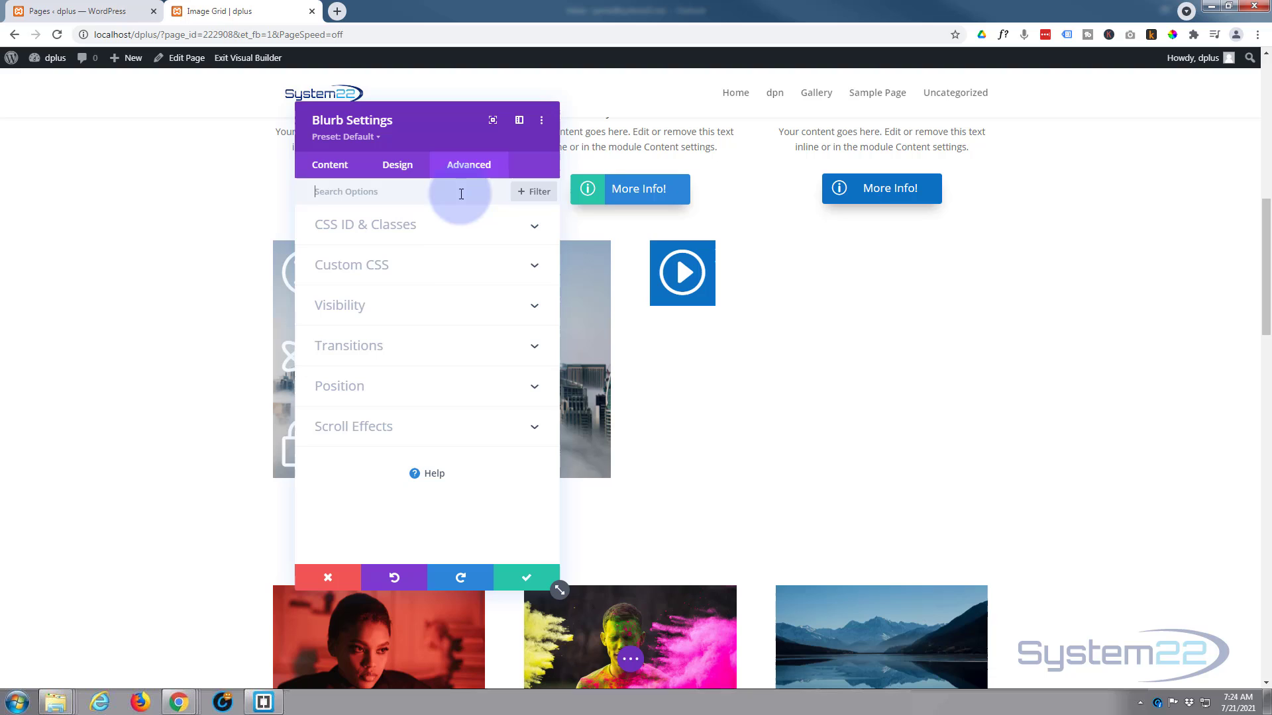
click(436, 306)
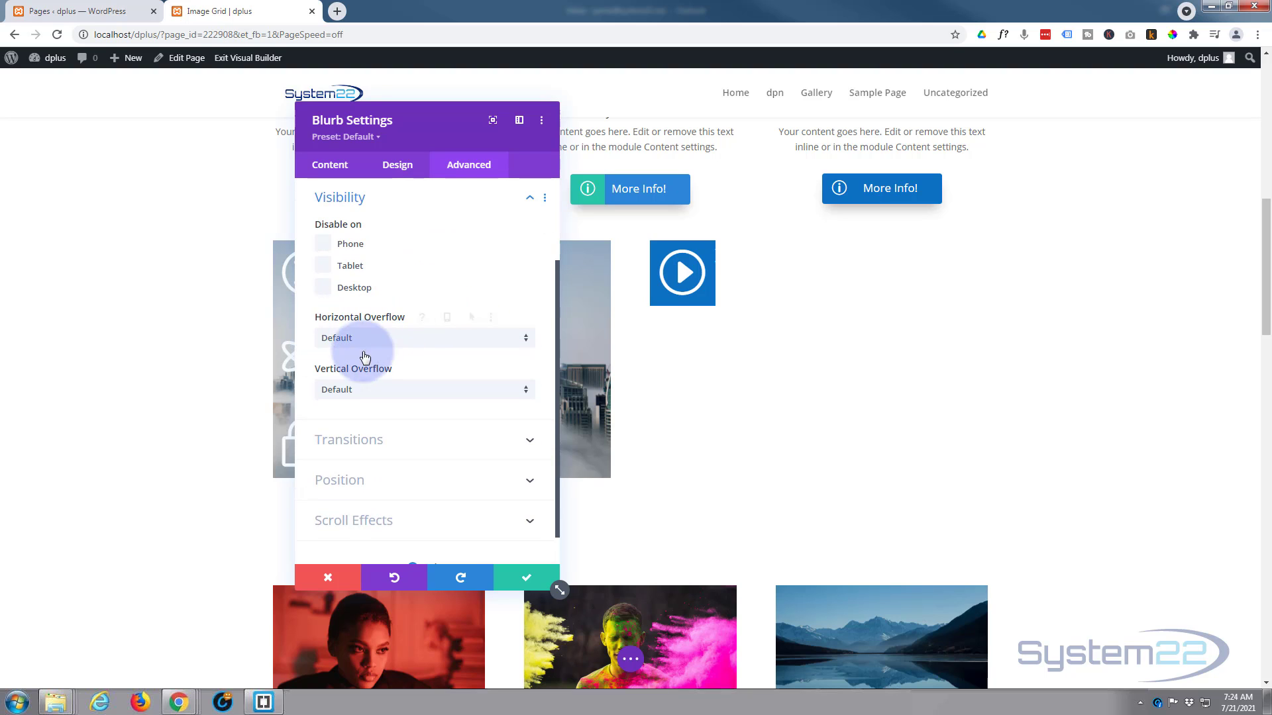
click(380, 348)
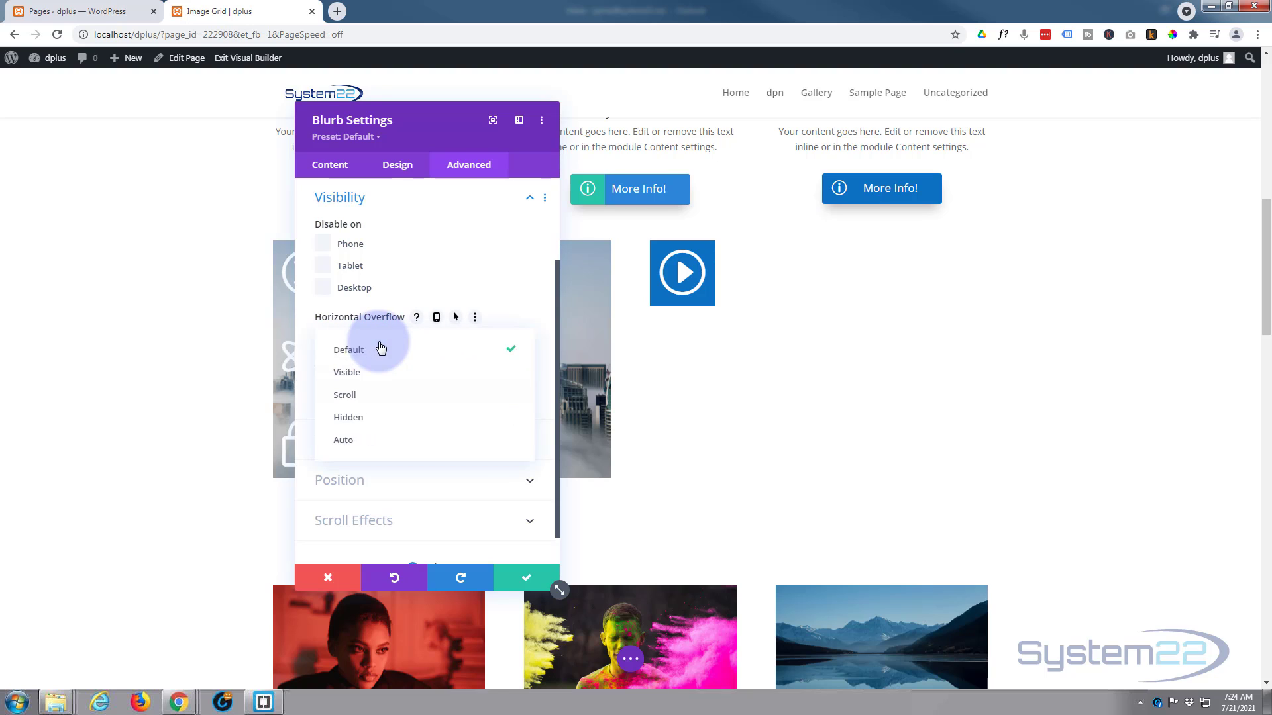
click(370, 419)
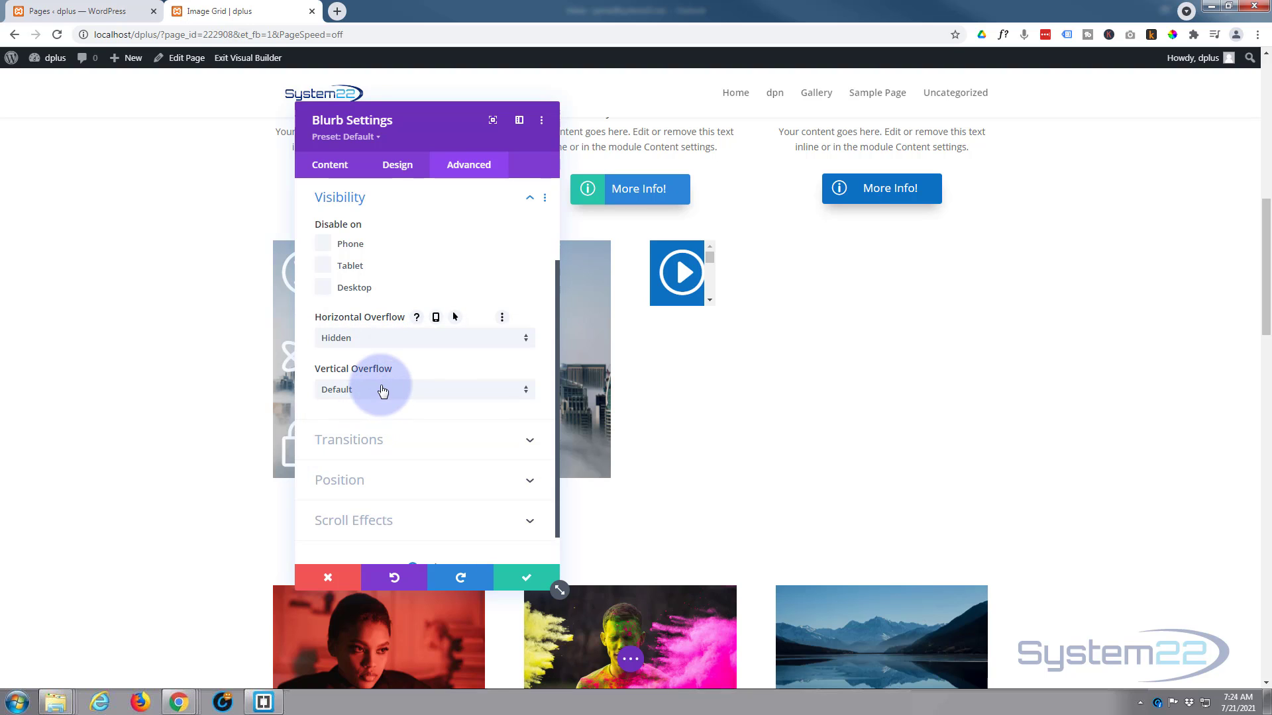
click(381, 390)
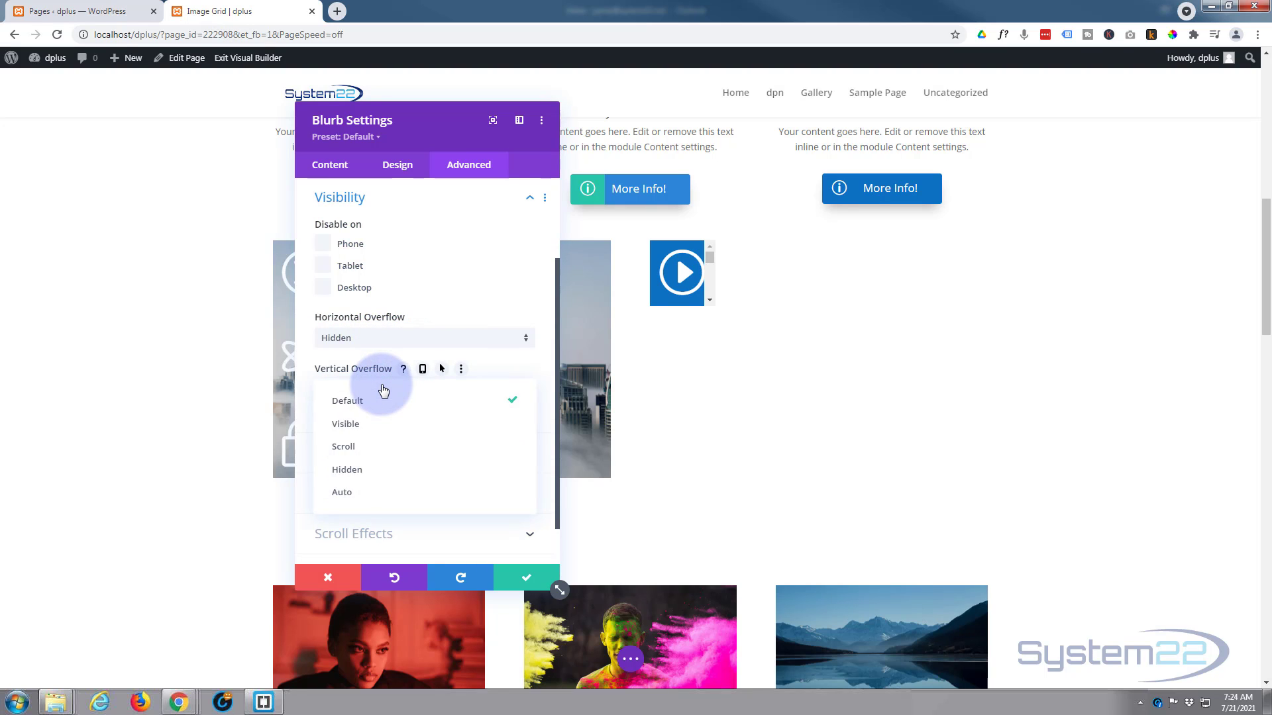
click(367, 473)
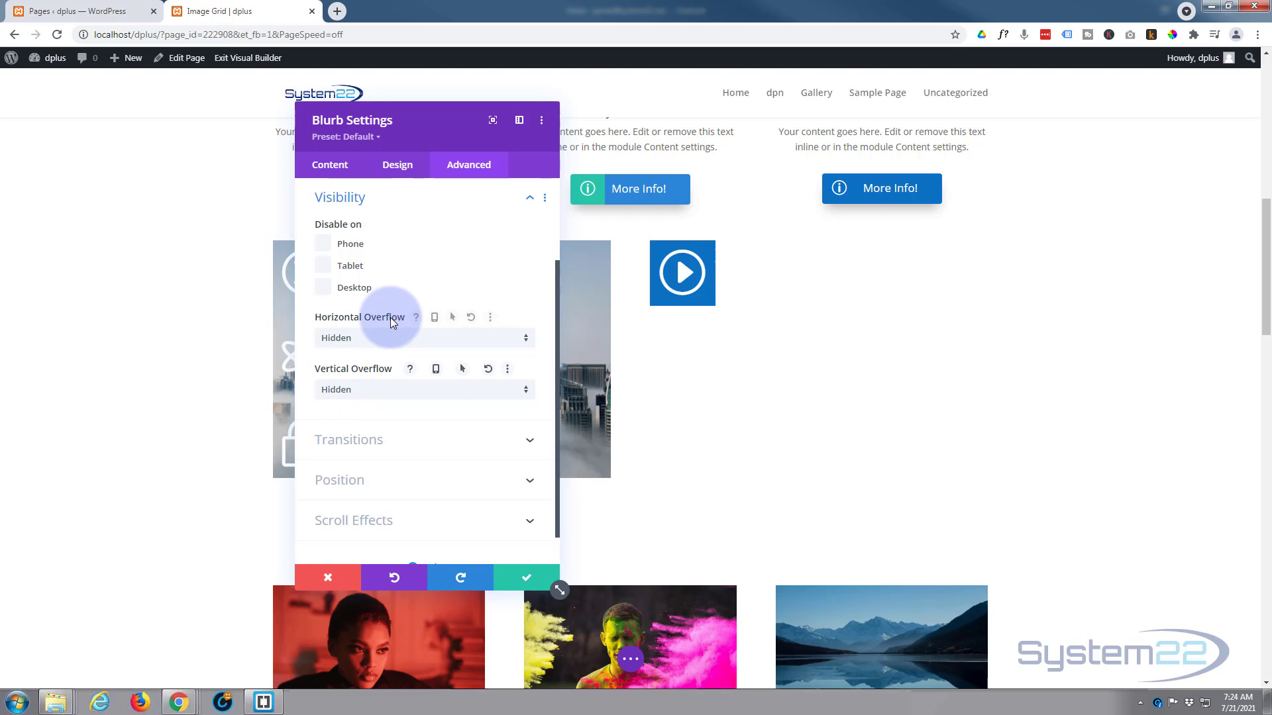
Step: Enable a hover option for horizontal overflow and compare the hover and normal previews
click(455, 319)
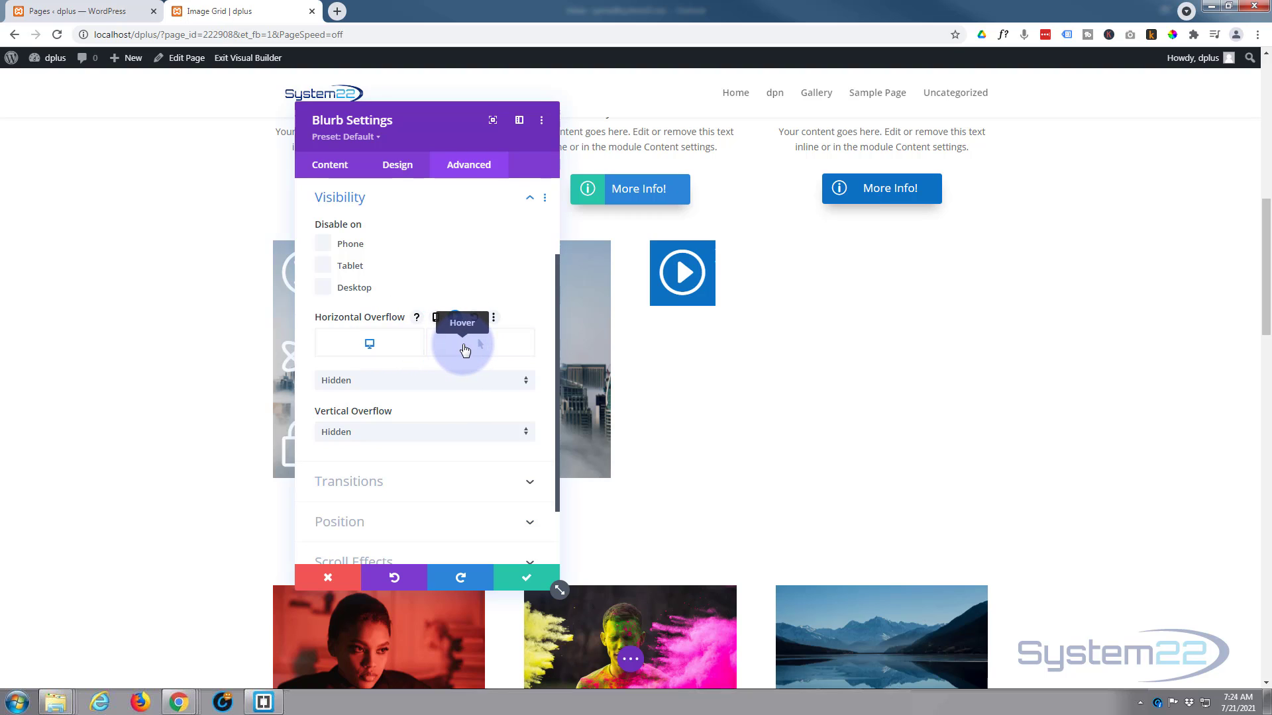
click(465, 350)
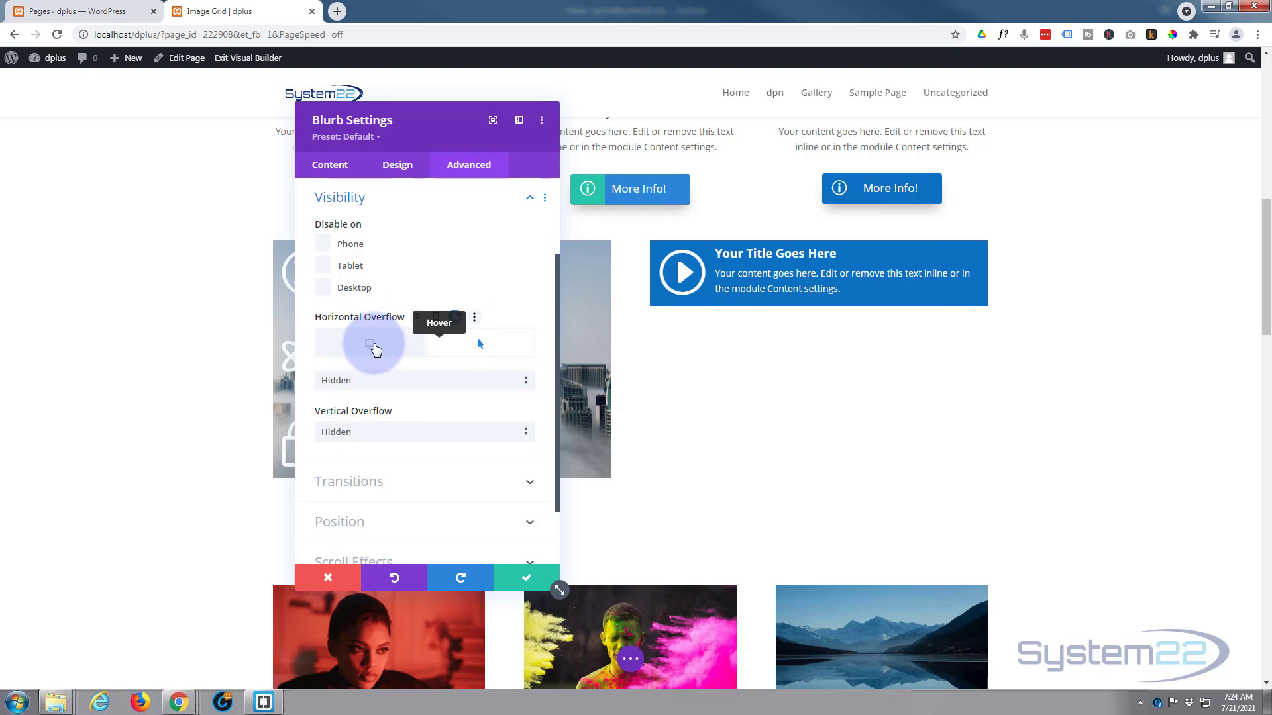
click(373, 348)
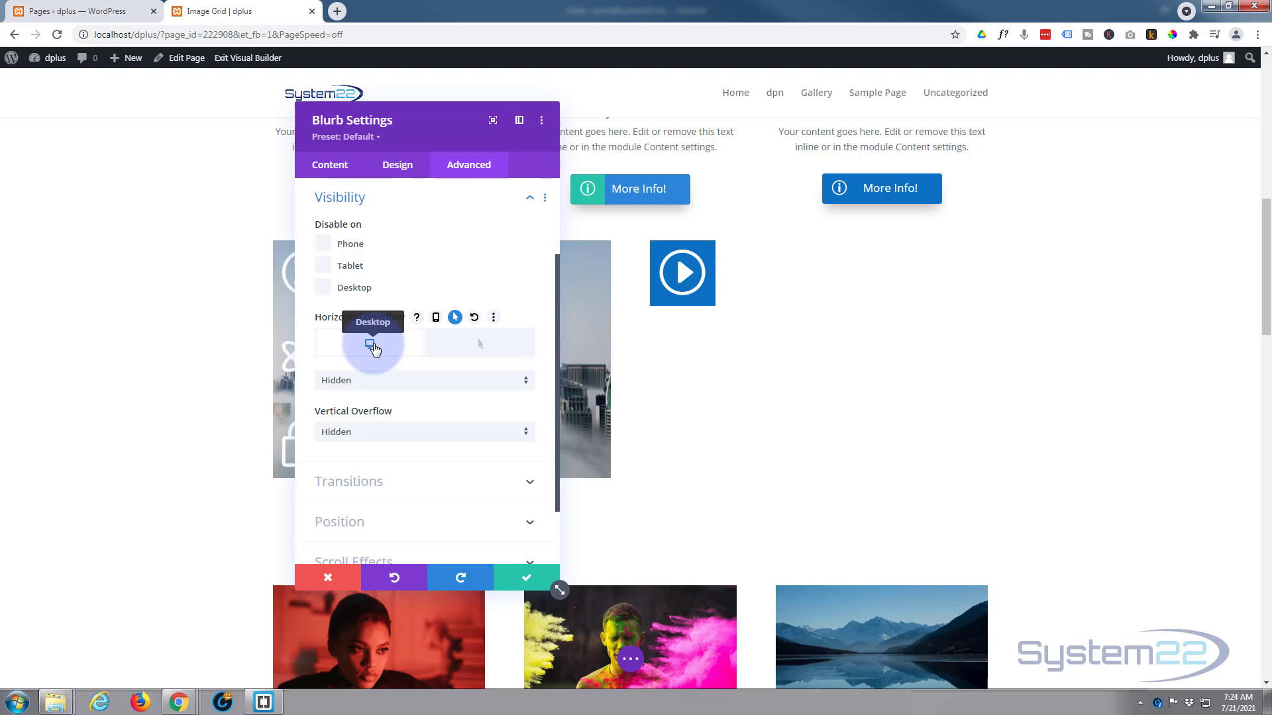
click(462, 350)
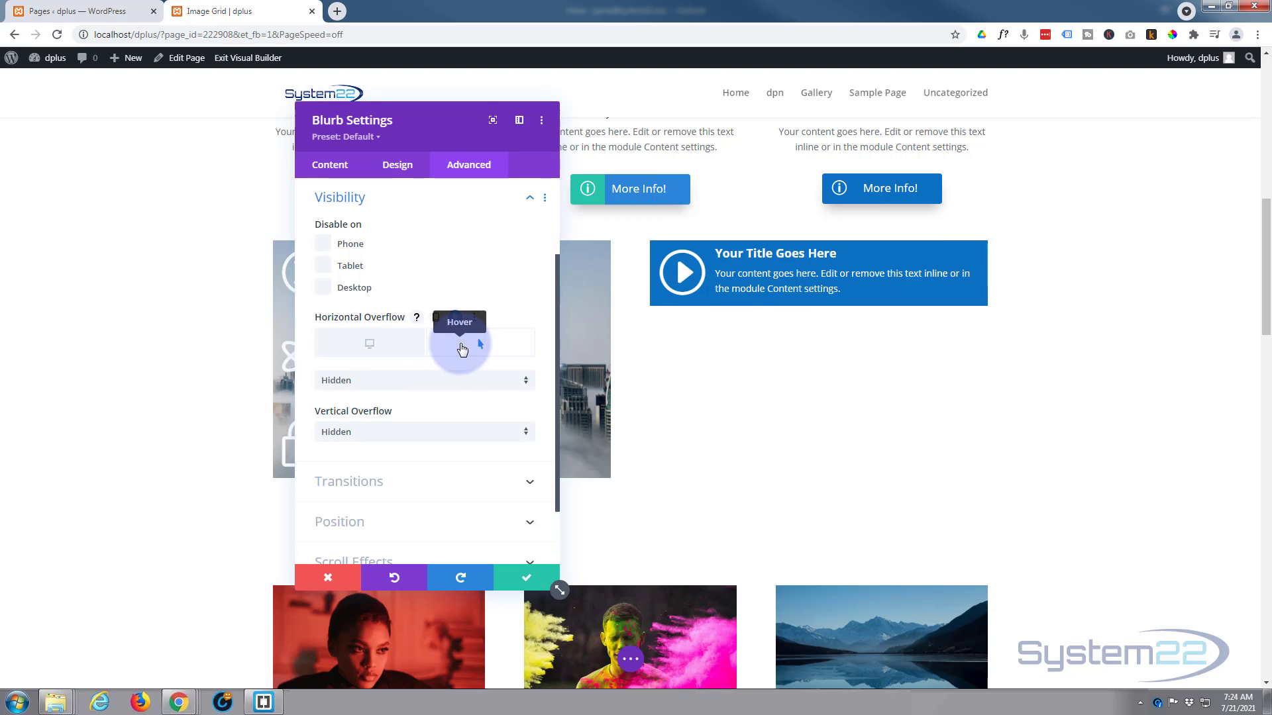
click(383, 349)
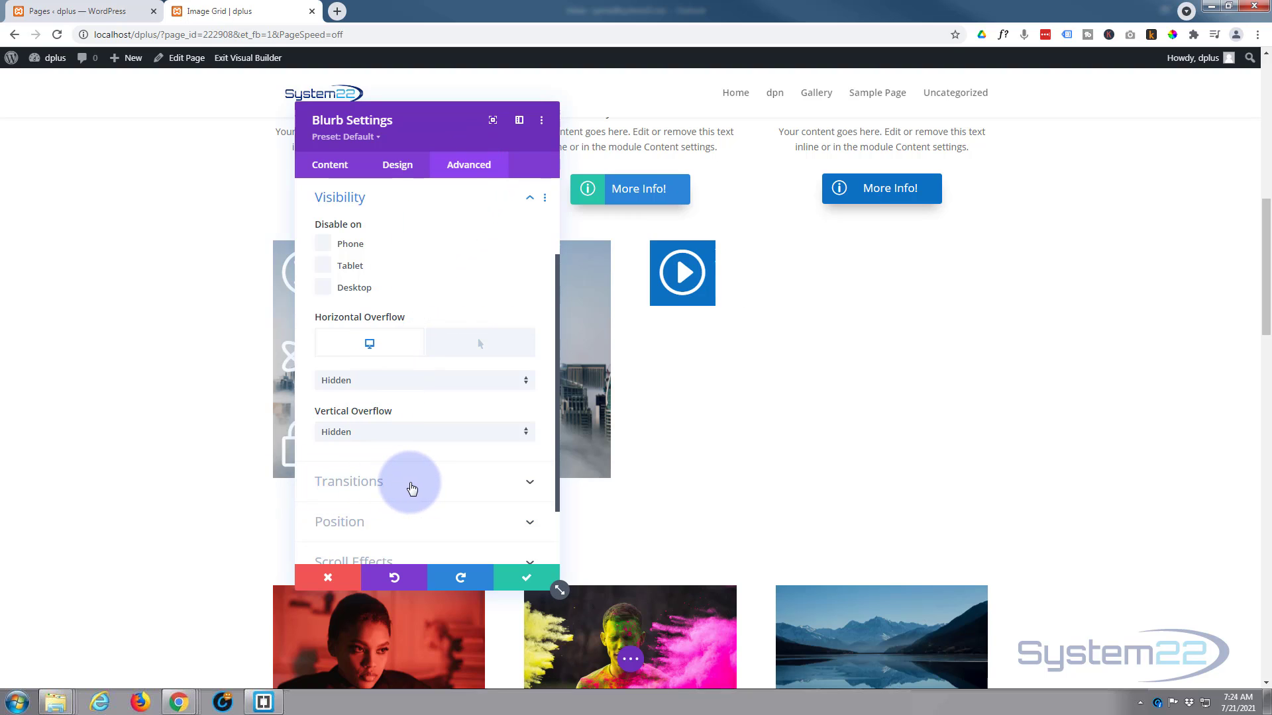
Step: Give the blurb an 800ms transition with an Ease-In-Out speed curve and save its settings
click(411, 488)
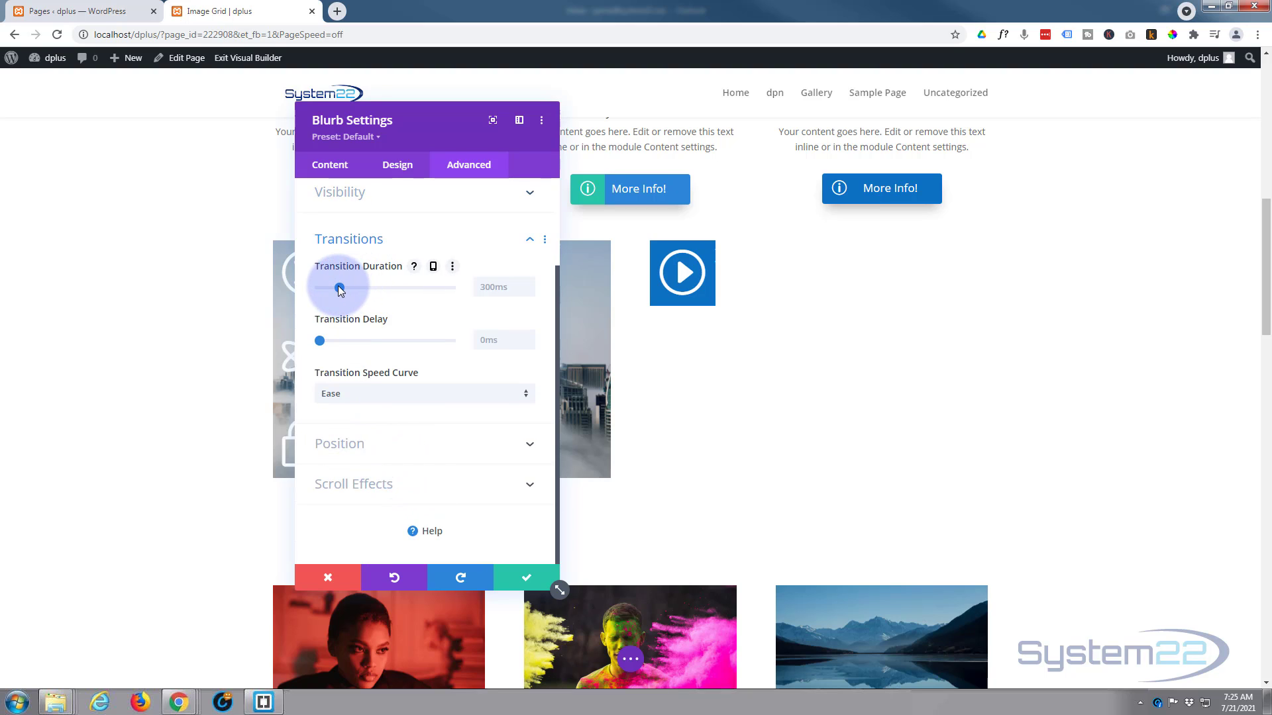
drag(340, 288, 372, 289)
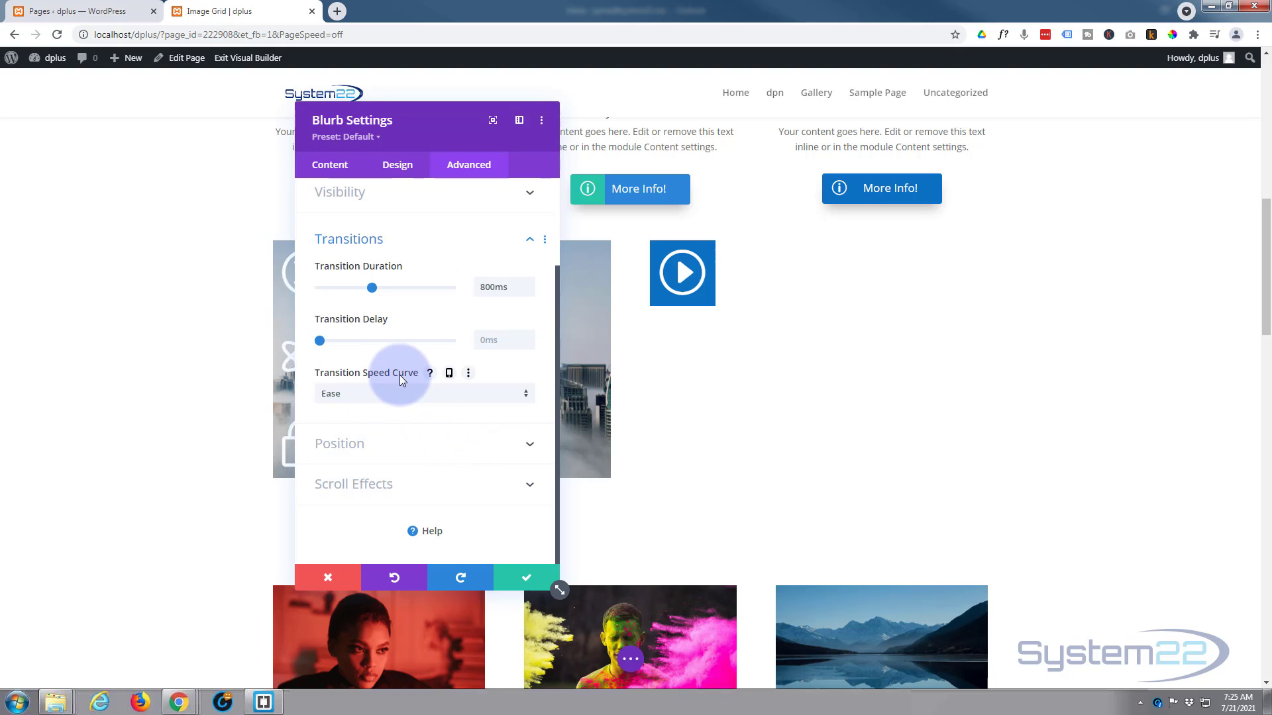
click(406, 395)
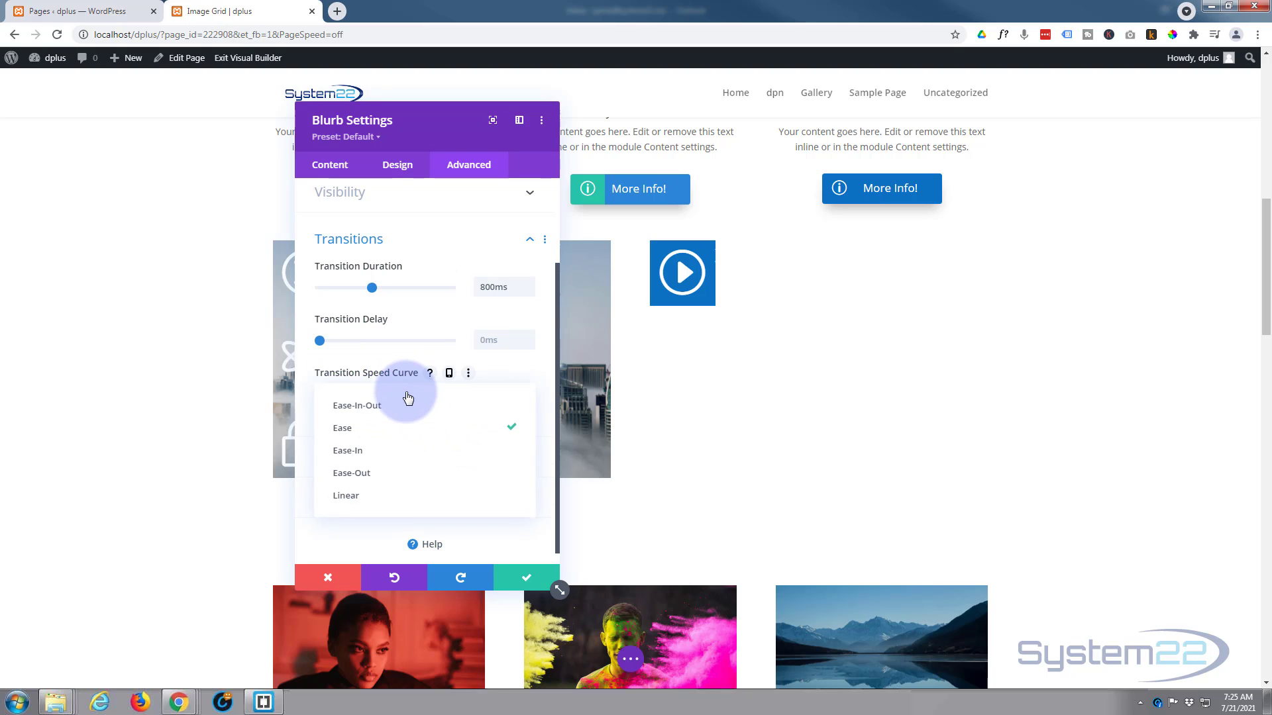
click(372, 411)
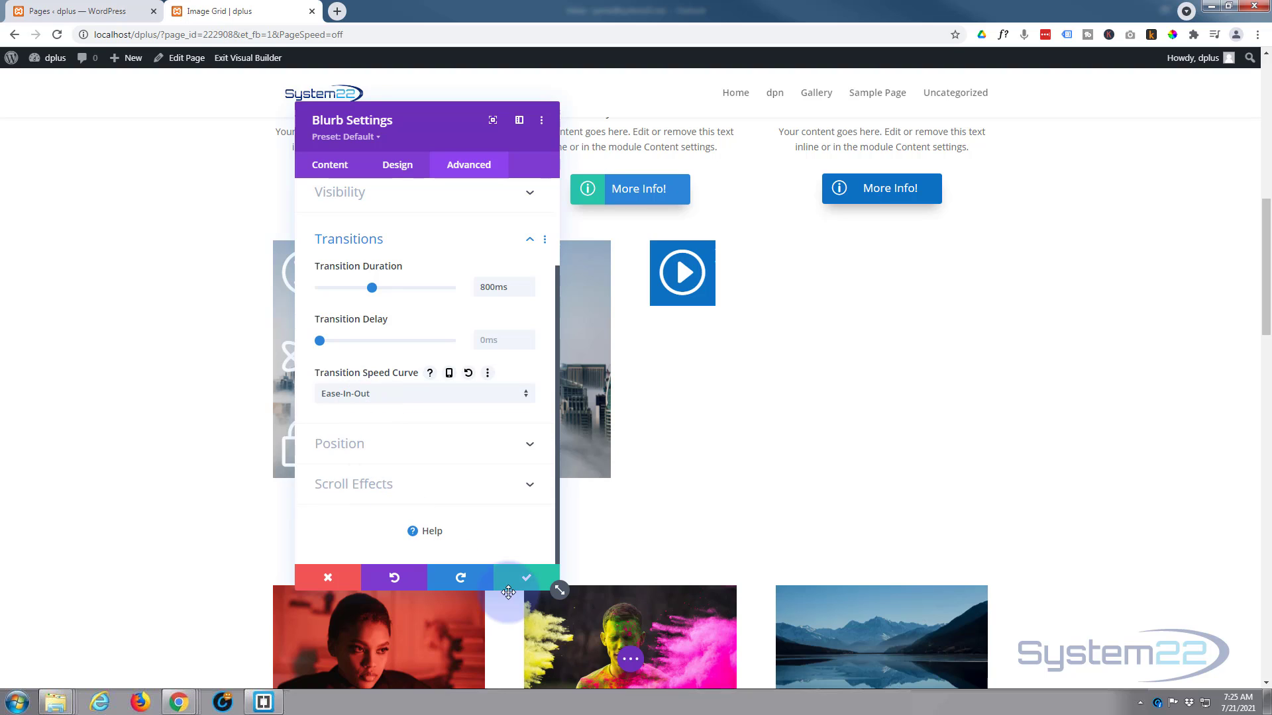
click(527, 581)
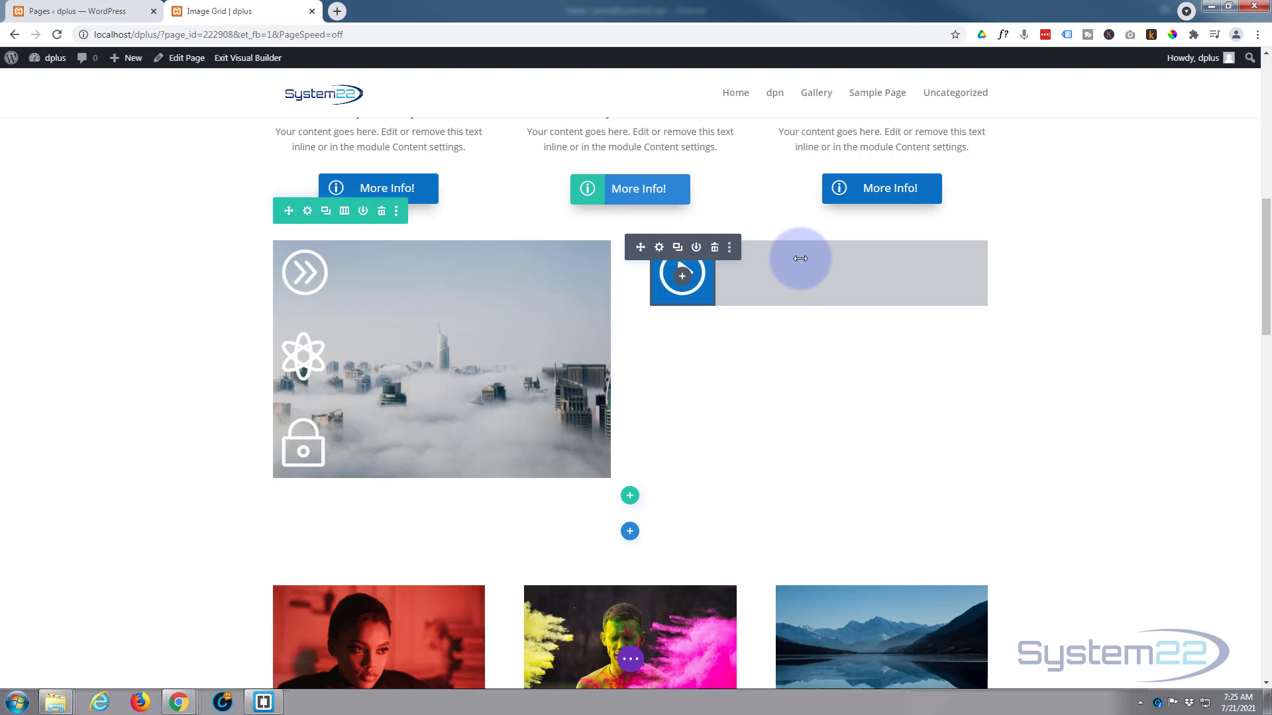
Step: Set the purple night-city skyline photo u5.jpg as the right-hand column's background image, saving column and row
drag(800, 258, 713, 297)
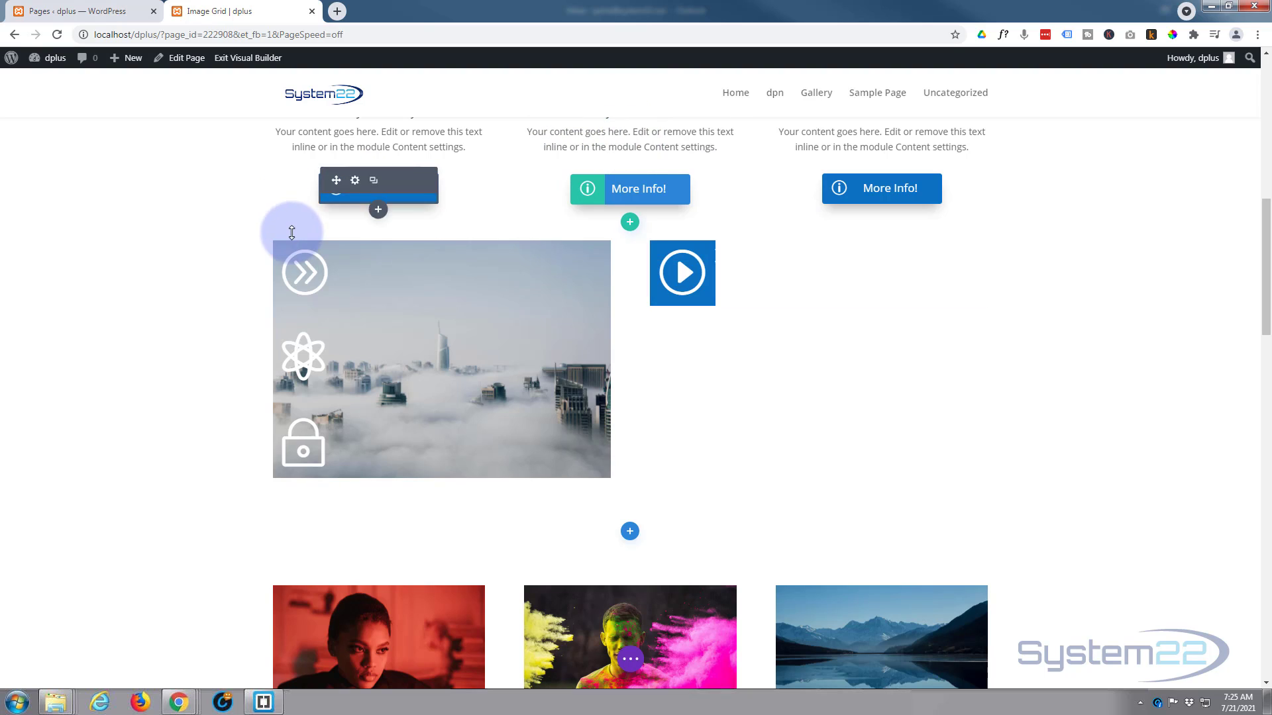
mouse_move(308, 213)
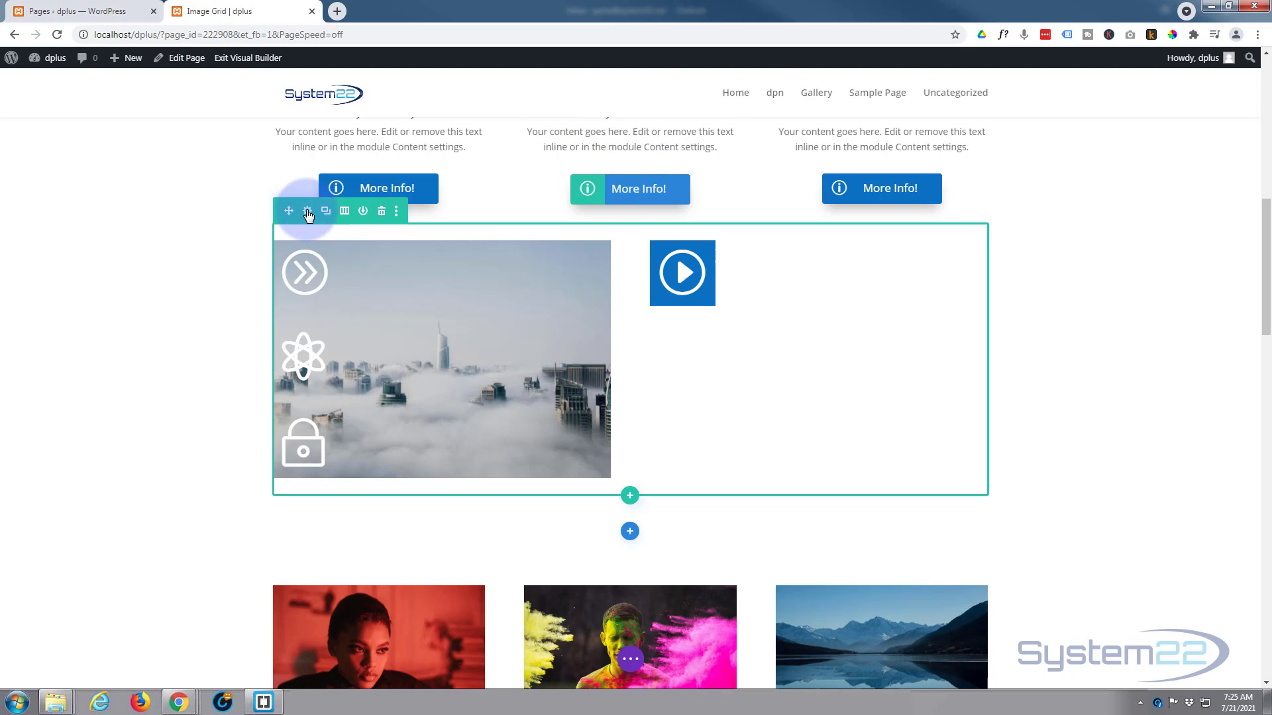
click(308, 211)
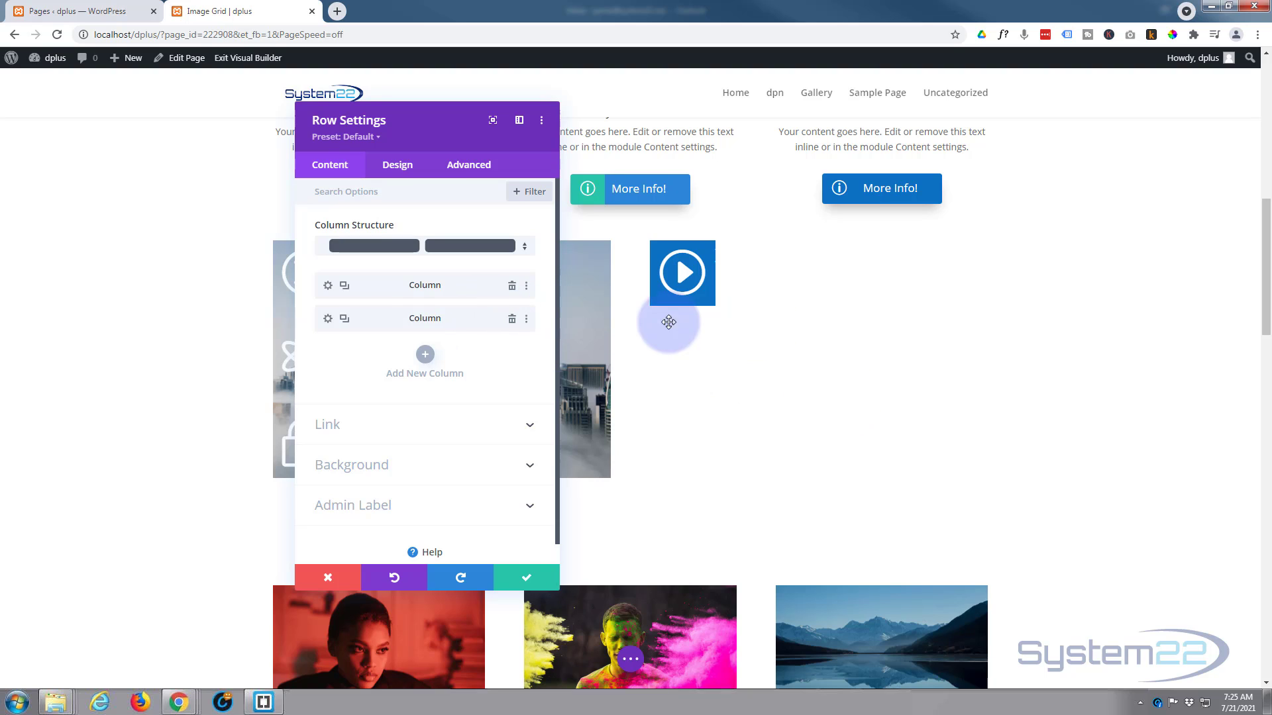
click(328, 319)
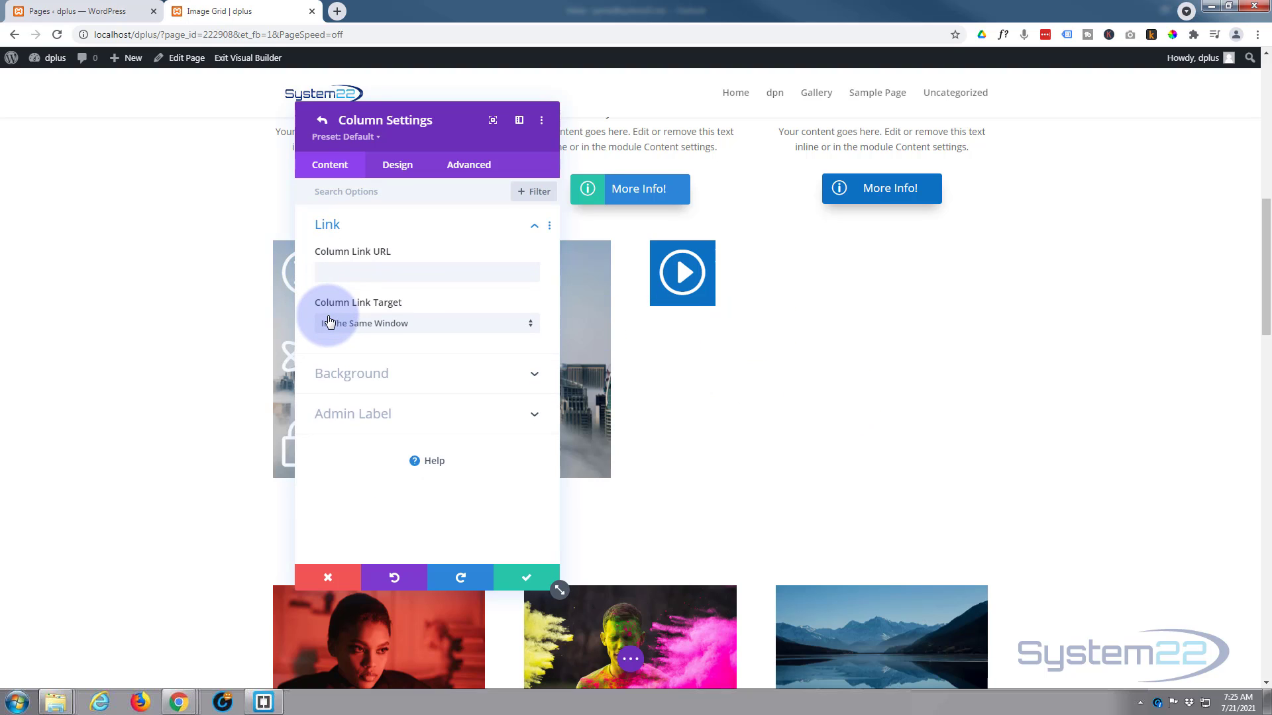
click(436, 376)
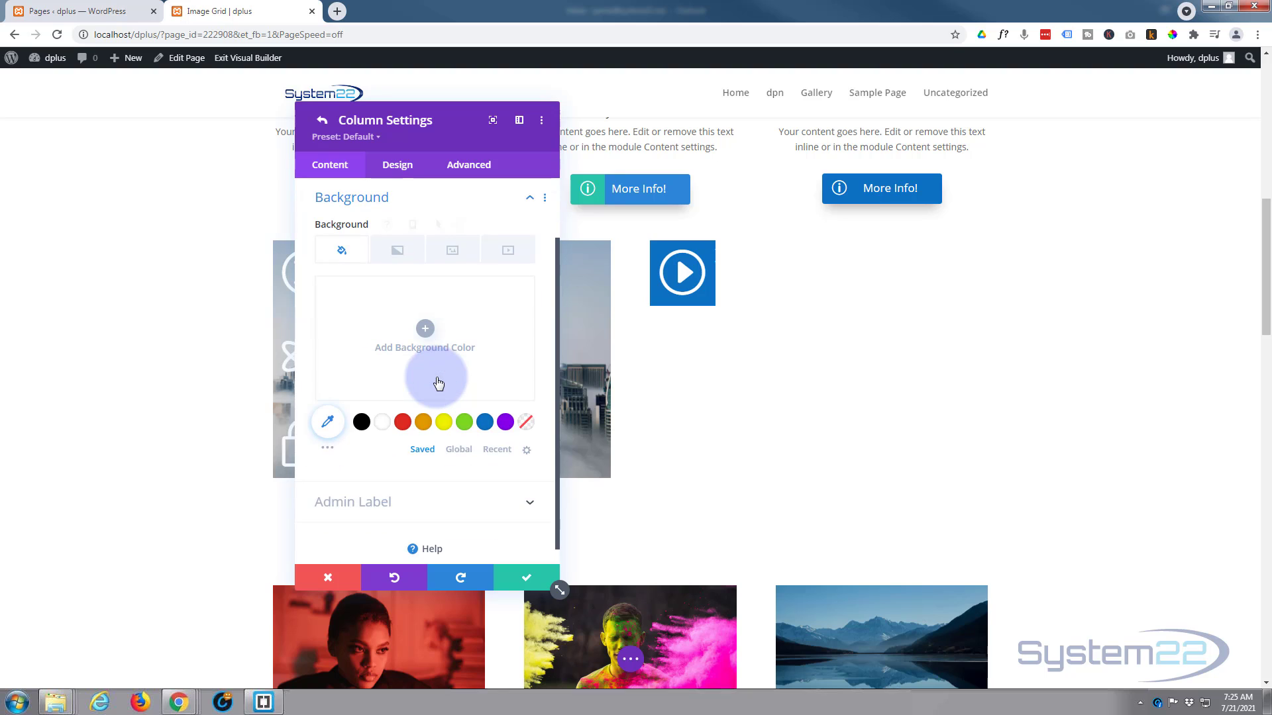
click(452, 251)
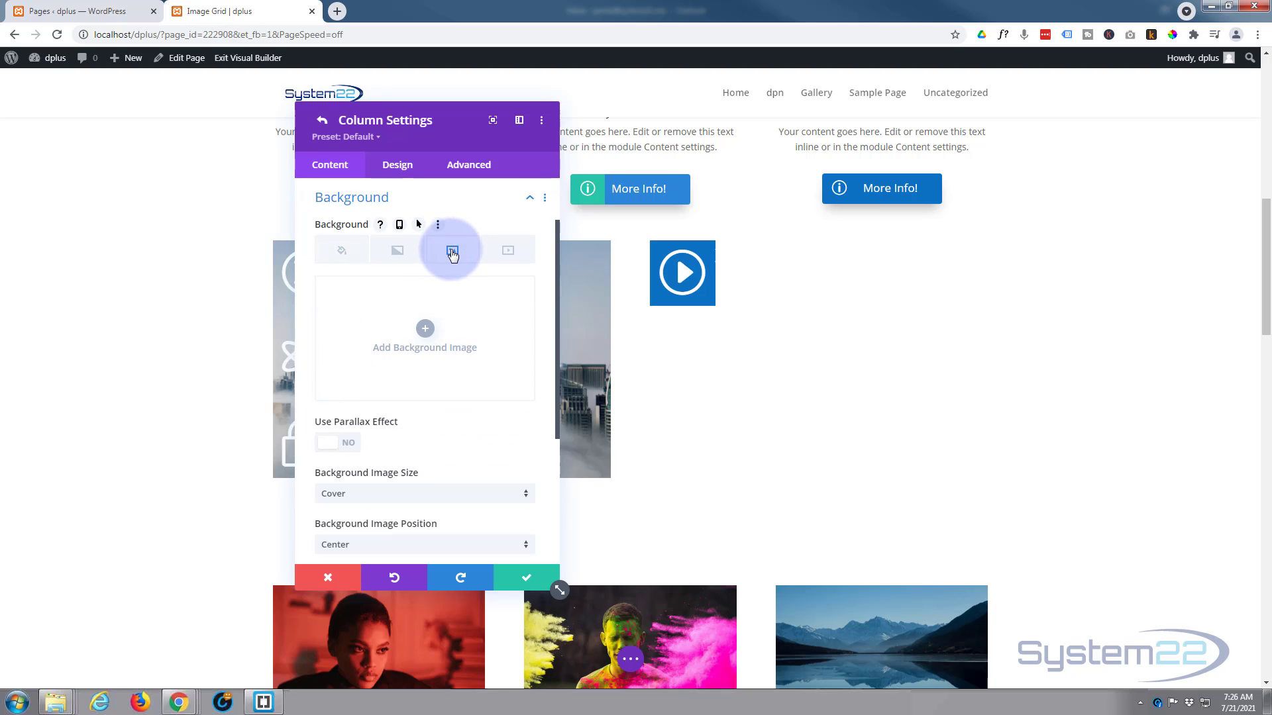
click(425, 329)
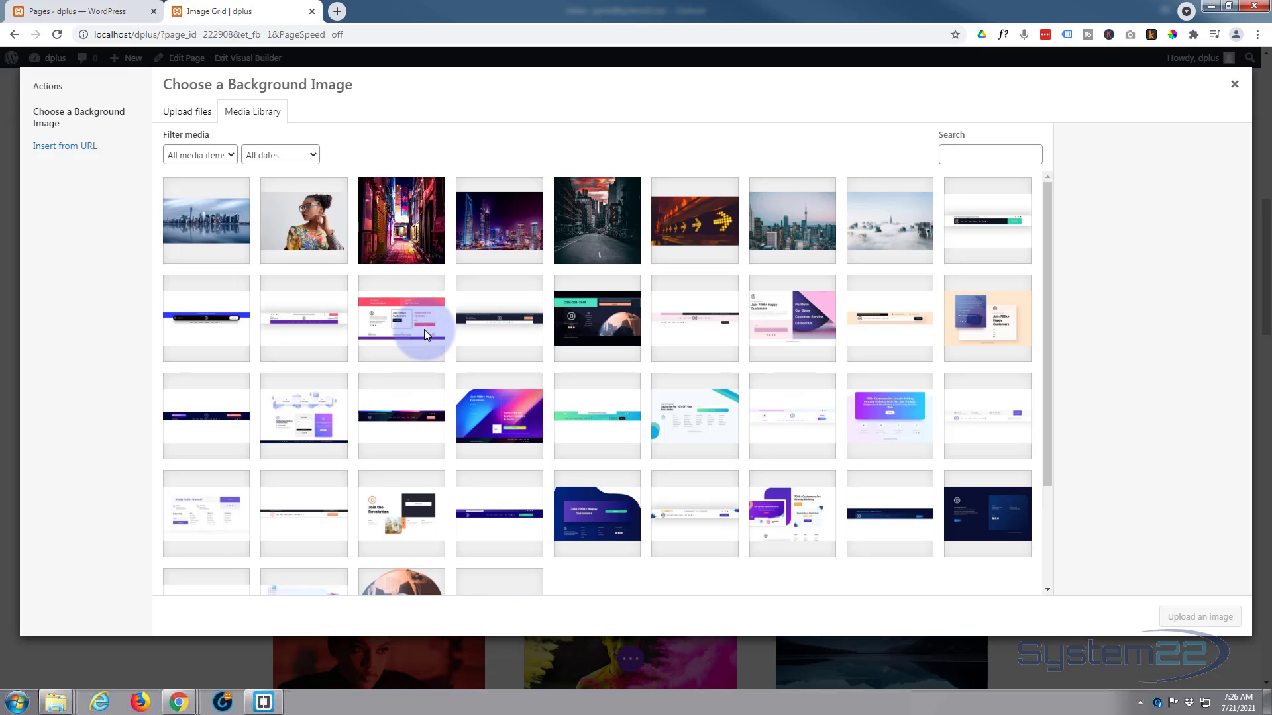
click(481, 230)
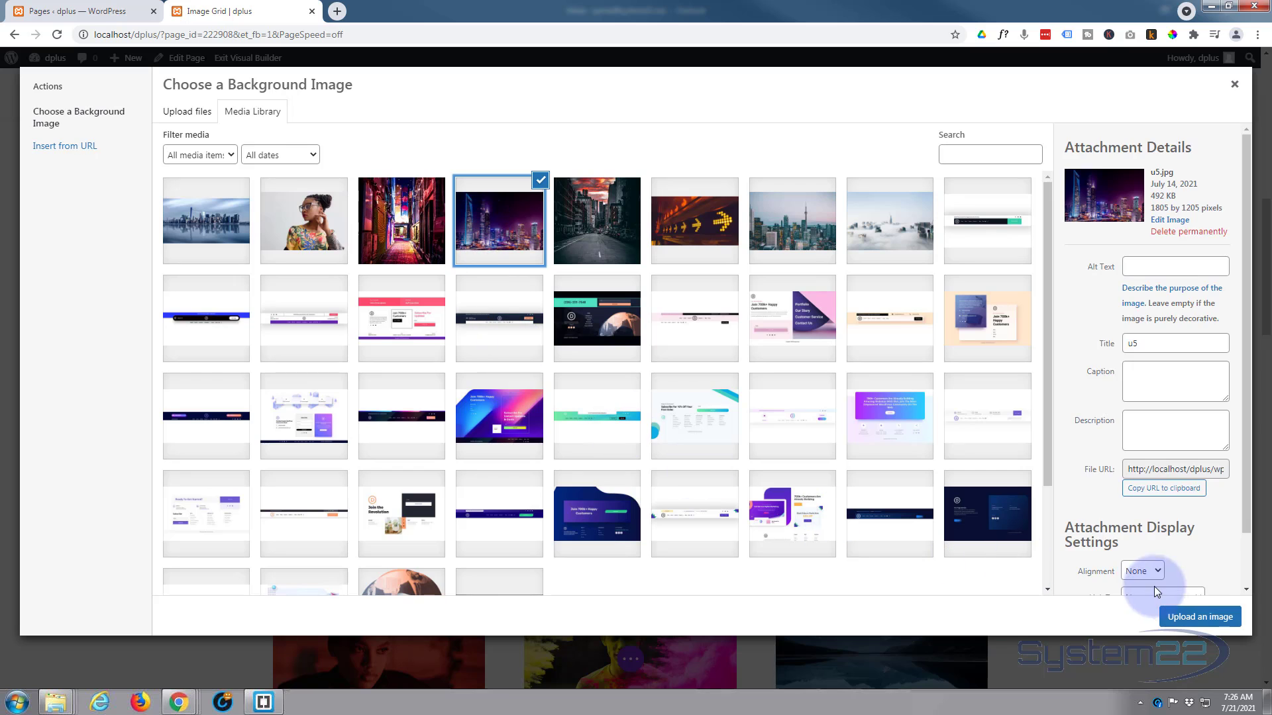
click(1202, 618)
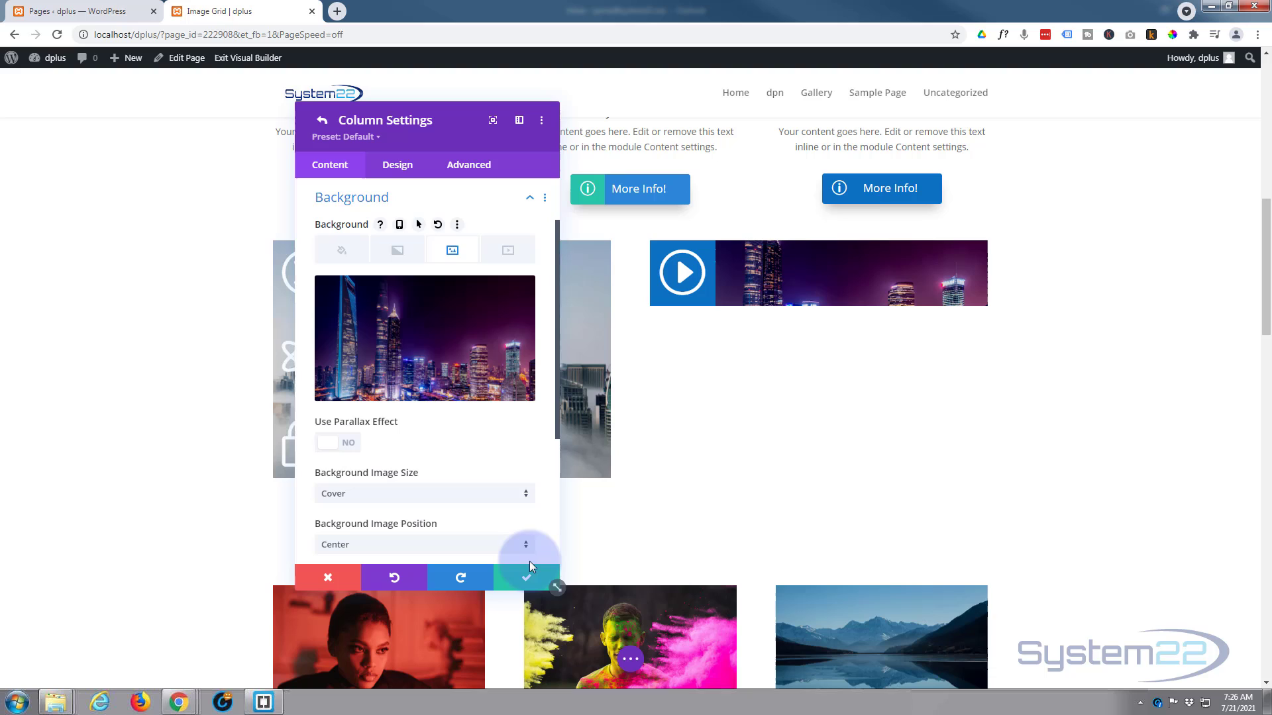
click(532, 581)
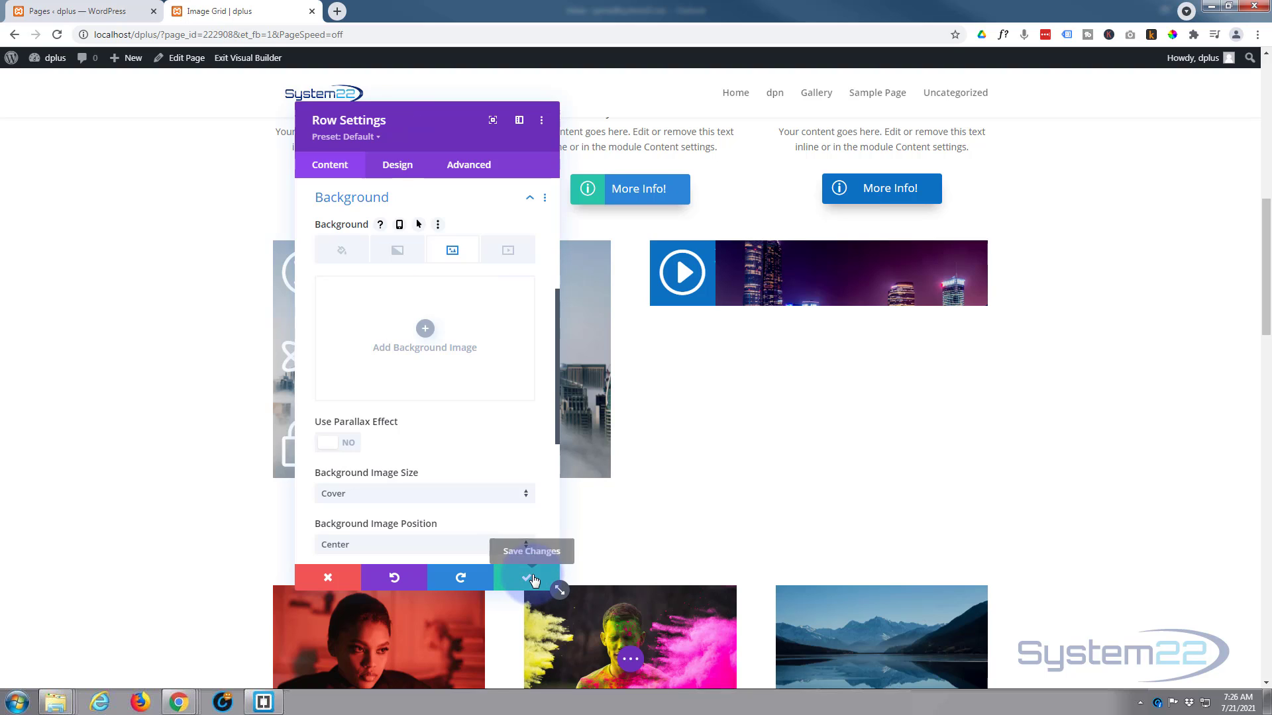
click(534, 581)
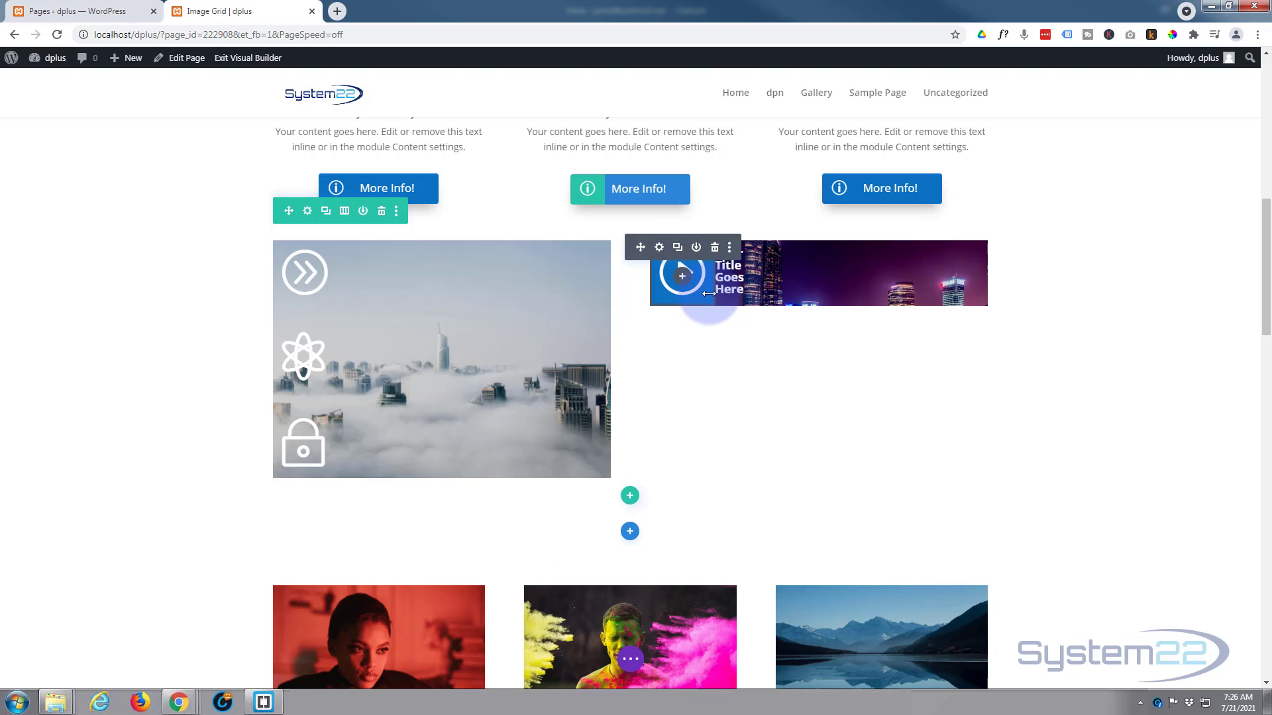
Step: Enable hover background options for the video blurb and delete its normal blue background
click(659, 249)
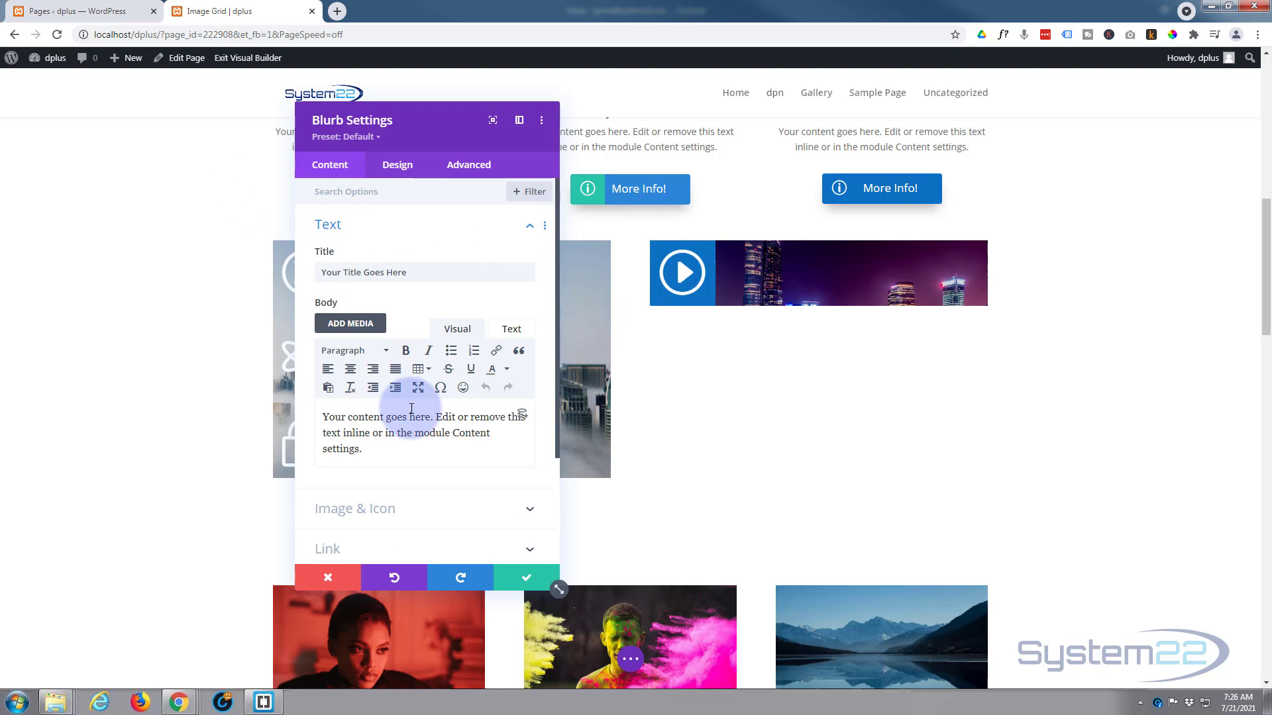
scroll(411, 408, down, 3)
click(429, 437)
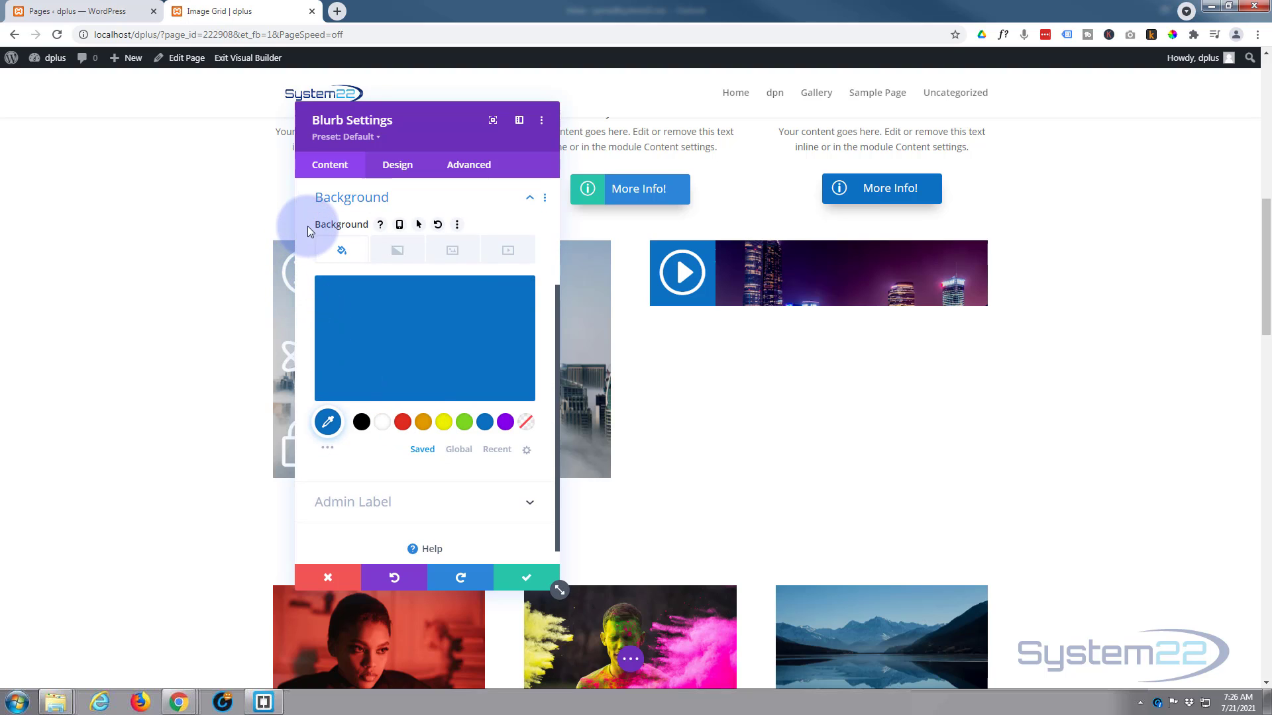
click(419, 225)
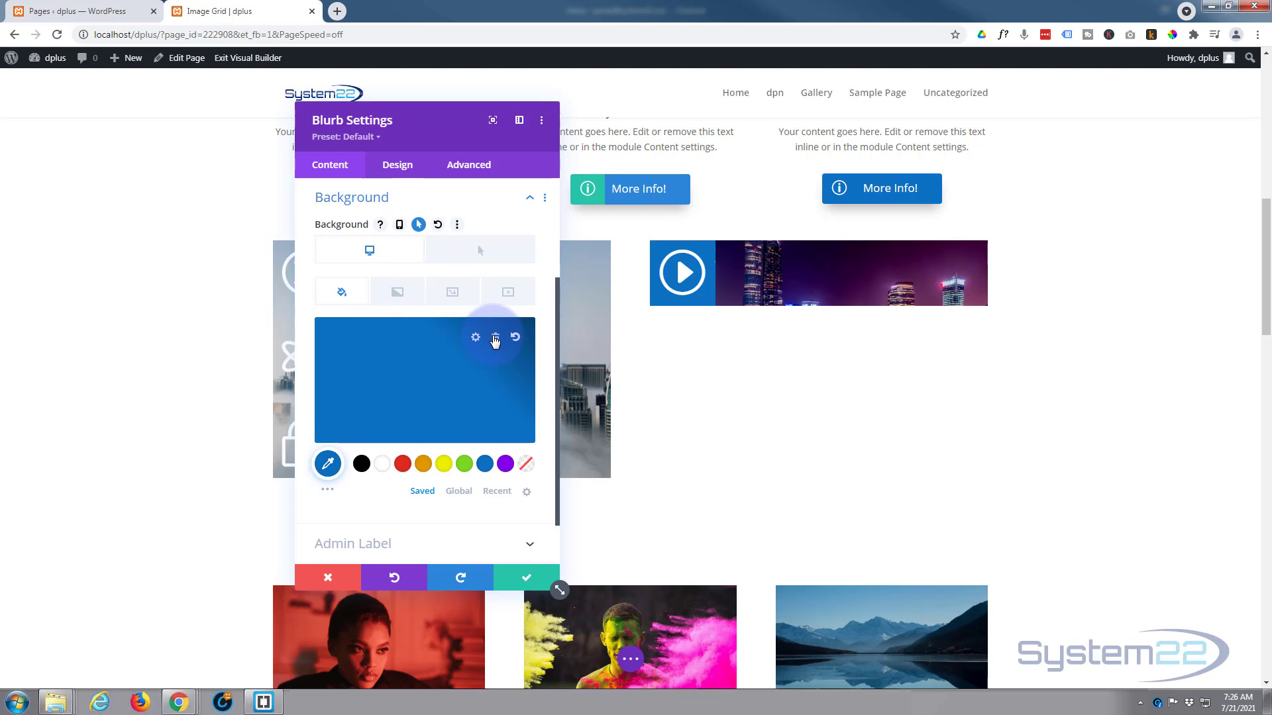
click(494, 339)
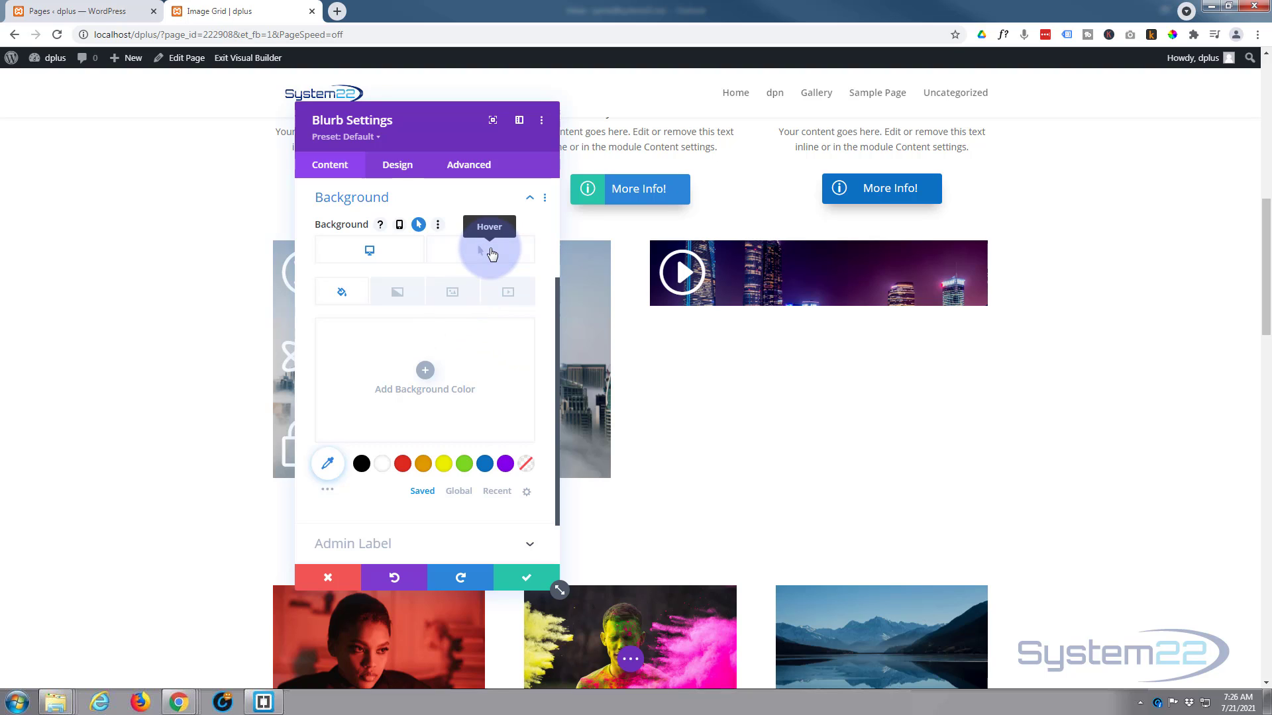
Step: Set the blurb's hover background to #0c71c3 at 0.76 opacity and save
click(491, 253)
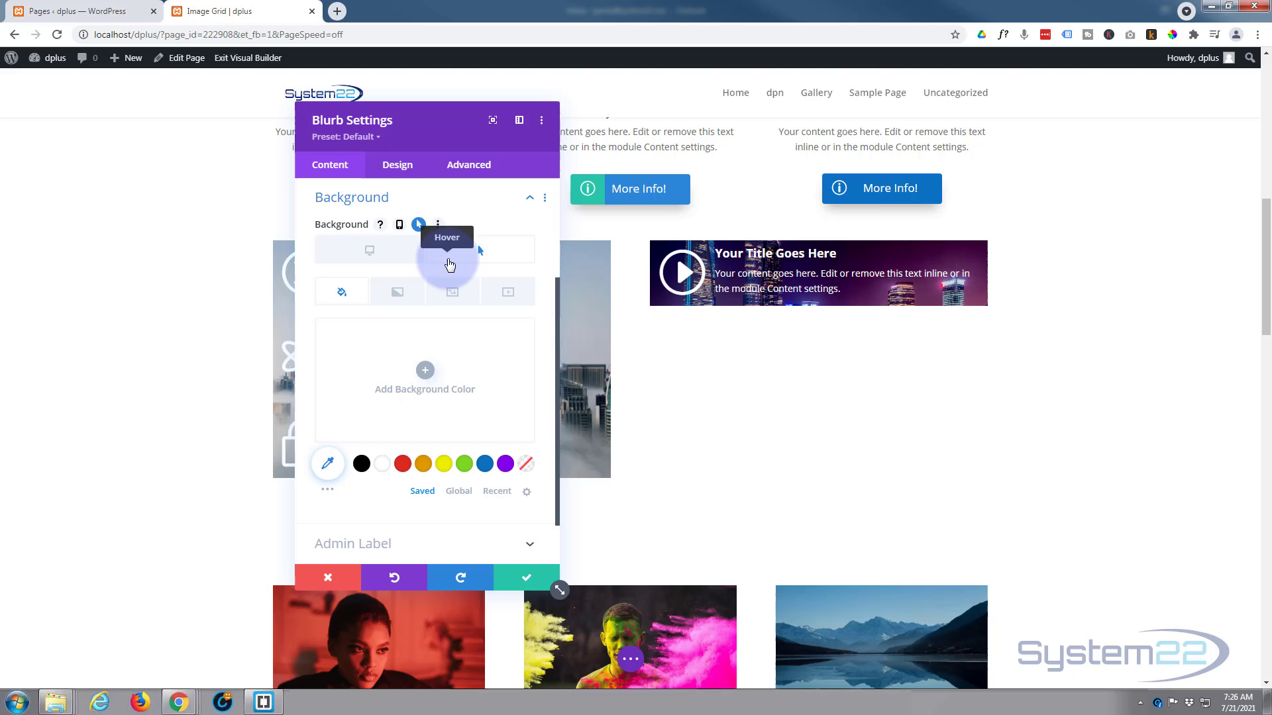
click(485, 465)
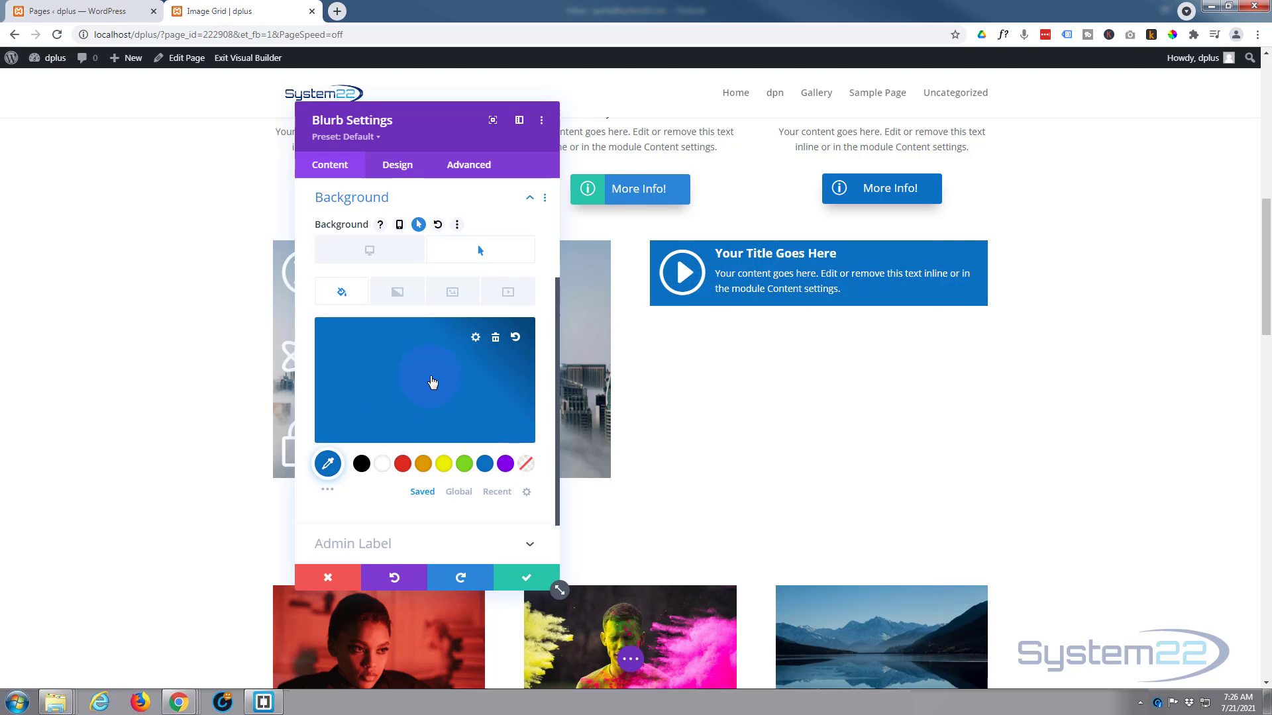
click(434, 376)
click(522, 339)
mouse_move(520, 340)
mouse_down()
mouse_move(519, 415)
mouse_move(519, 338)
mouse_up()
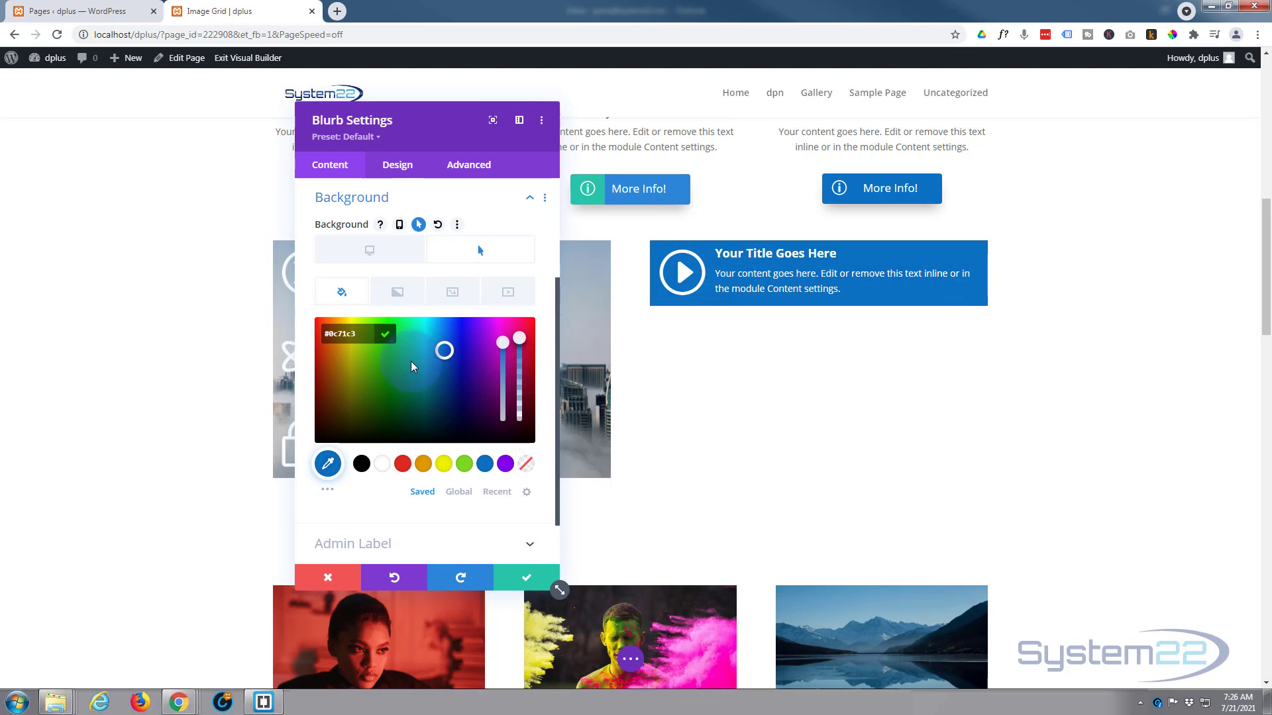
click(305, 376)
mouse_move(379, 406)
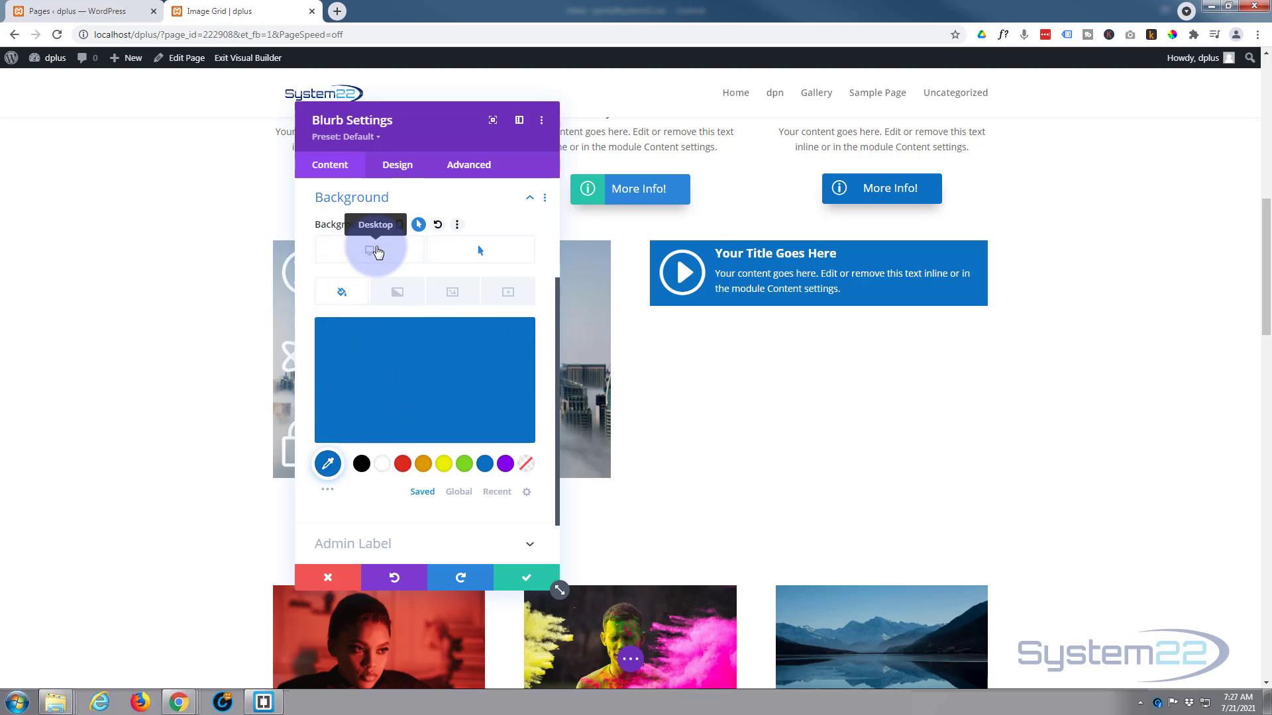
click(376, 252)
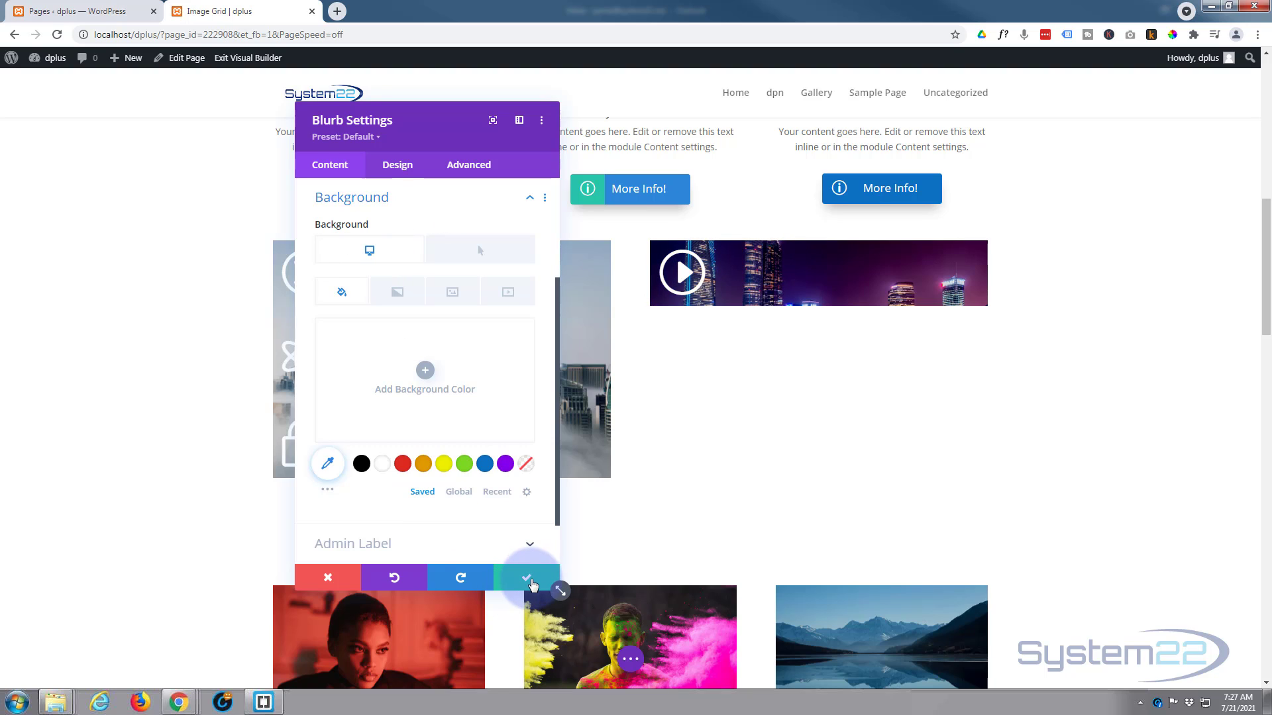
click(526, 577)
Step: Duplicate the video blurb twice and reorder the copies to stack three blurbs in the column
mouse_move(679, 258)
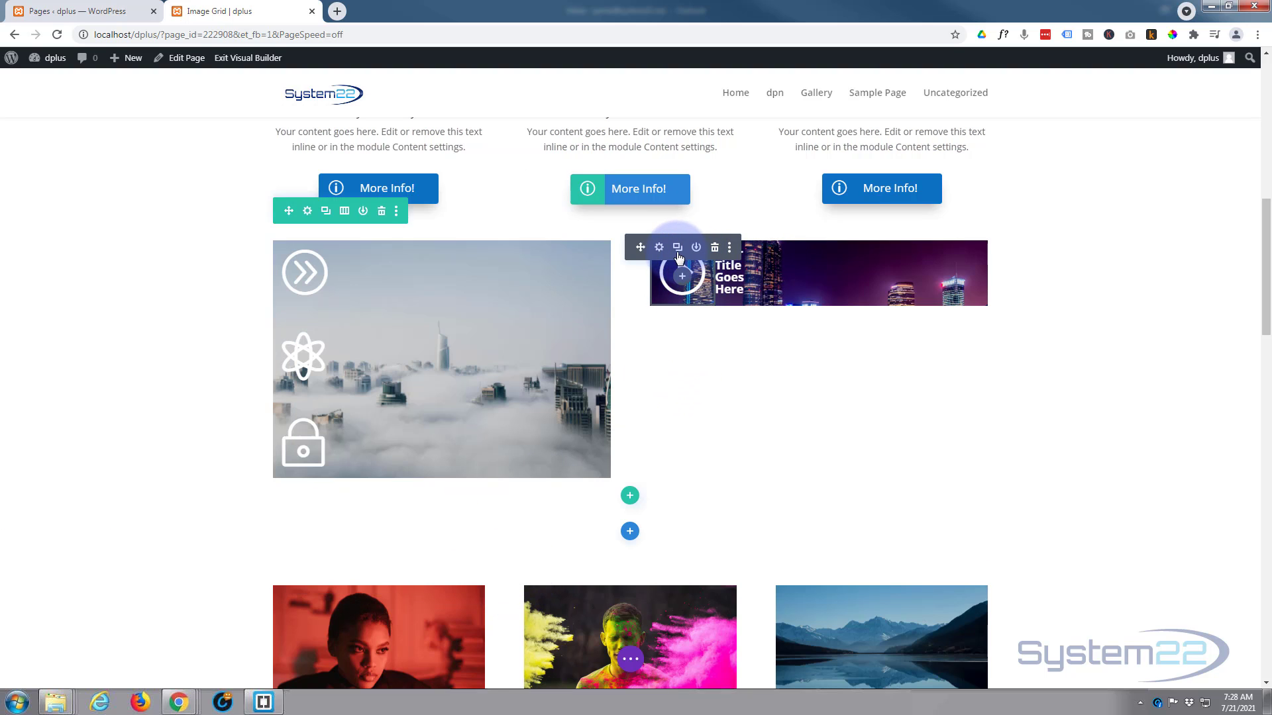
click(677, 248)
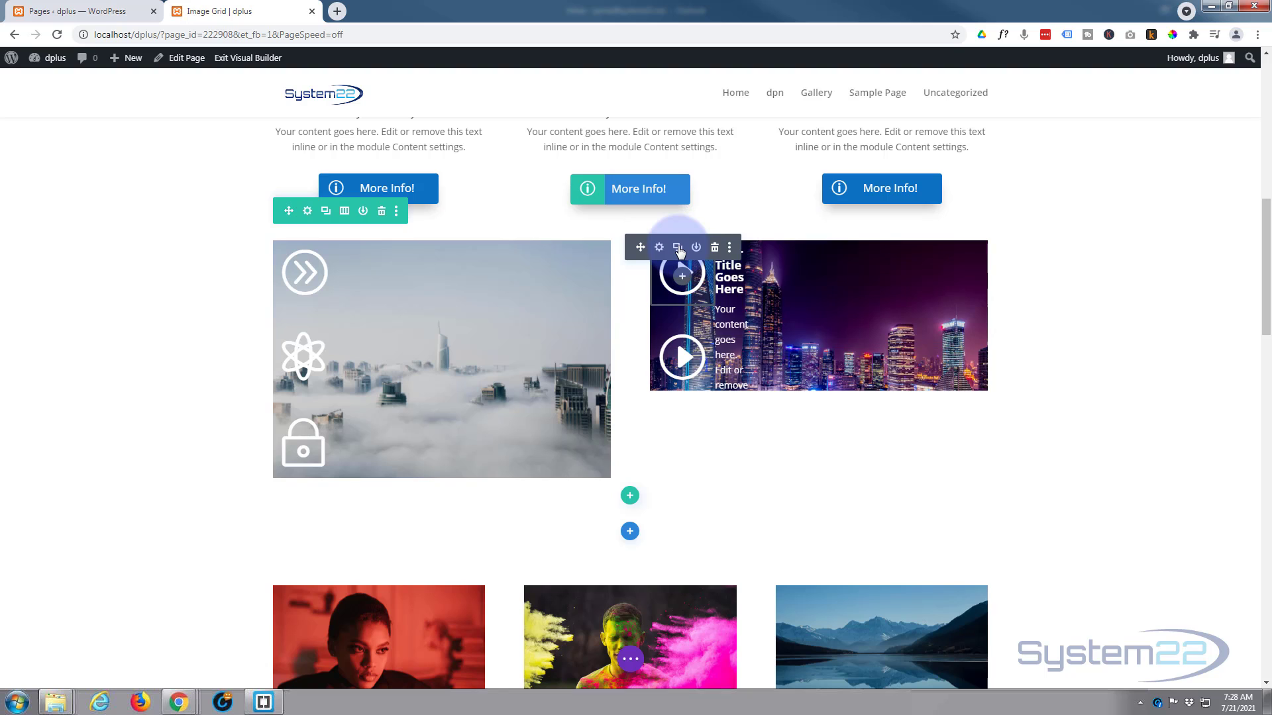
click(678, 248)
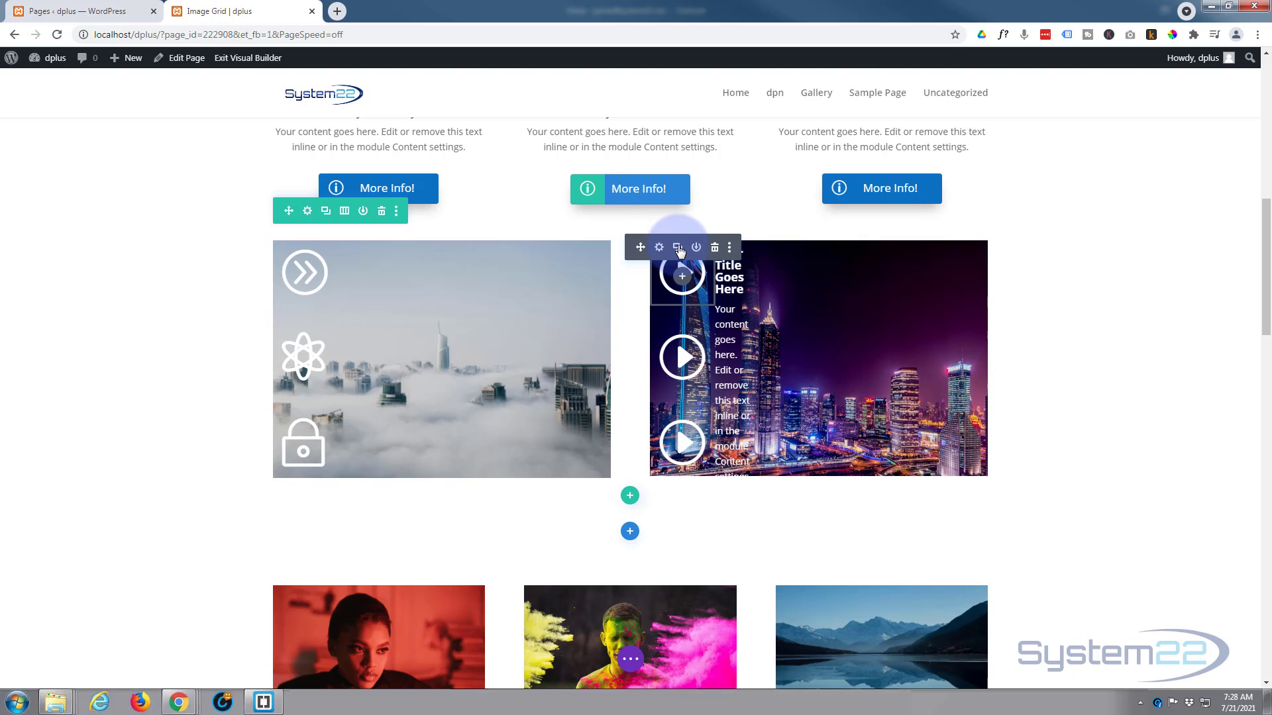
drag(640, 247, 632, 335)
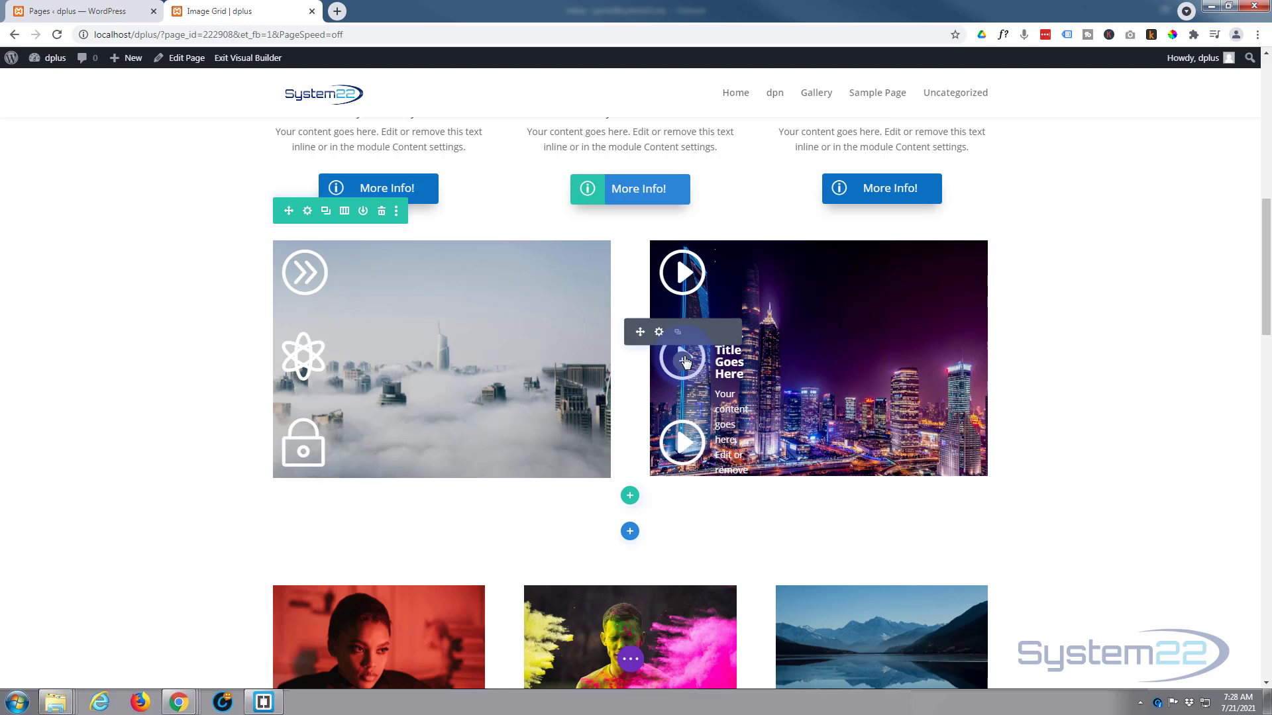
Step: Change the middle blurb's icon to a pencil and close its settings
click(659, 333)
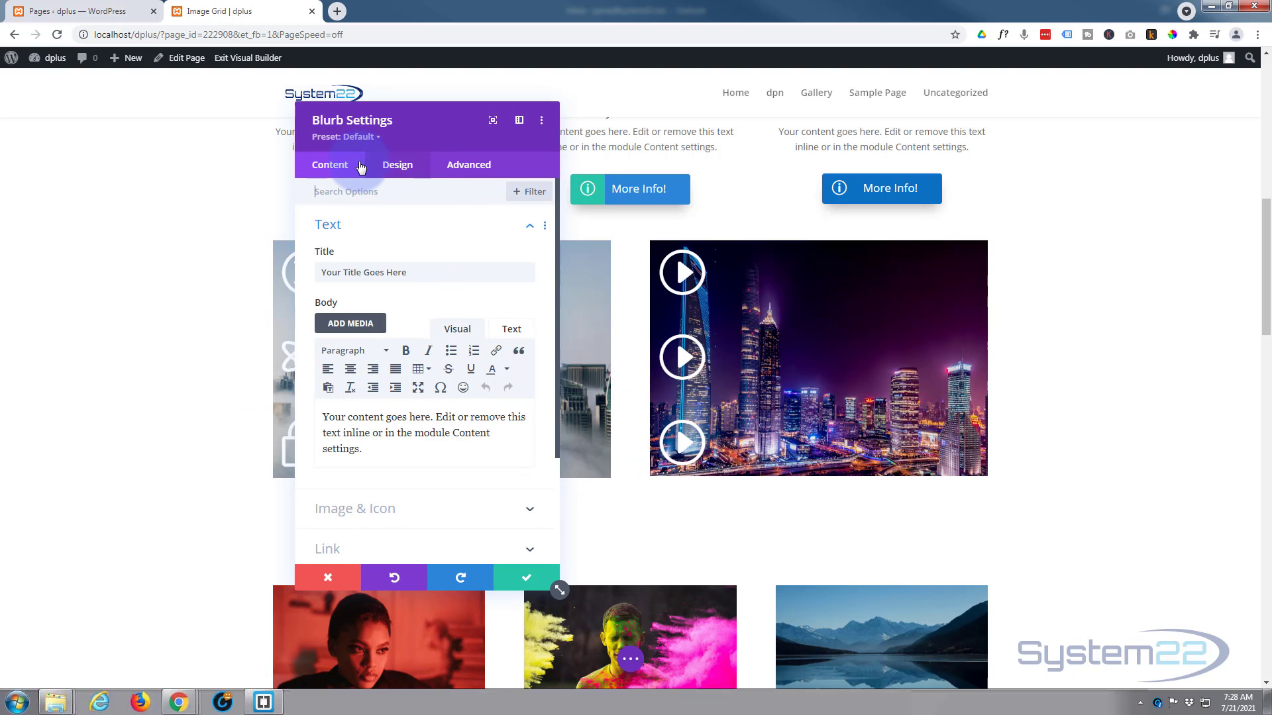
click(386, 225)
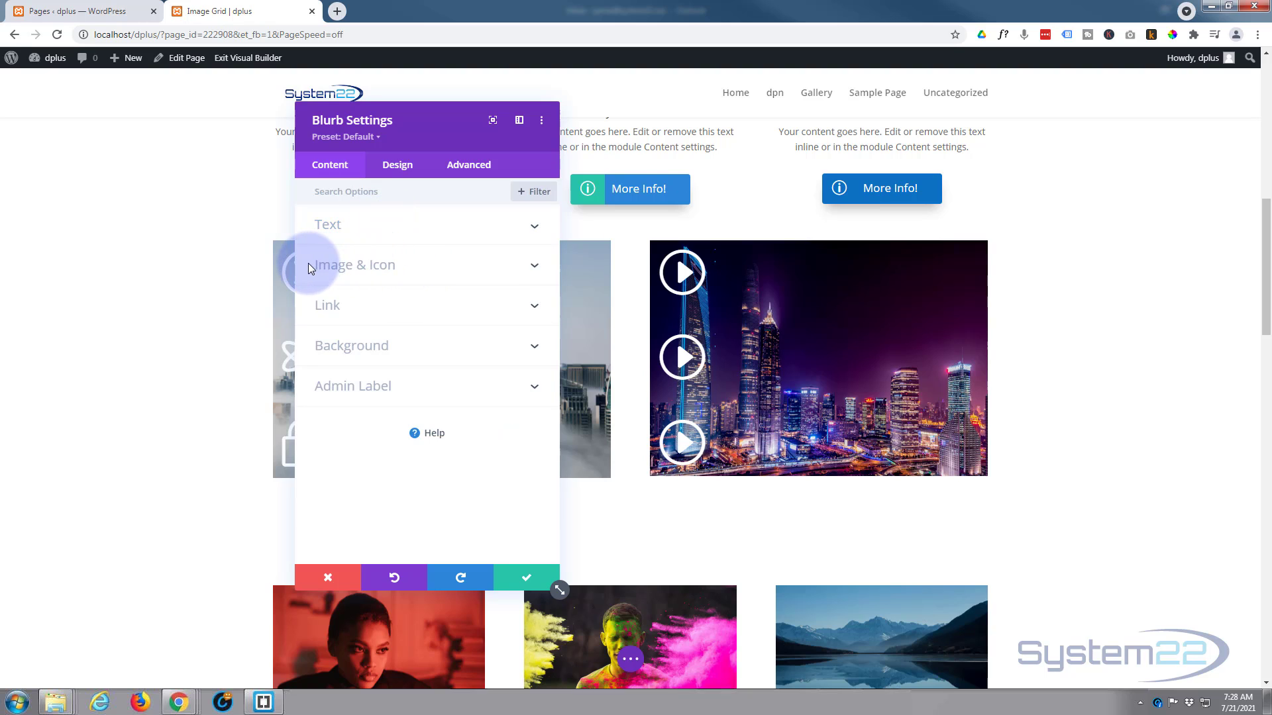
click(401, 274)
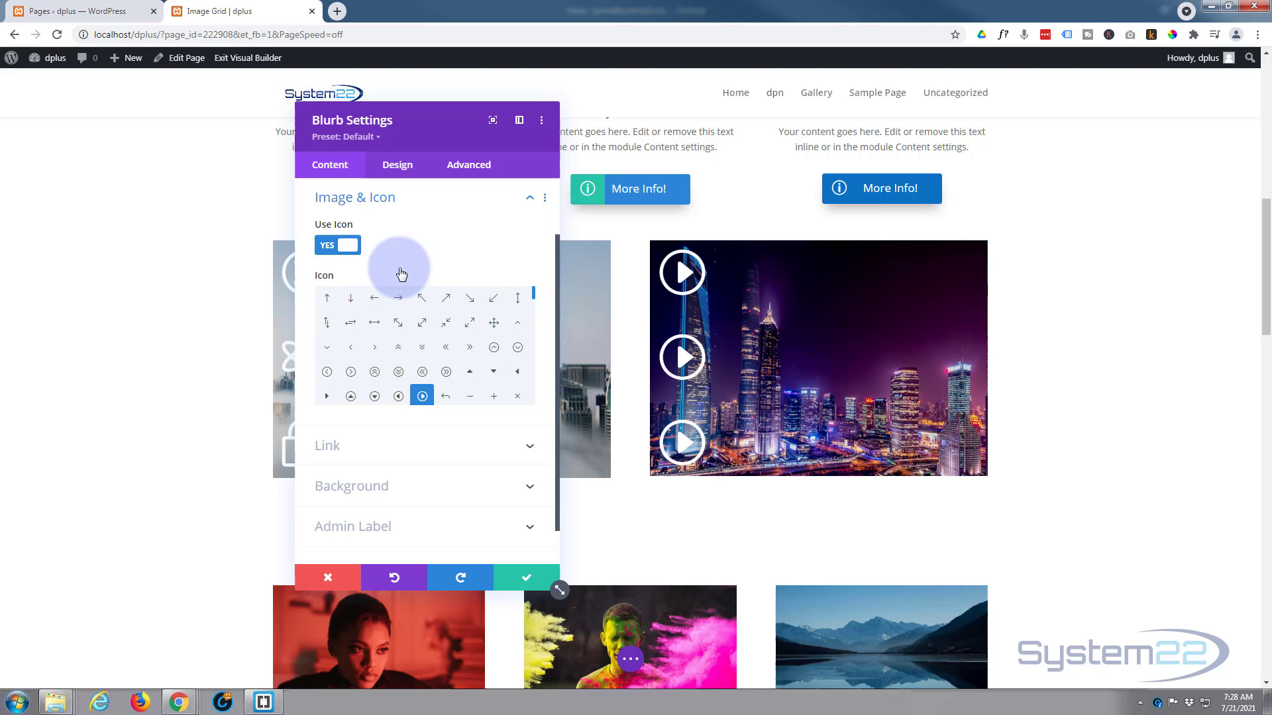
scroll(535, 308, down, 1)
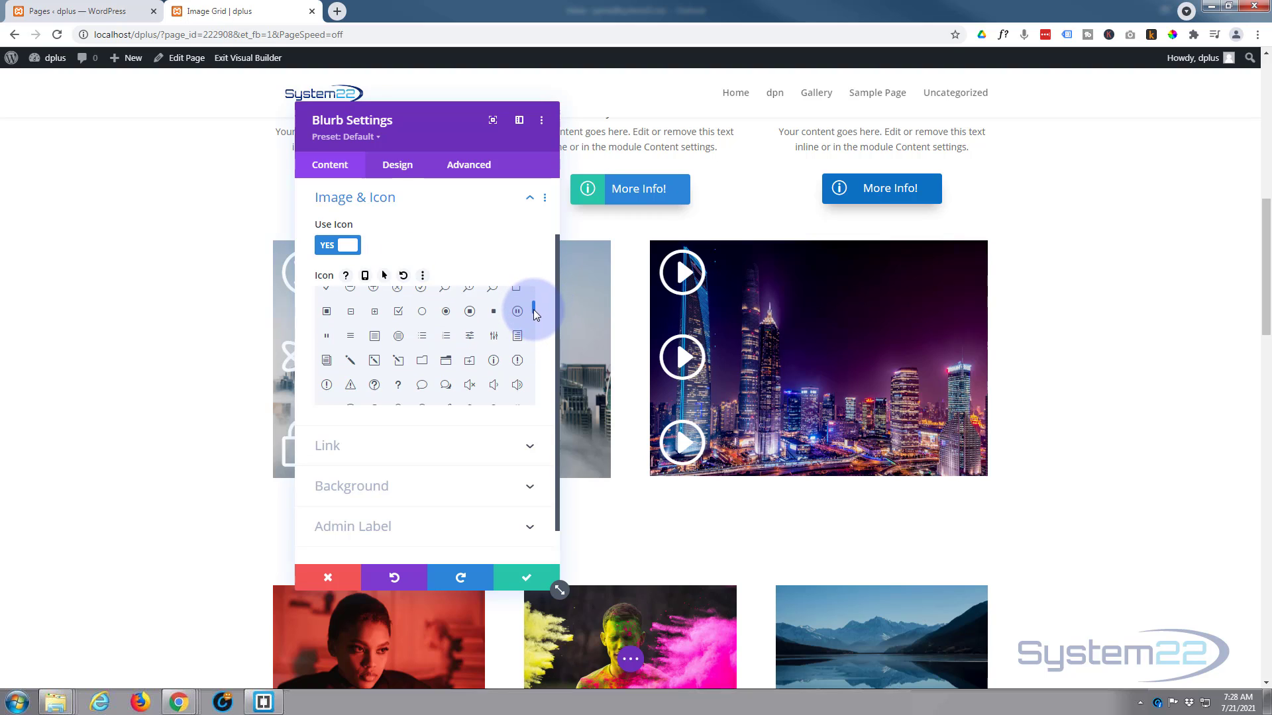
scroll(534, 304, down, 2)
click(374, 385)
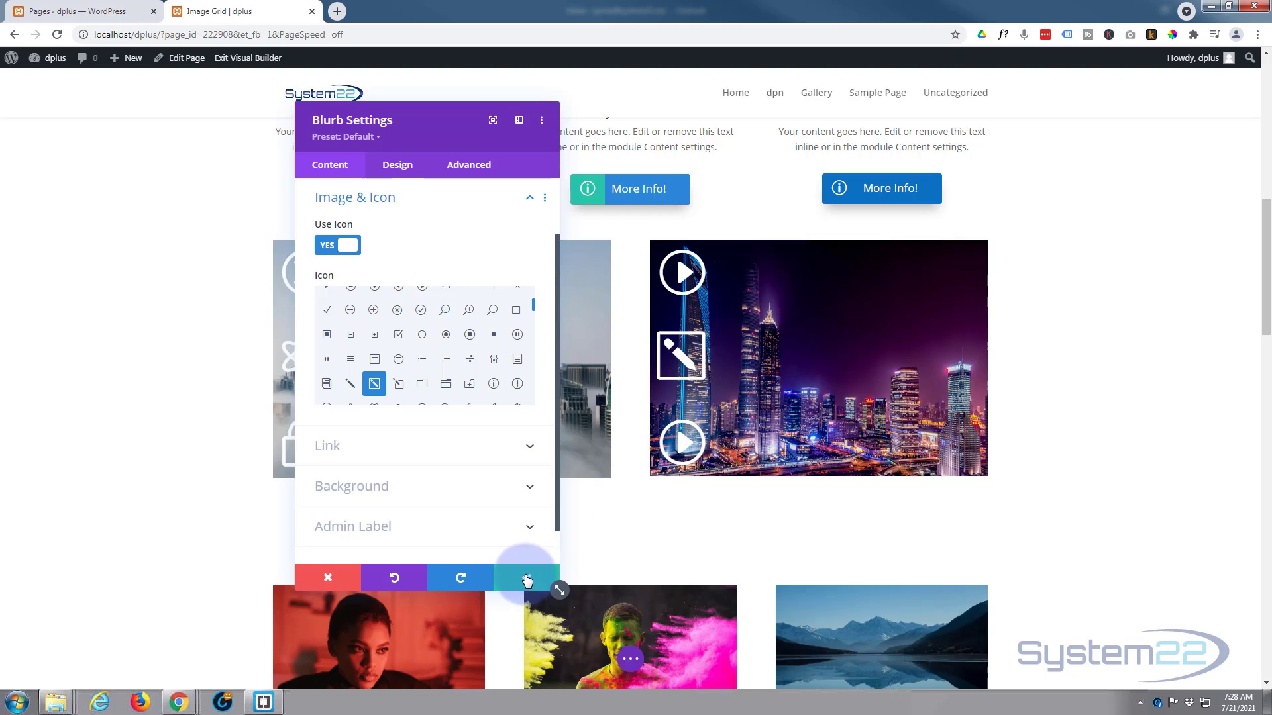
click(691, 438)
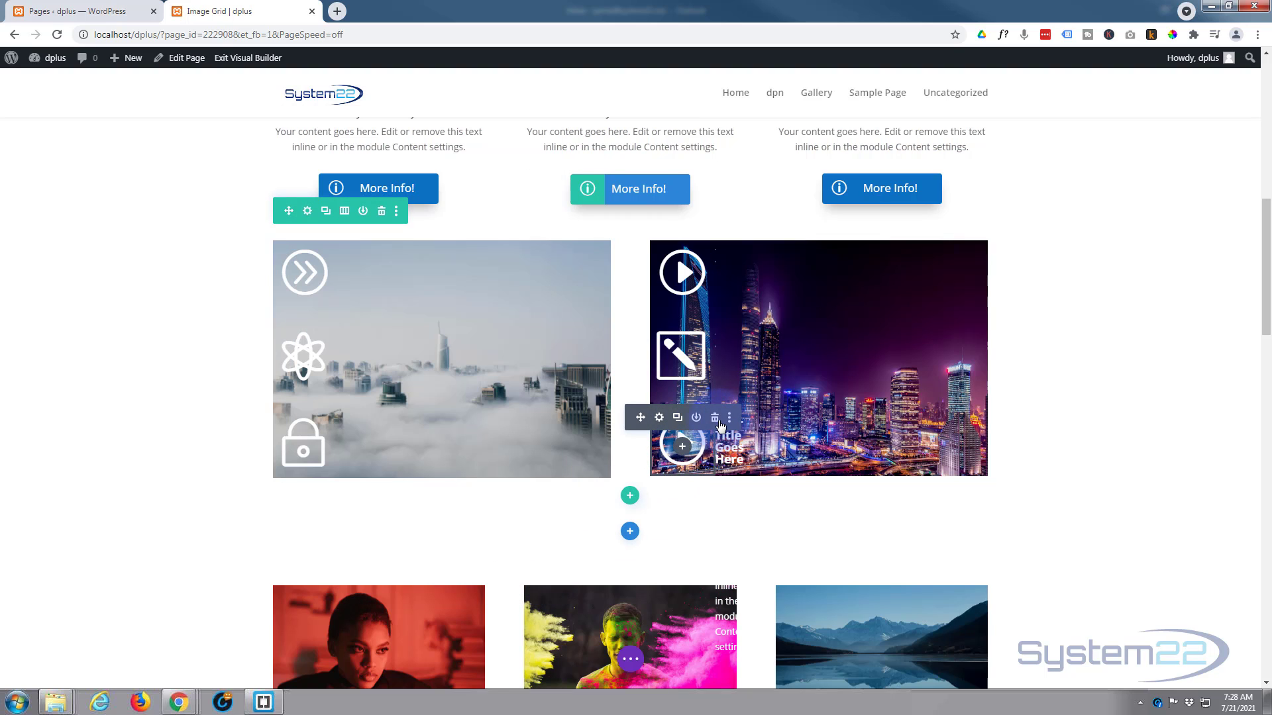
Step: Change the bottom blurb's icon to a cloud upload and save
click(659, 418)
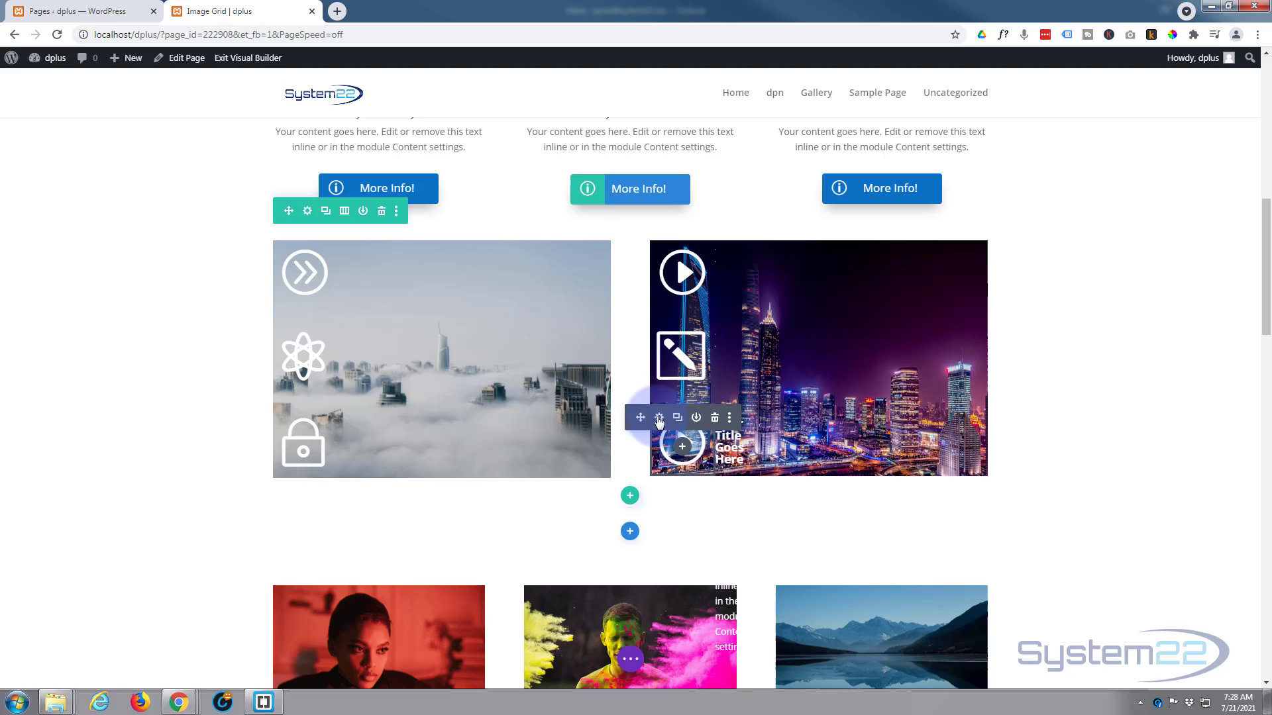
click(426, 231)
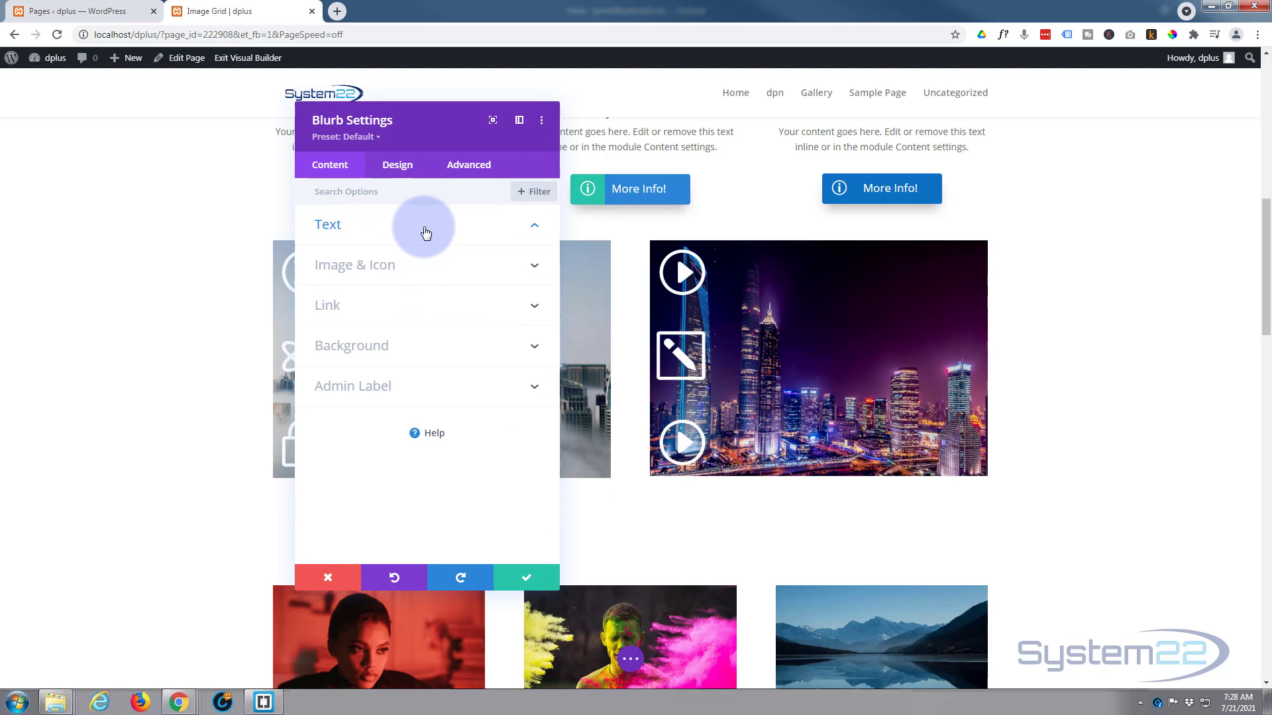
click(412, 279)
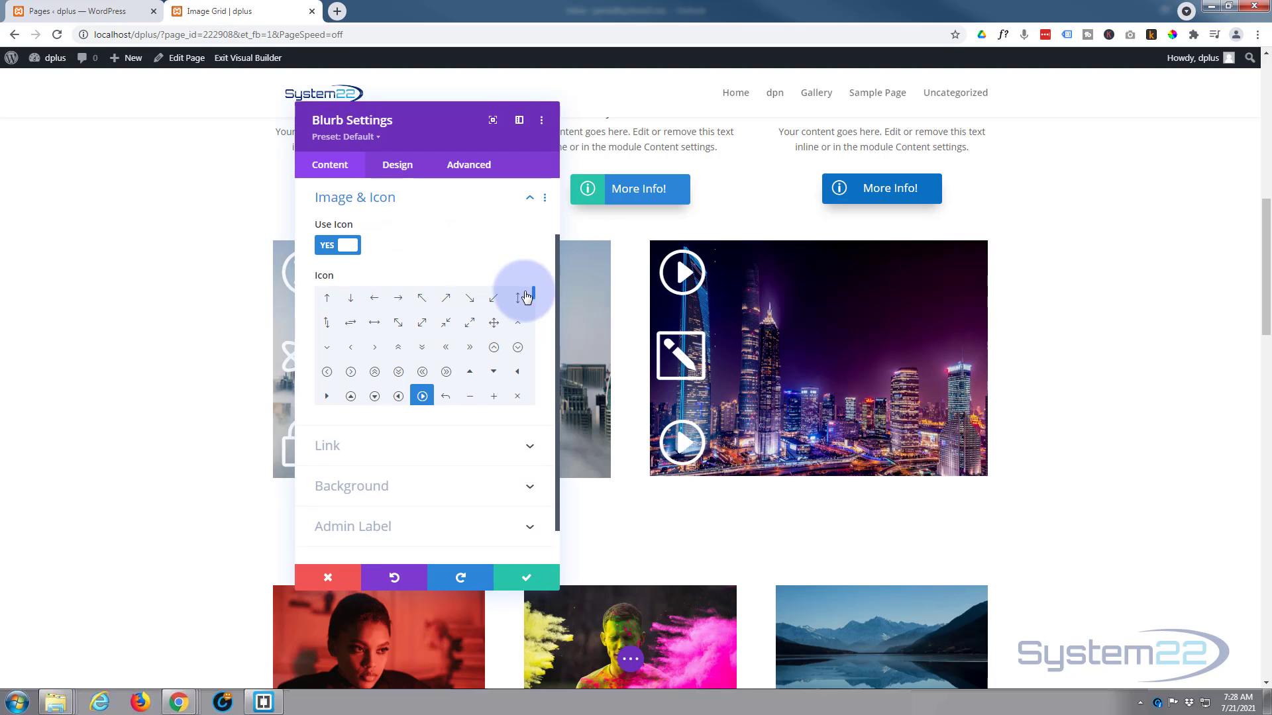
drag(534, 297, 530, 318)
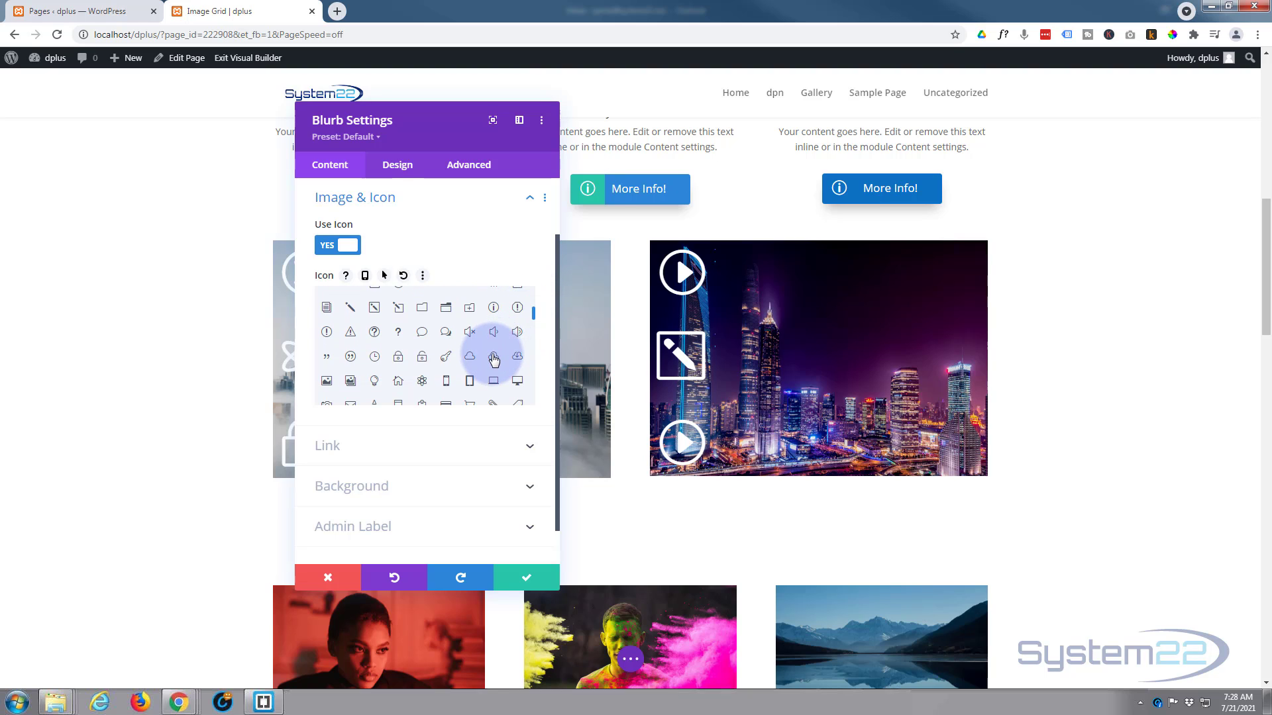
click(493, 361)
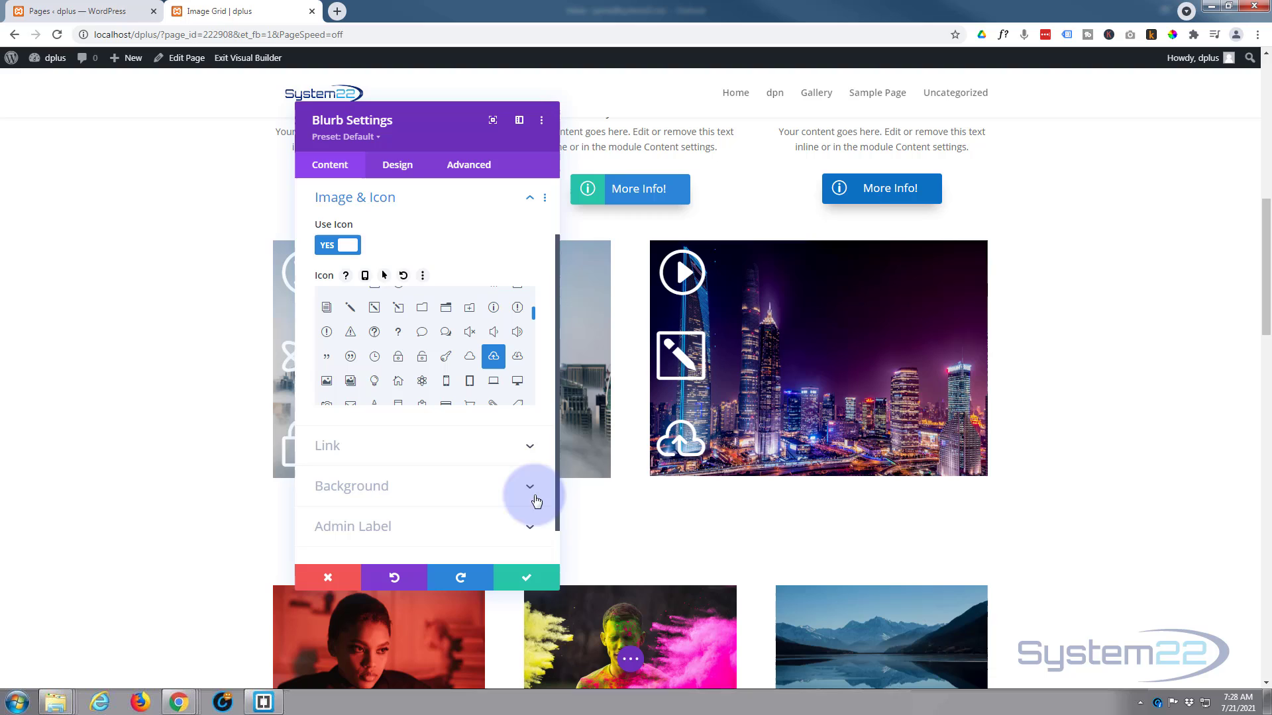
click(519, 580)
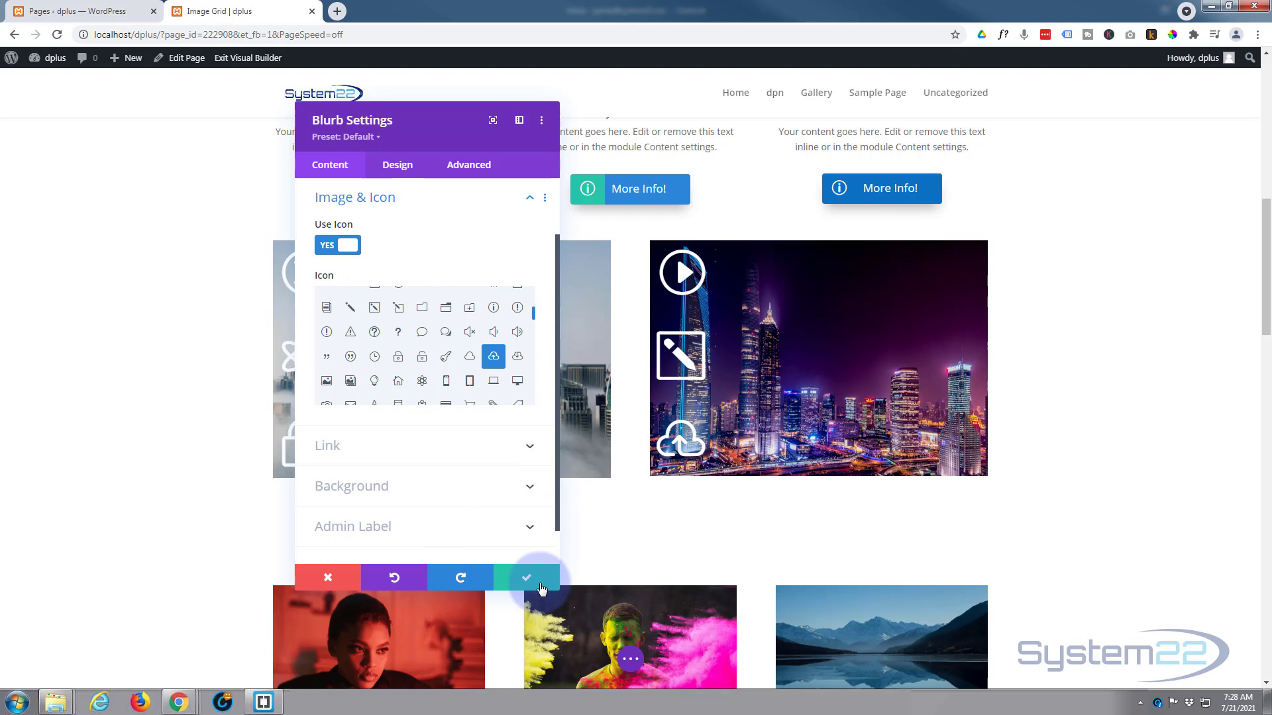
click(528, 578)
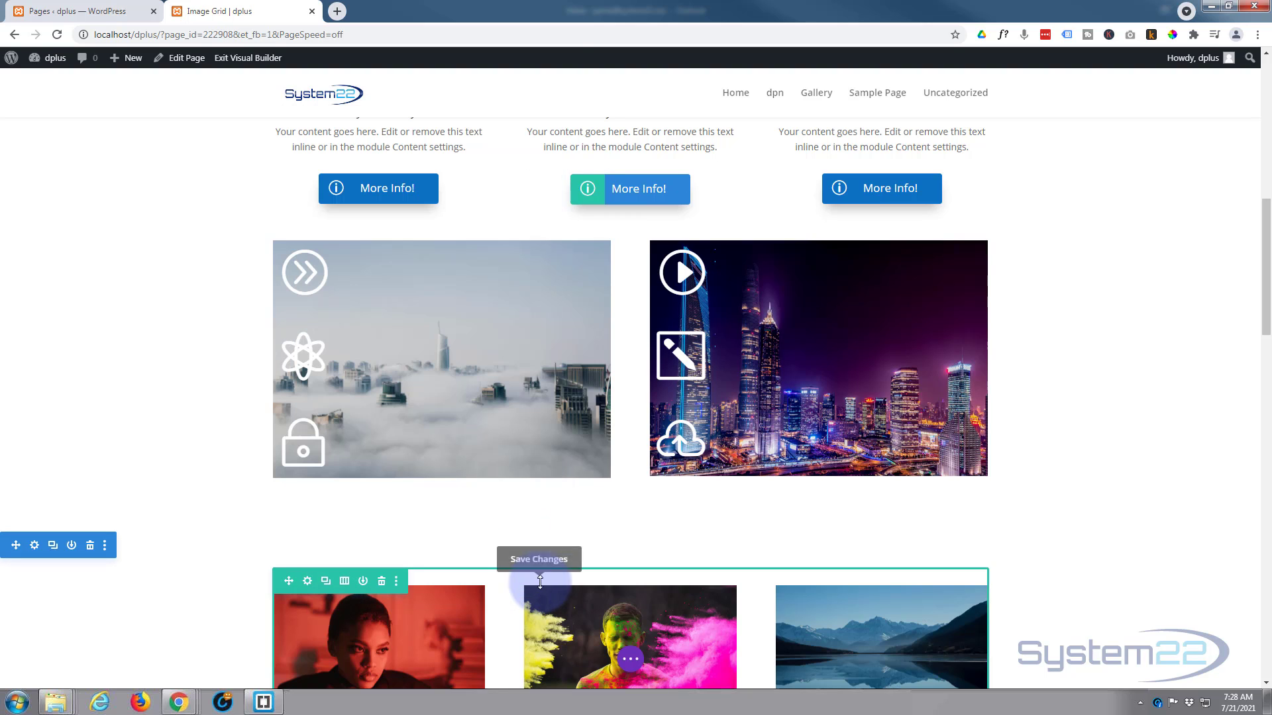
Step: Save the page as a draft and exit the Visual Builder
click(630, 659)
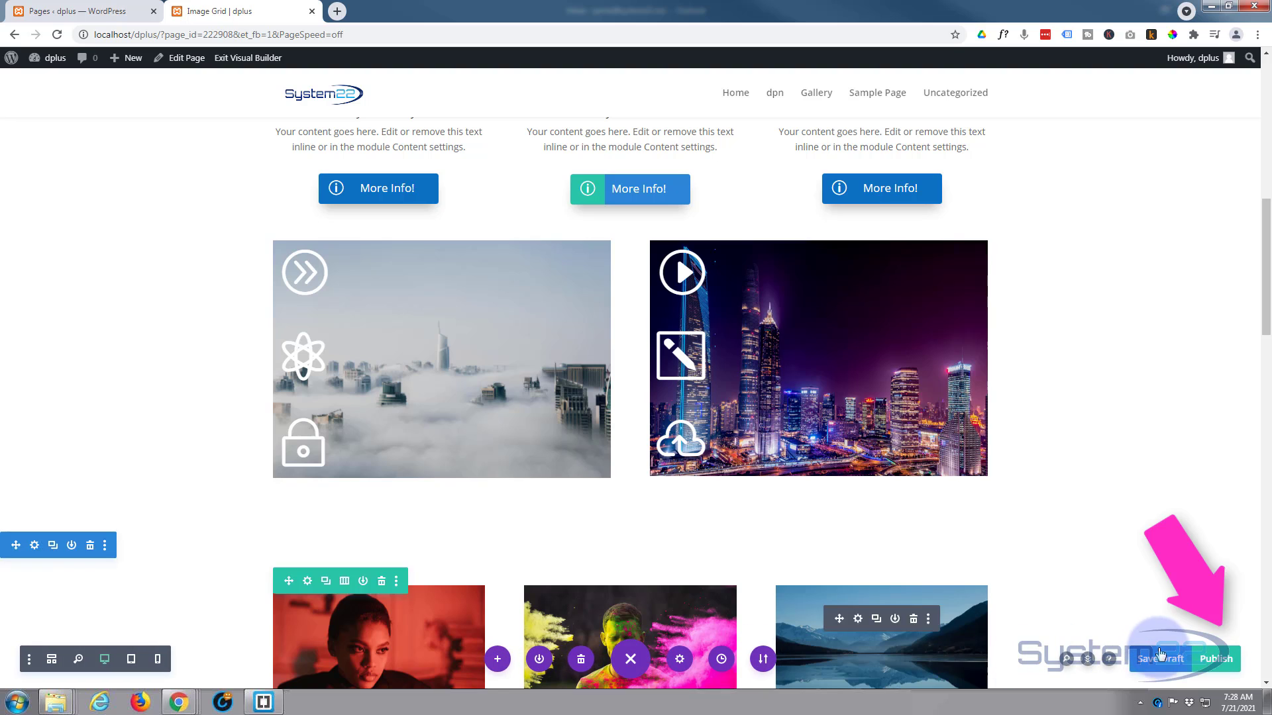
click(1159, 661)
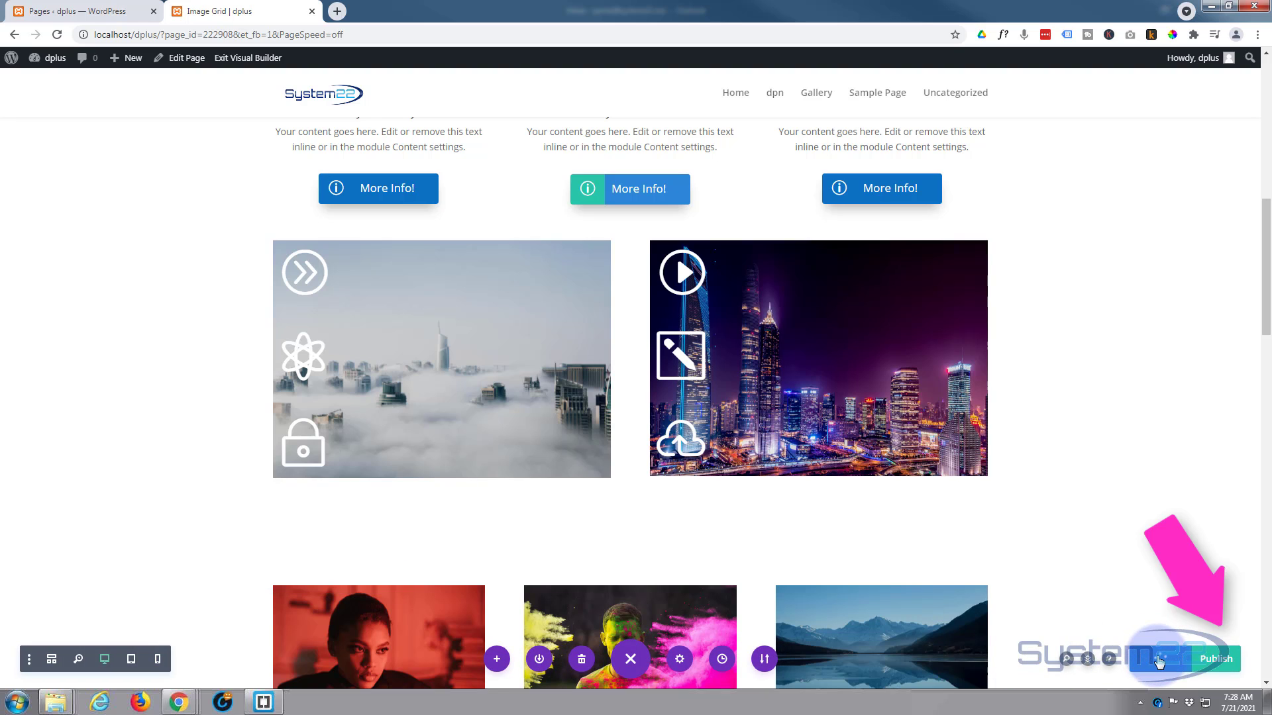
click(236, 58)
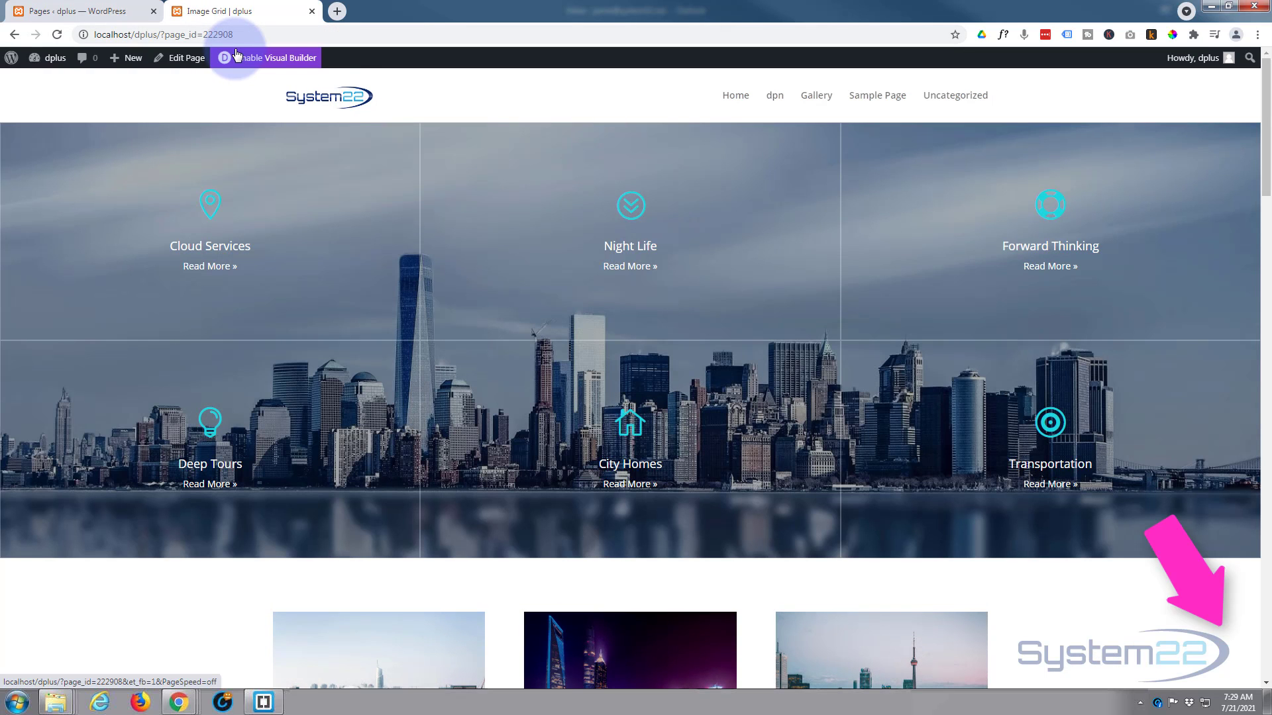
Step: On the live page, check that each skyline icon expands into a blue title-and-text panel on hover
scroll(1186, 557, down, 5)
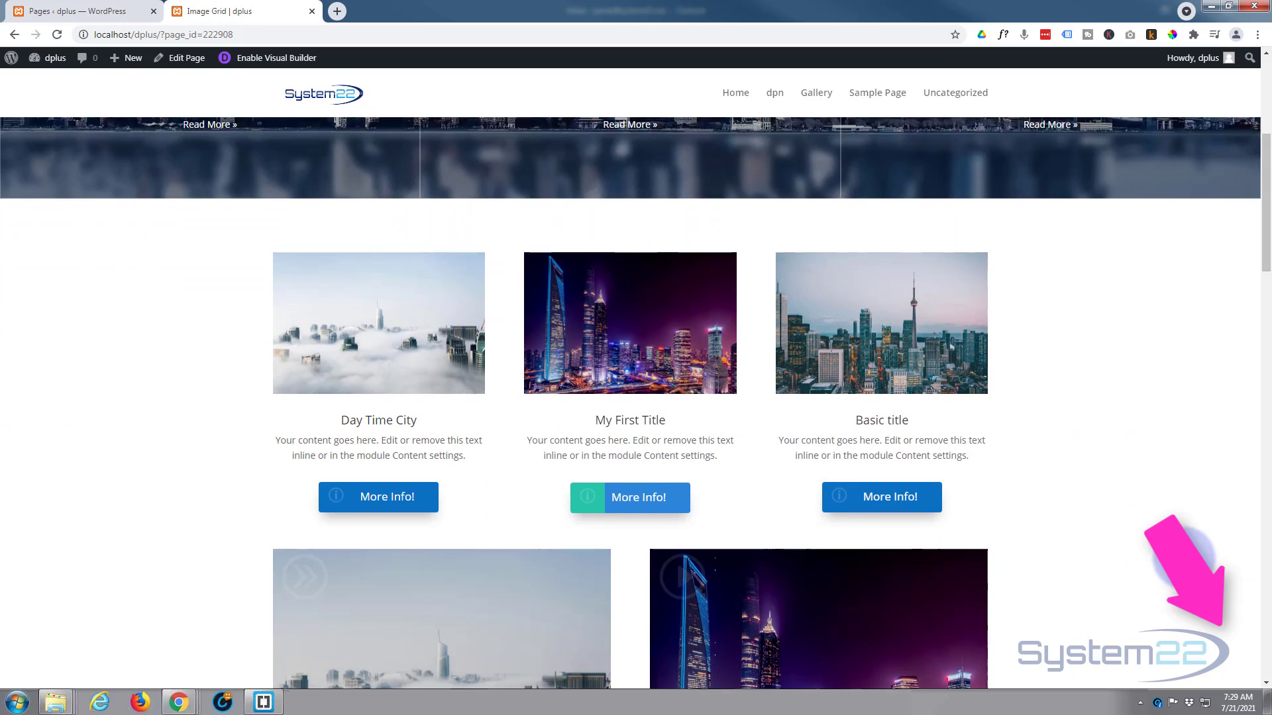
scroll(1185, 556, down, 4)
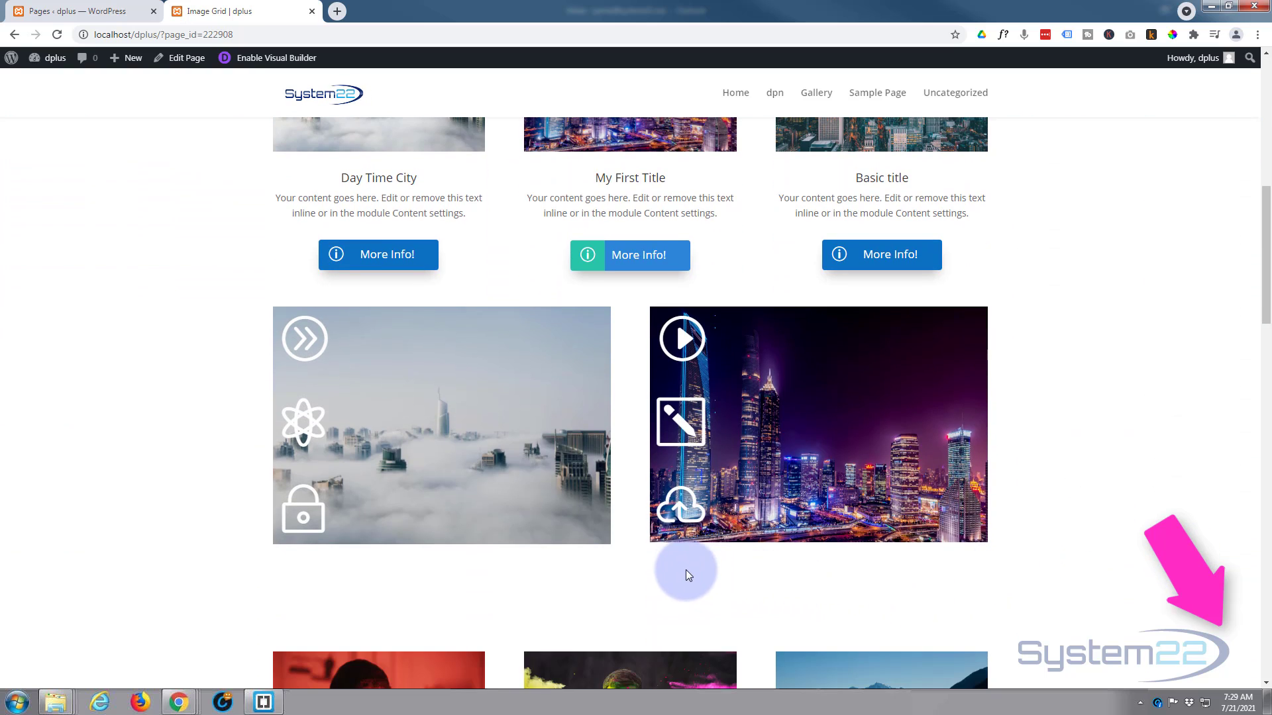
mouse_move(683, 507)
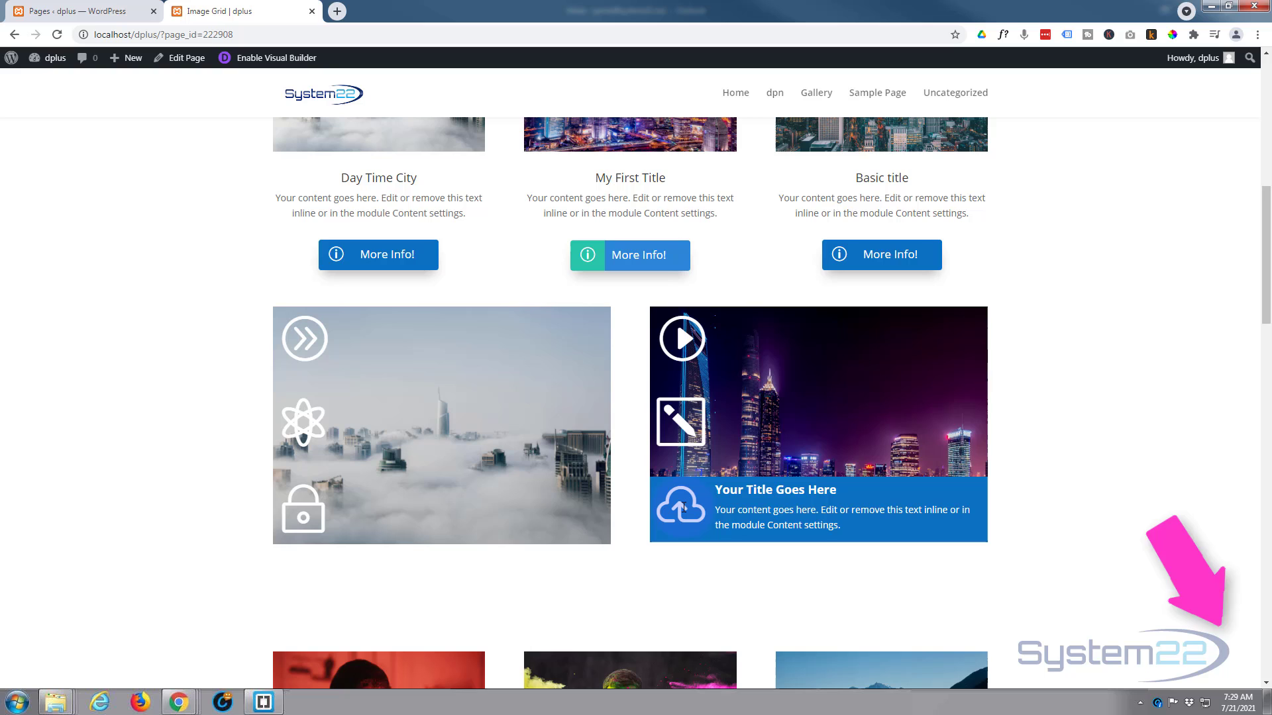
mouse_move(685, 436)
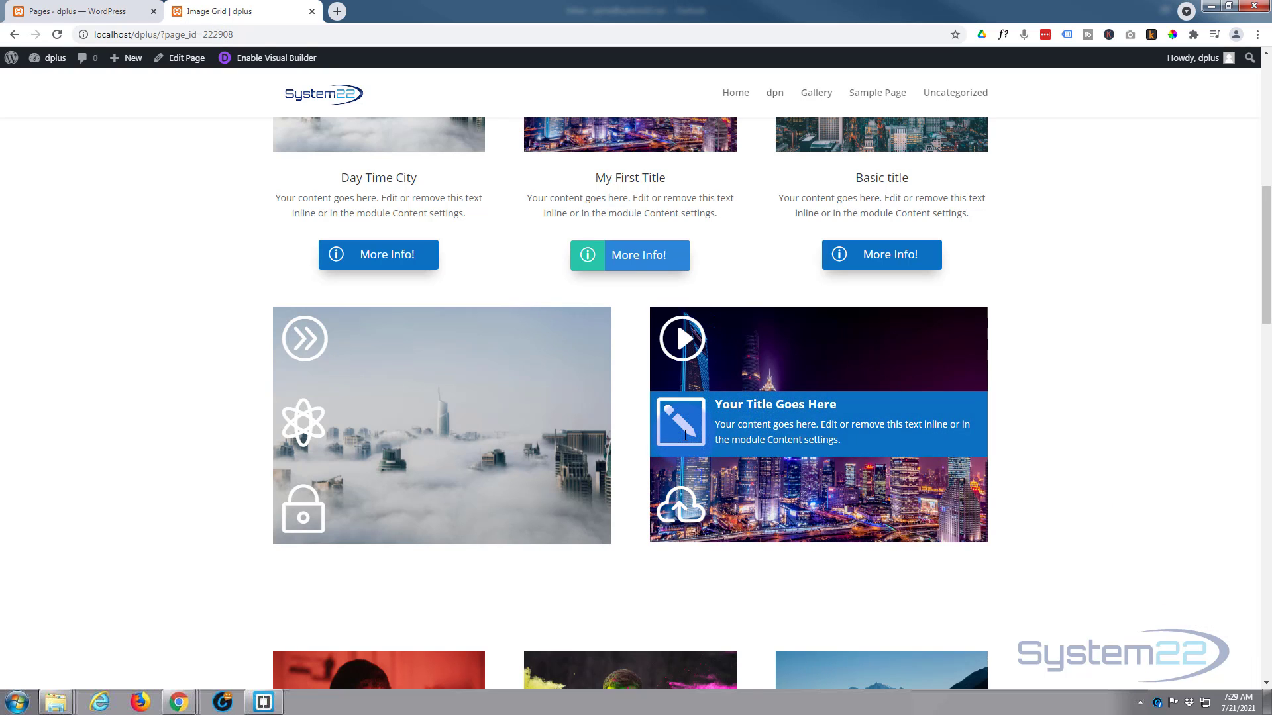
mouse_move(685, 340)
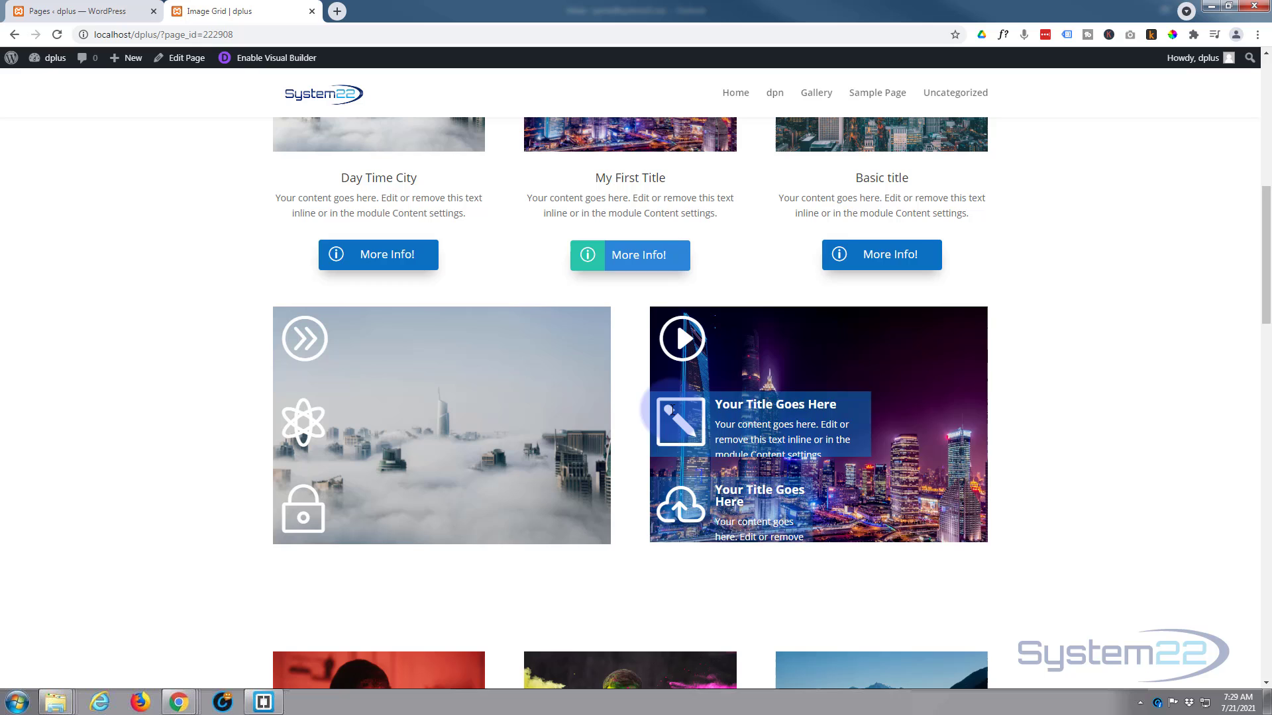
mouse_move(681, 337)
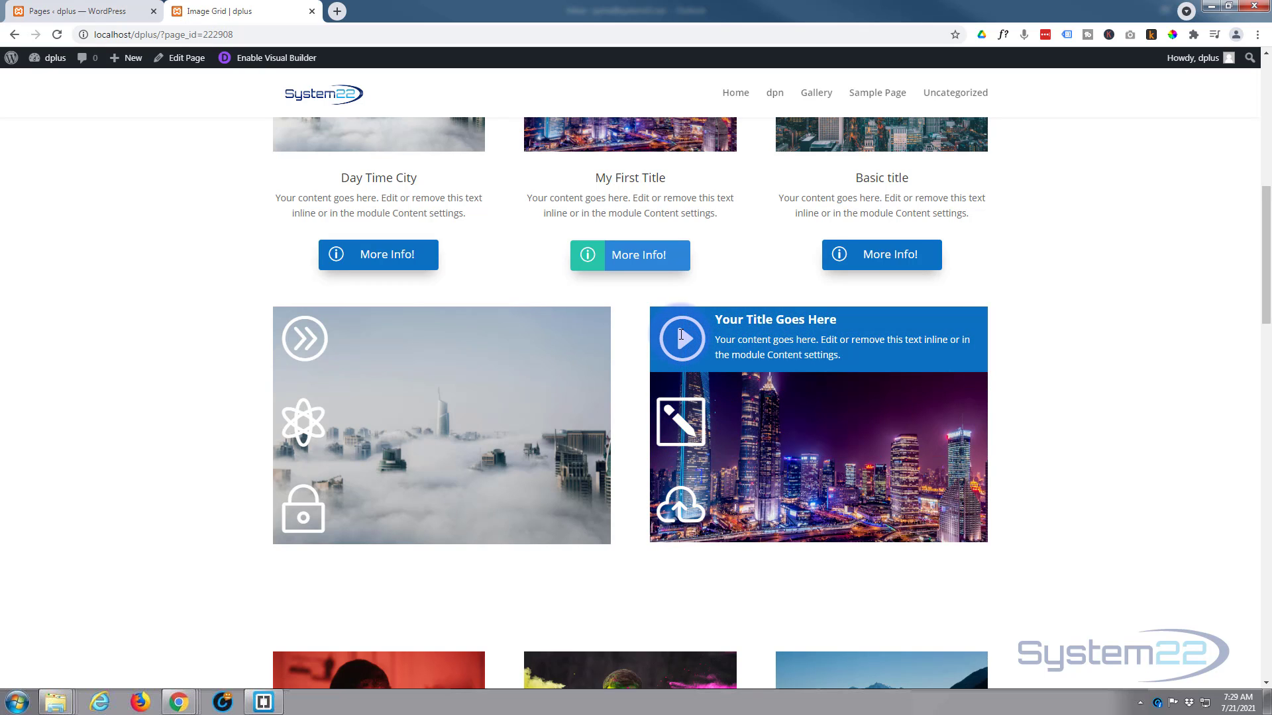
mouse_move(685, 431)
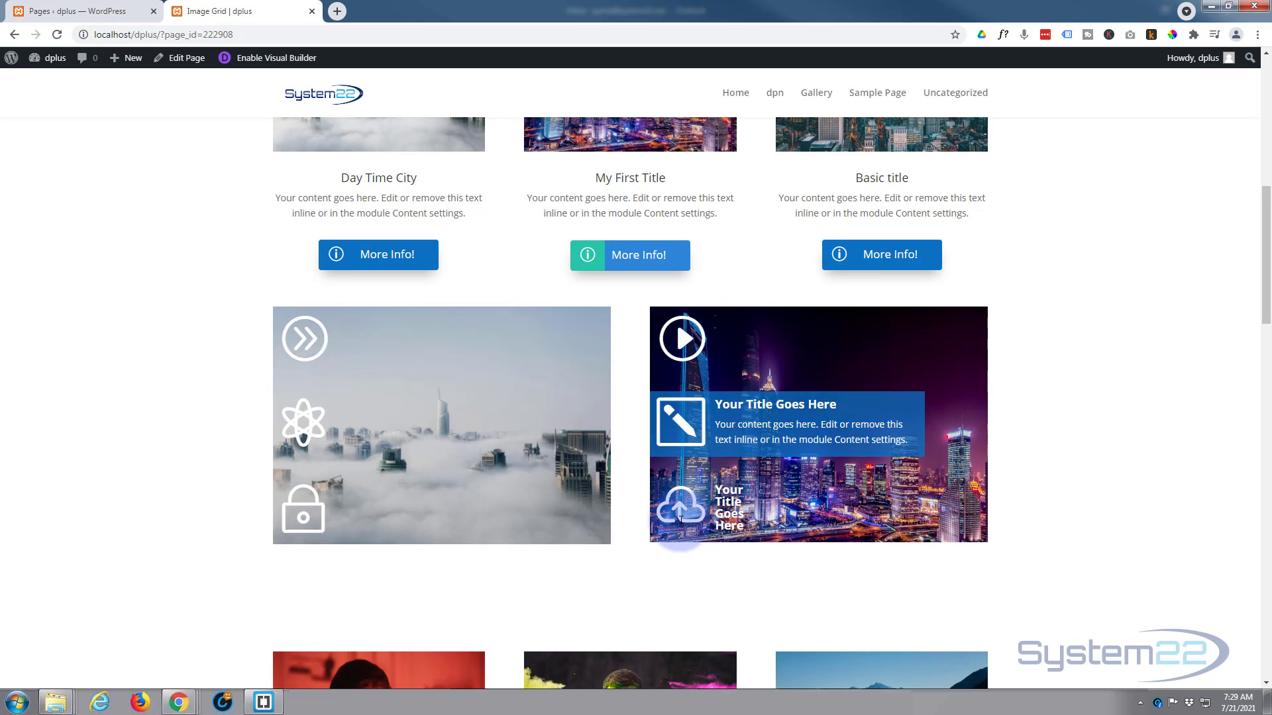
mouse_move(680, 517)
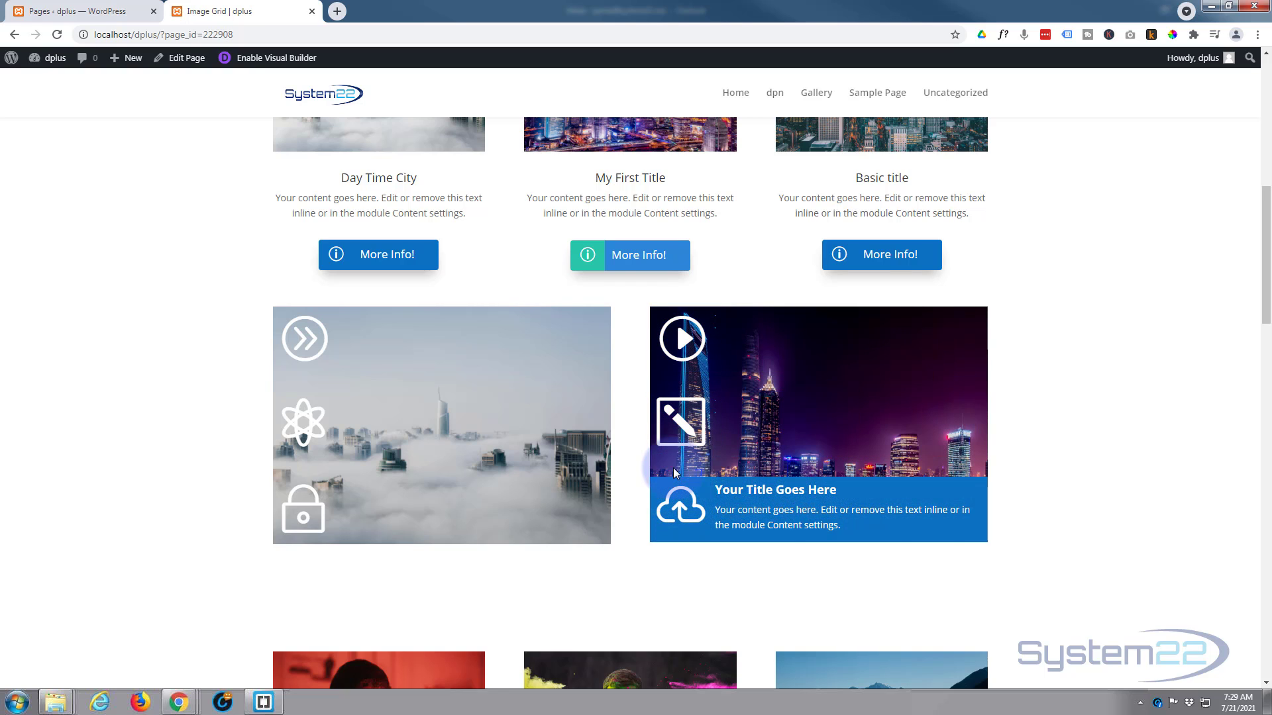
mouse_move(985, 410)
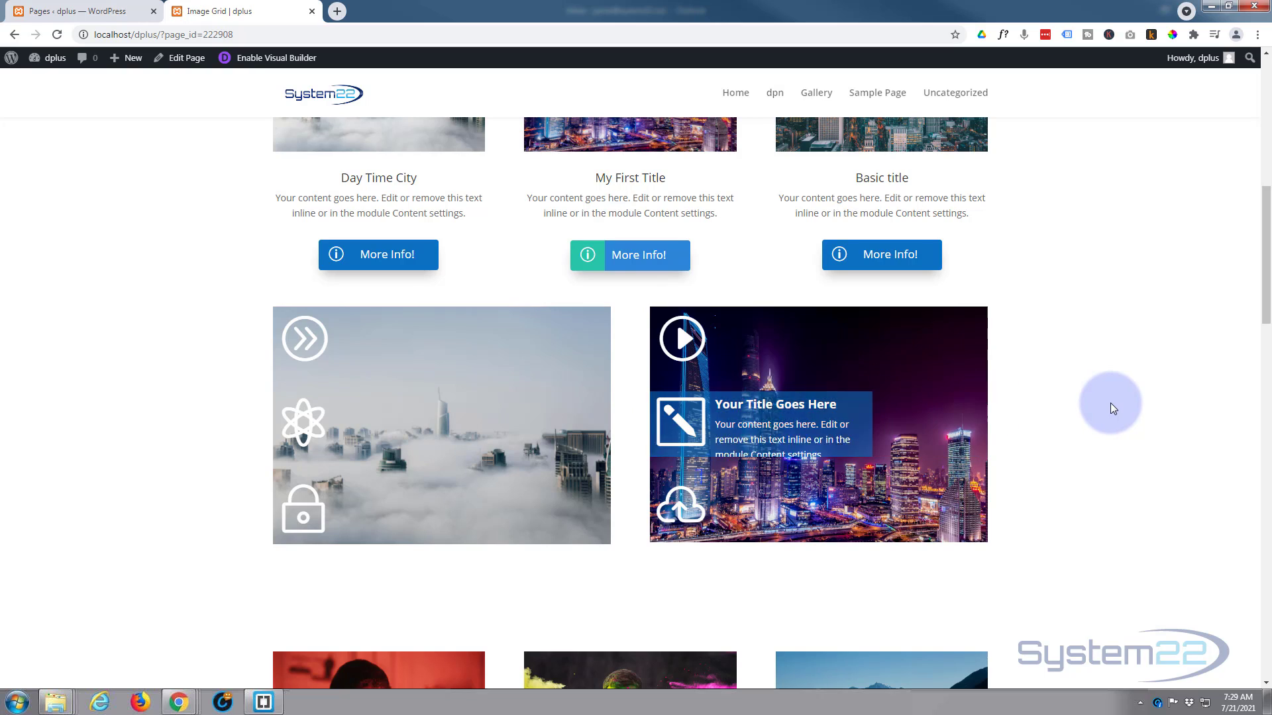